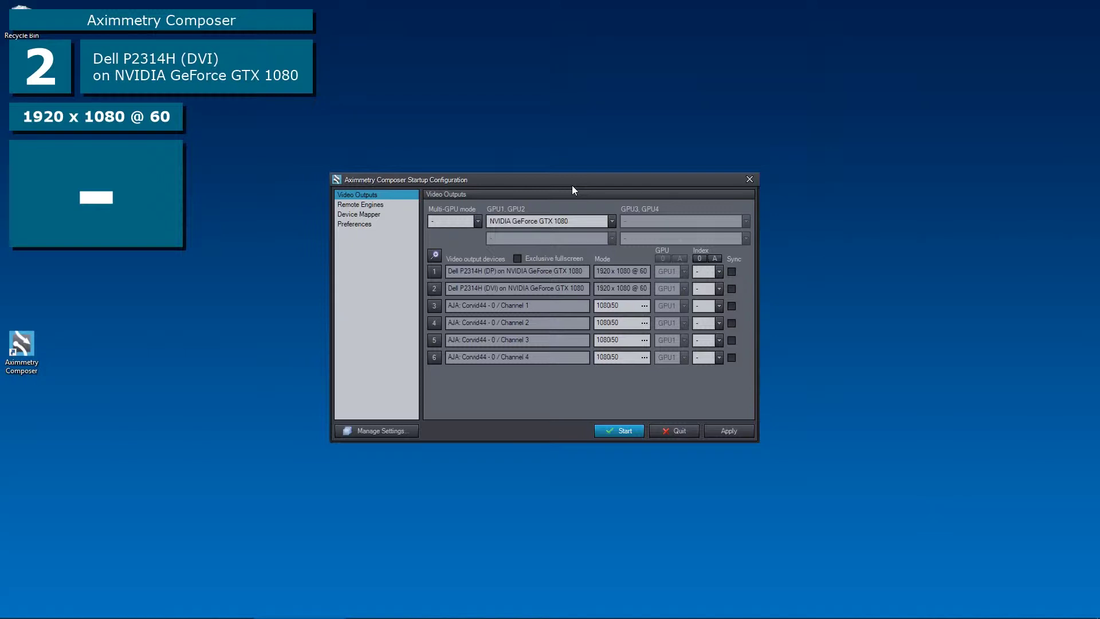
pyautogui.moveTo(569, 184); pyautogui.dragTo(573, 181)
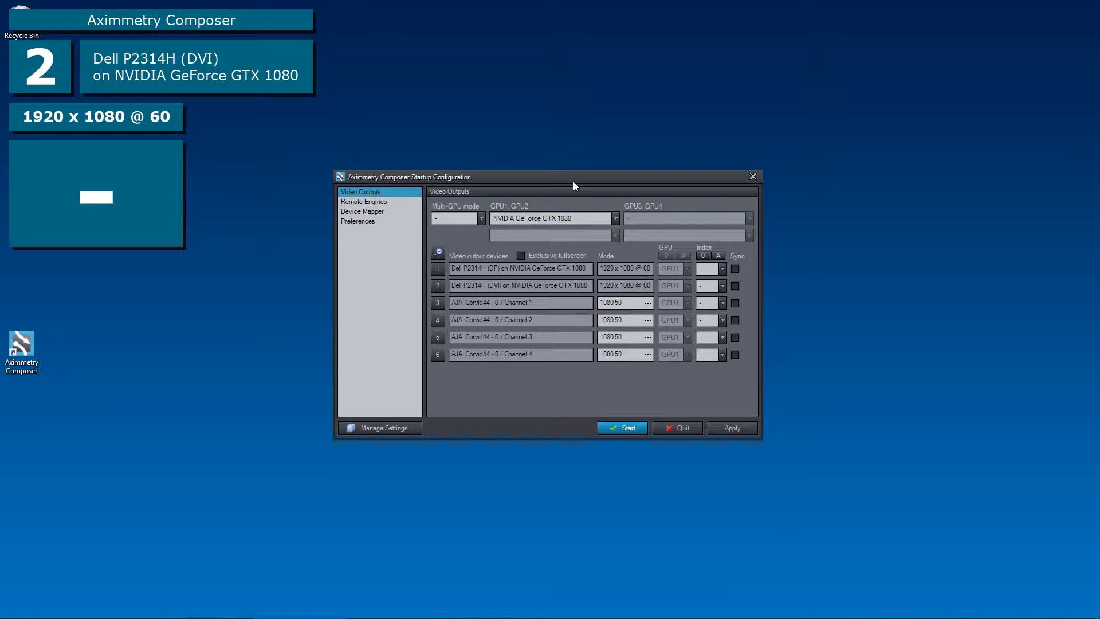
pyautogui.moveTo(573, 181); pyautogui.dragTo(566, 182)
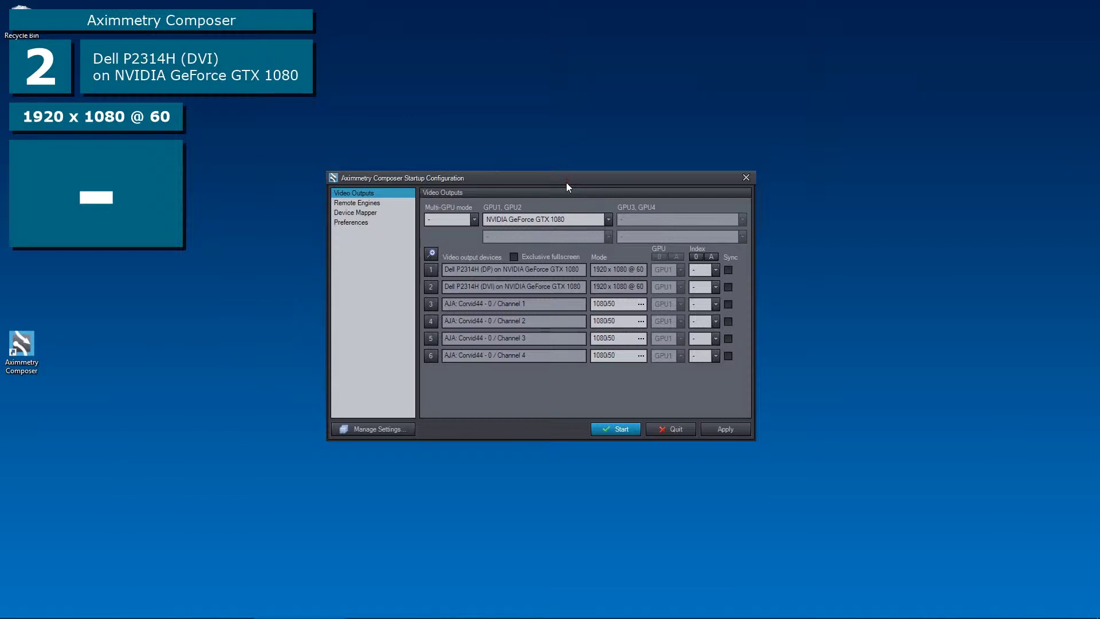
pyautogui.moveTo(566, 182); pyautogui.dragTo(561, 188)
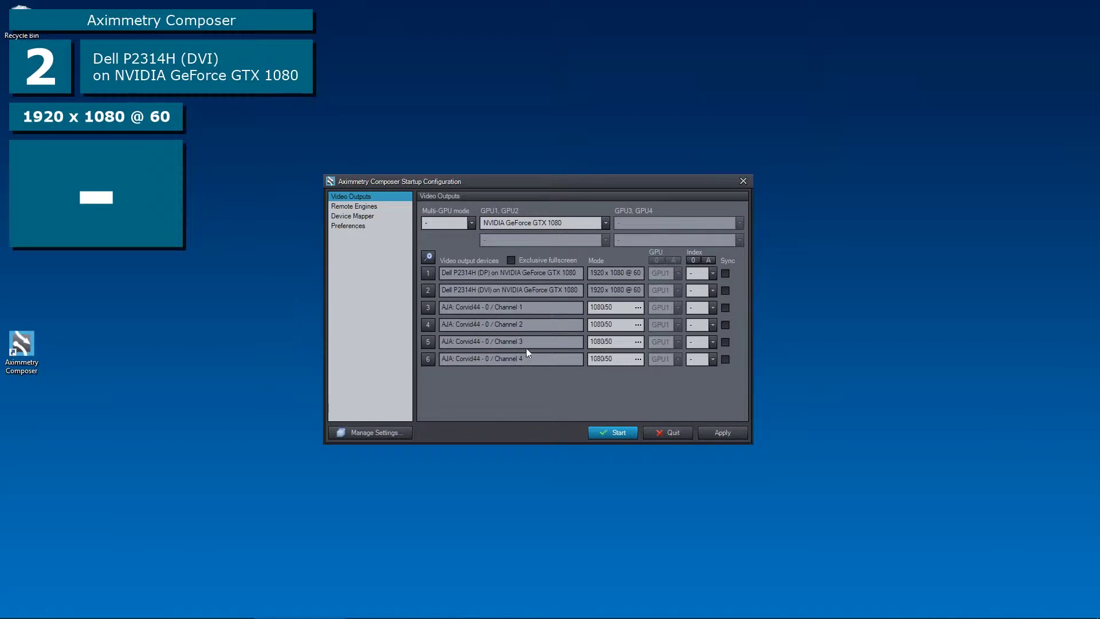
# - Open the video mode settings of AJA Corvid44 Channel 1 and look through the available resolutions and their frame rates
pyautogui.click(623, 307)
pyautogui.click(638, 309)
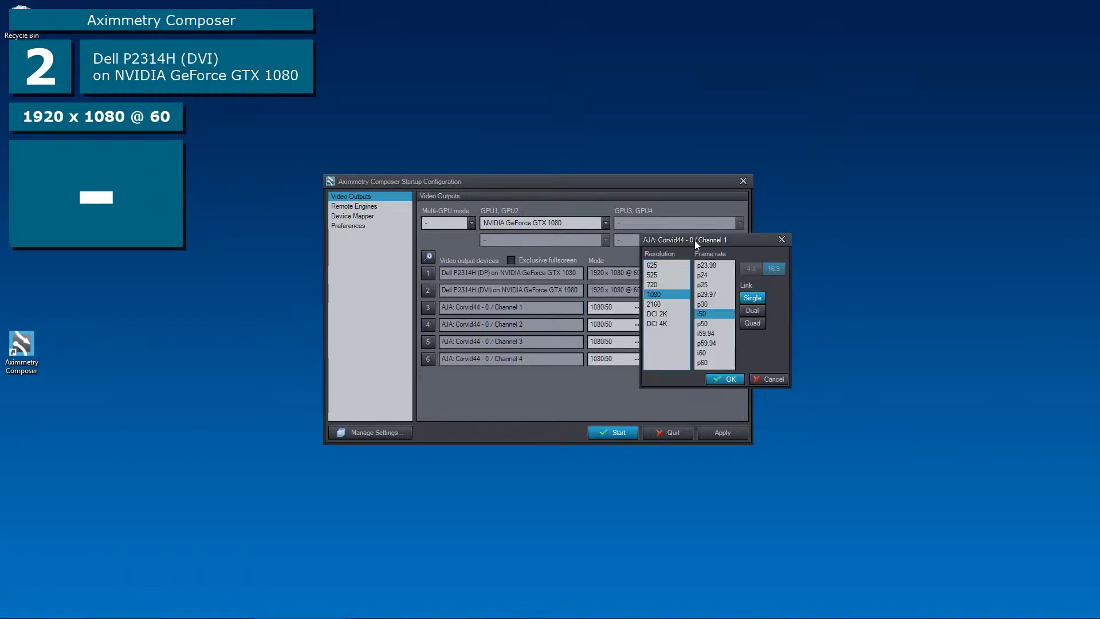
pyautogui.moveTo(695, 240); pyautogui.dragTo(718, 241)
pyautogui.click(690, 266)
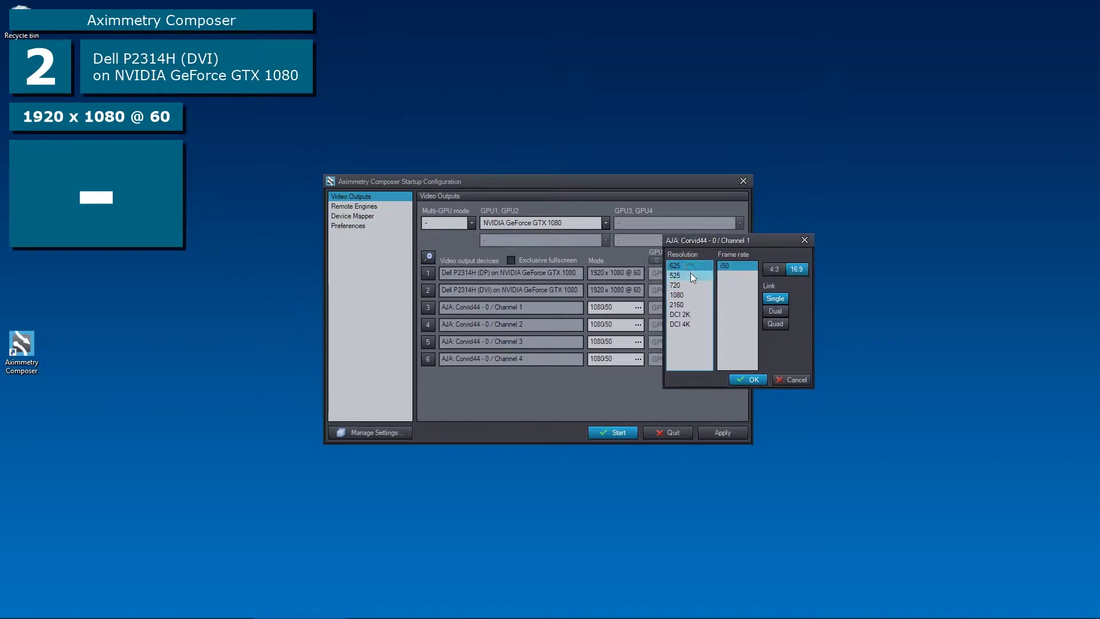
pyautogui.click(690, 276)
pyautogui.click(690, 295)
pyautogui.click(688, 307)
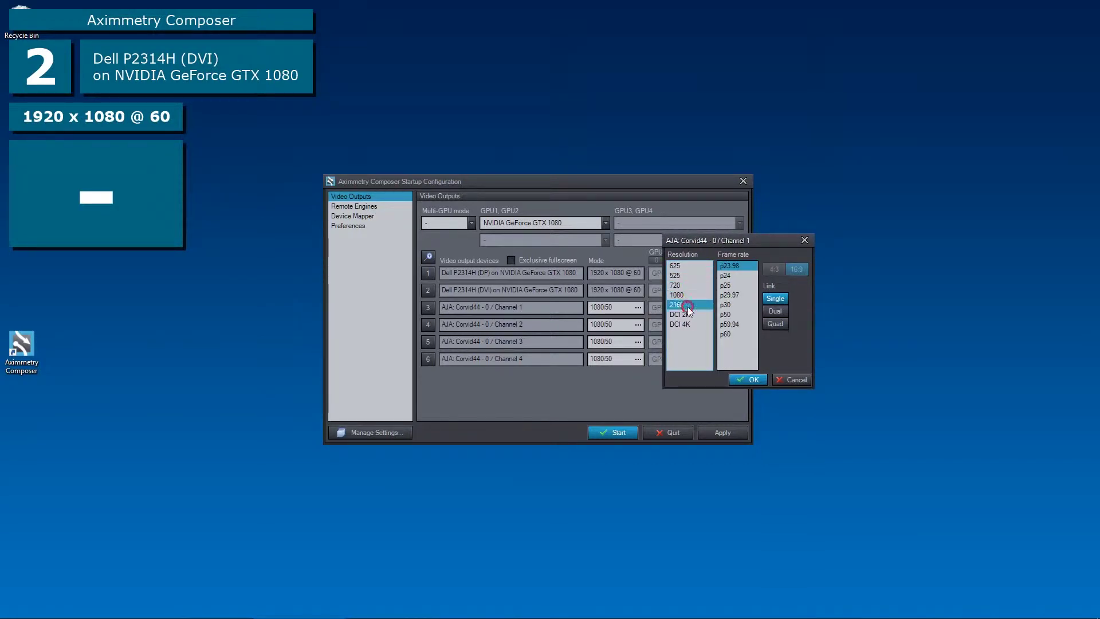
pyautogui.click(688, 322)
# - Set the AJA Corvid44 Channel 1 video mode to resolution 1080 with frame rate i50
pyautogui.click(689, 296)
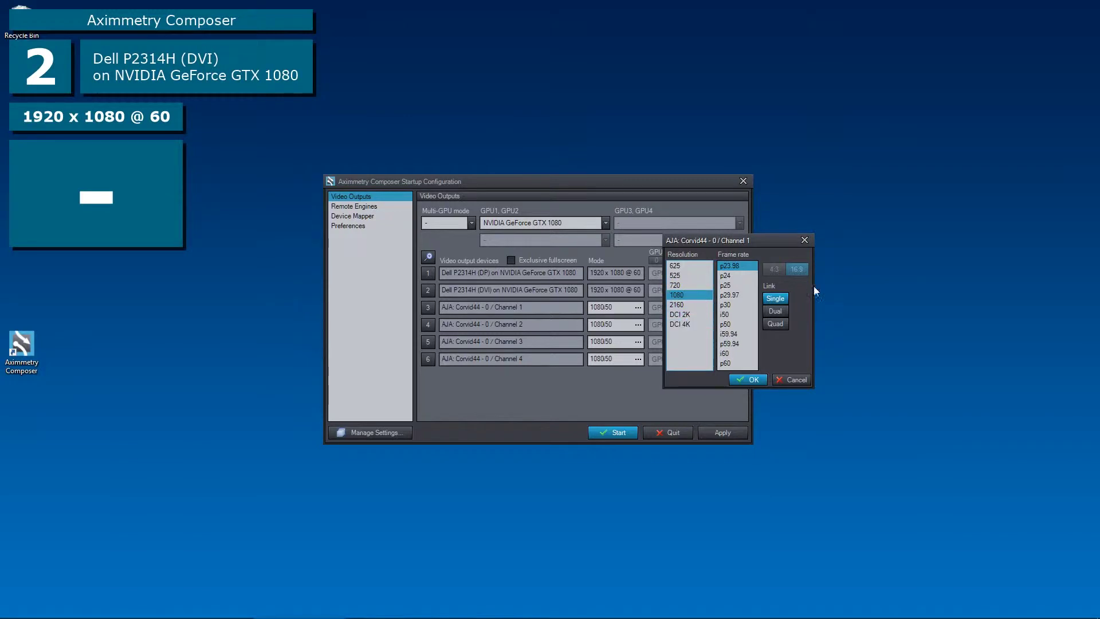
pyautogui.click(734, 314)
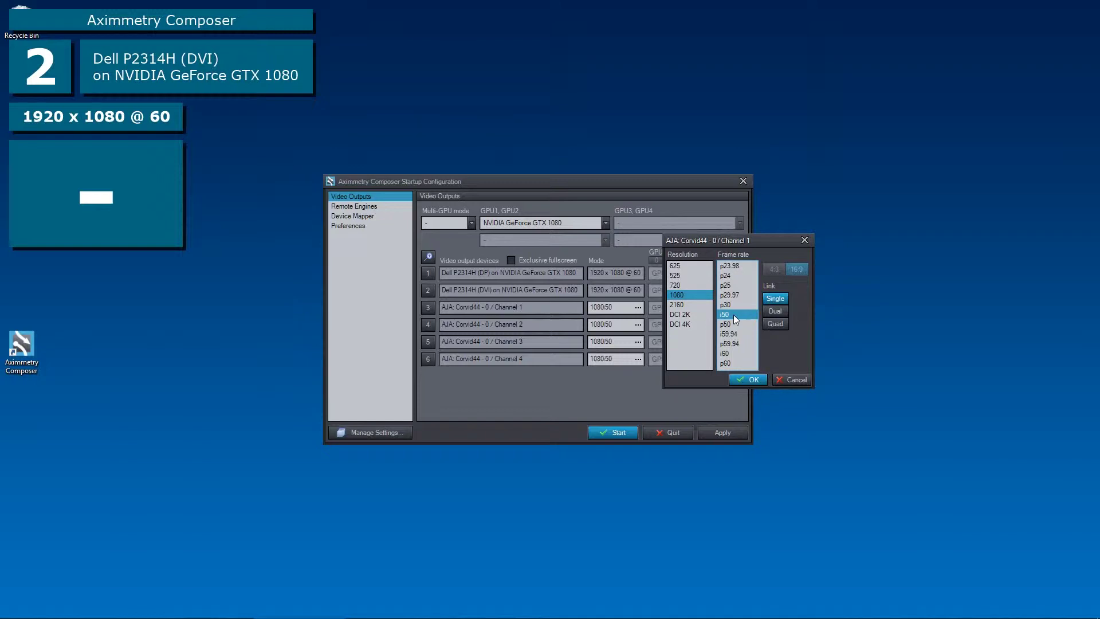
pyautogui.click(736, 305)
pyautogui.click(747, 381)
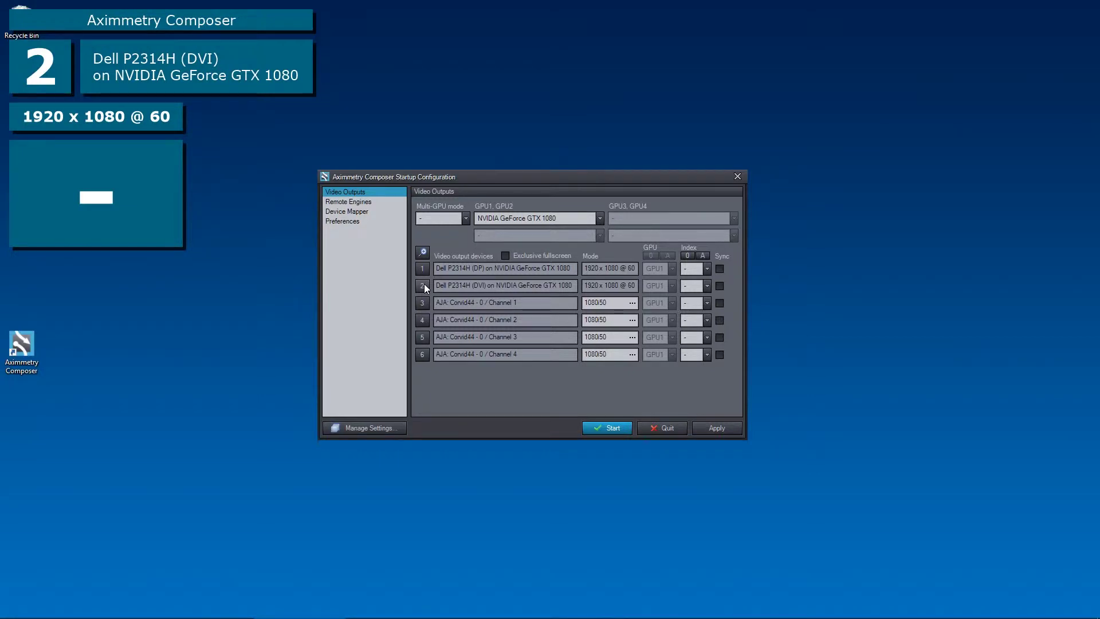
pyautogui.moveTo(573, 179); pyautogui.dragTo(579, 175)
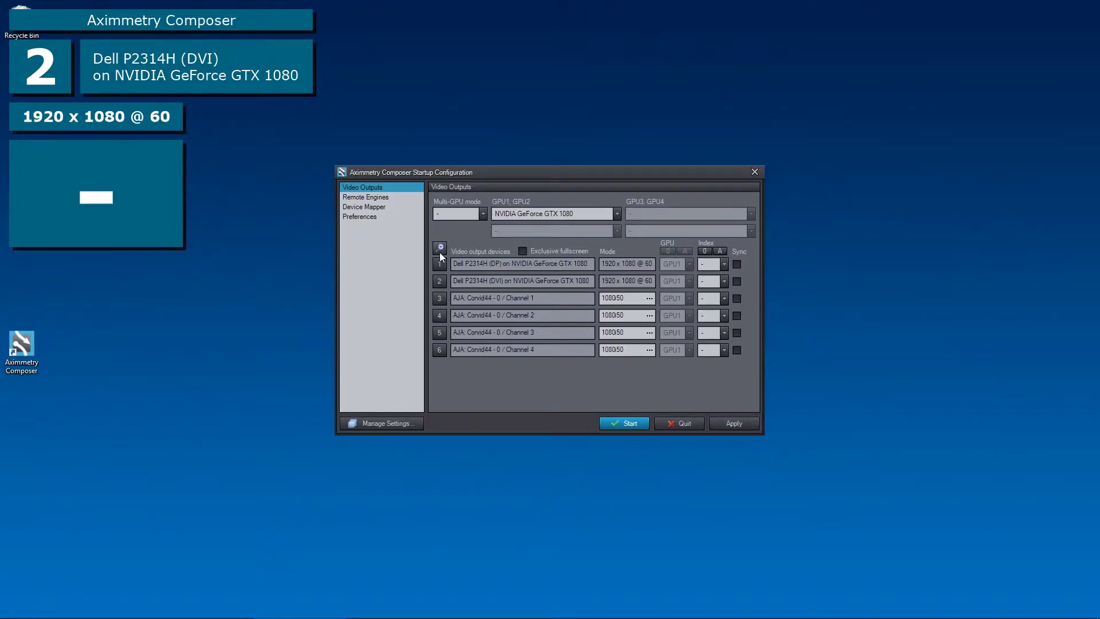
pyautogui.click(439, 248)
pyautogui.moveTo(500, 174)
pyautogui.mouseDown()
pyautogui.moveTo(487, 187)
pyautogui.moveTo(606, 173)
pyautogui.moveTo(452, 189)
pyautogui.moveTo(607, 166)
pyautogui.moveTo(472, 197)
pyautogui.moveTo(469, 171)
pyautogui.moveTo(543, 175)
pyautogui.moveTo(560, 192)
pyautogui.moveTo(466, 222)
pyautogui.moveTo(328, 302)
pyautogui.moveTo(189, 284)
pyautogui.mouseUp()
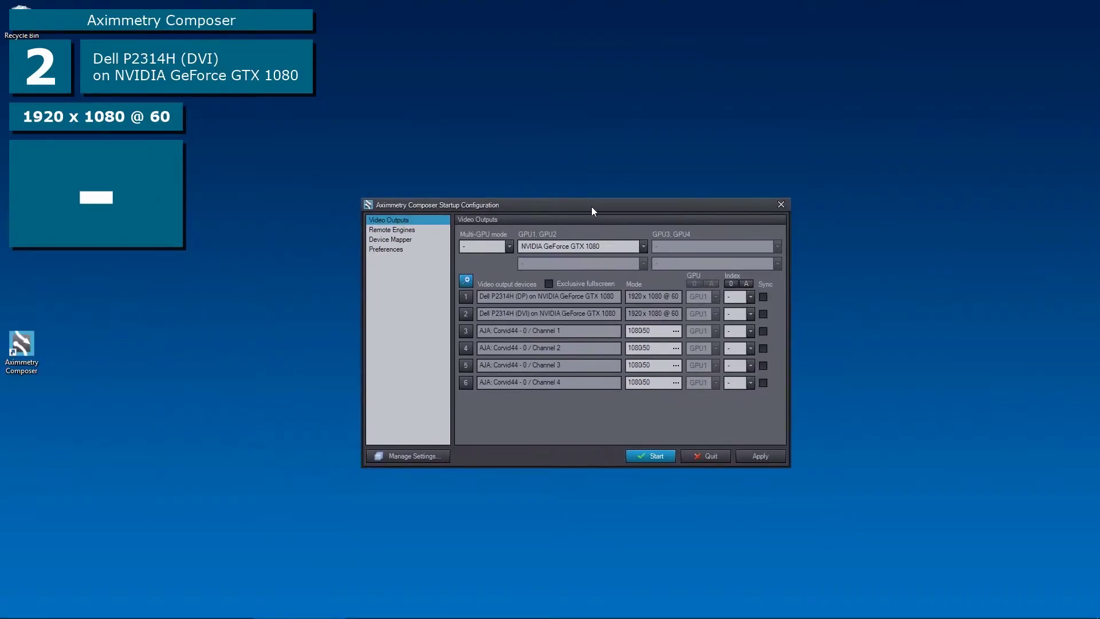
pyautogui.moveTo(591, 207); pyautogui.dragTo(598, 179)
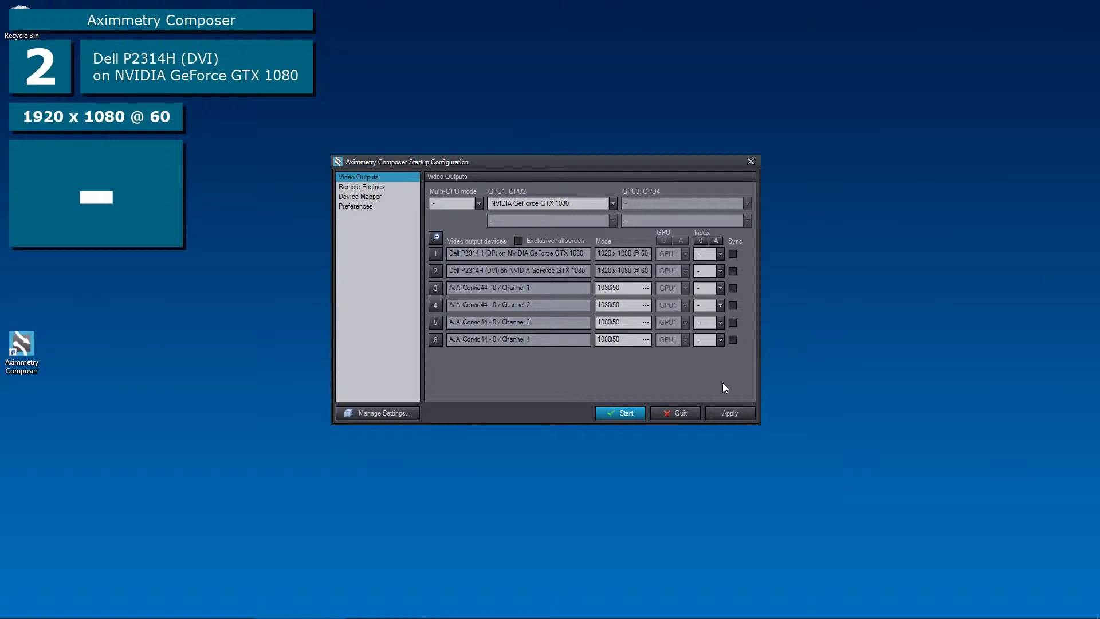
pyautogui.moveTo(557, 162); pyautogui.dragTo(563, 173)
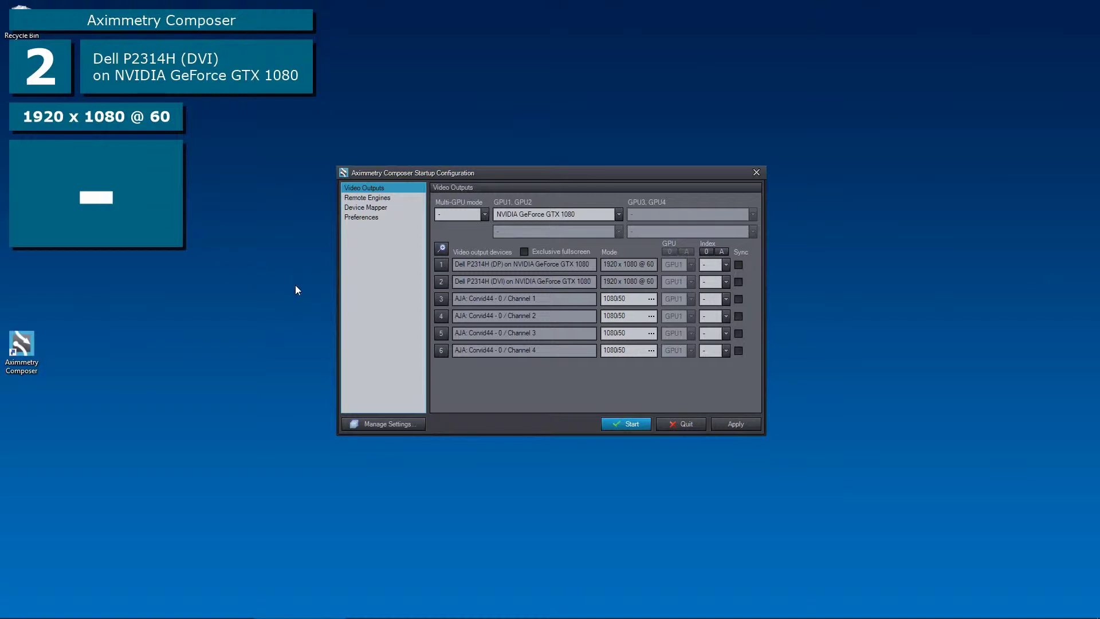
pyautogui.moveTo(501, 171); pyautogui.dragTo(517, 180)
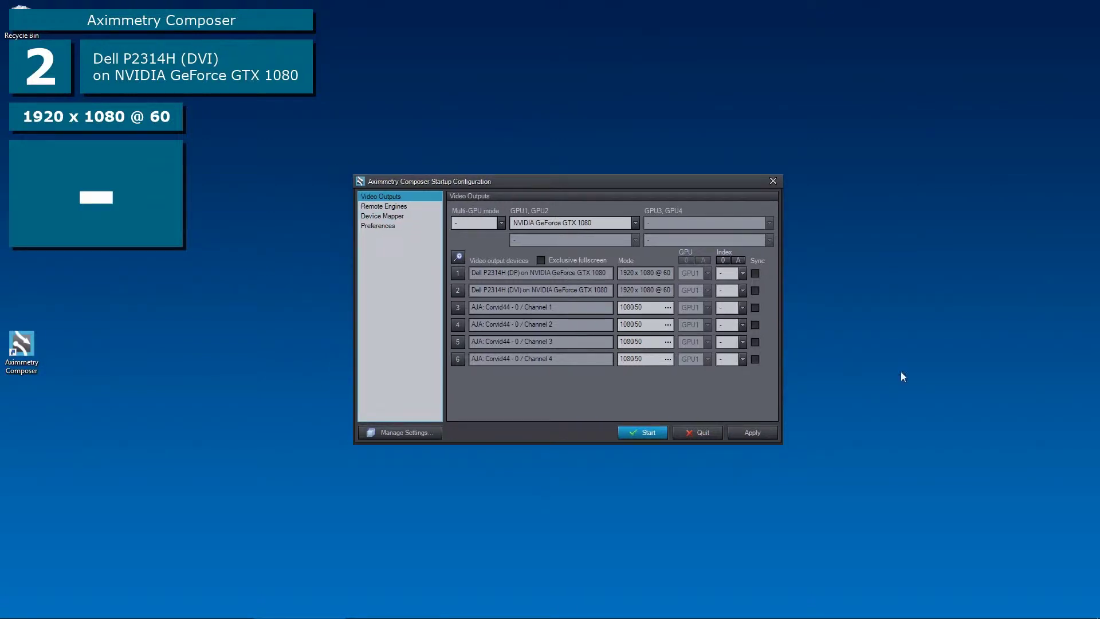
pyautogui.moveTo(697, 182); pyautogui.dragTo(679, 184)
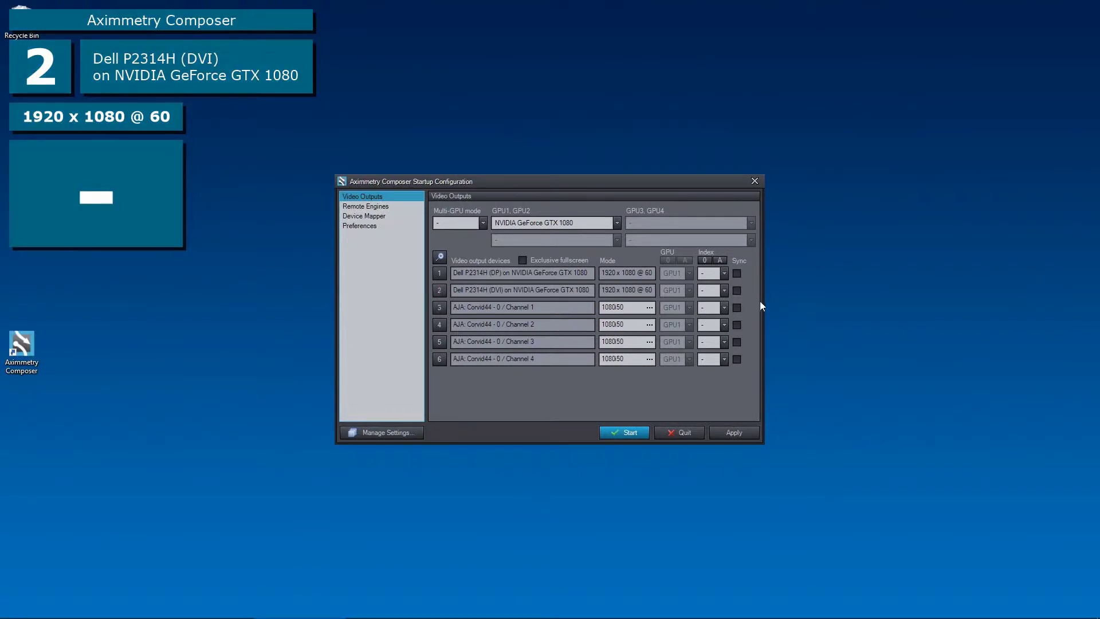
# - Assign output index #1 to the Dell P2314H (DVI) display and index #2 to AJA Corvid44 Channel 1
pyautogui.click(712, 291)
pyautogui.click(709, 317)
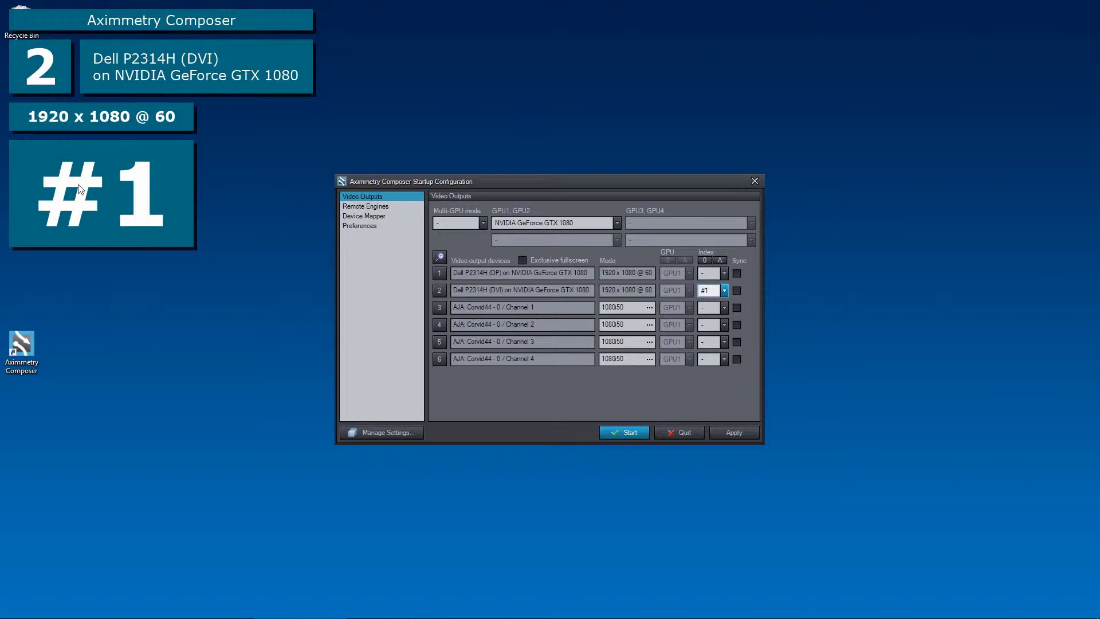
pyautogui.click(710, 307)
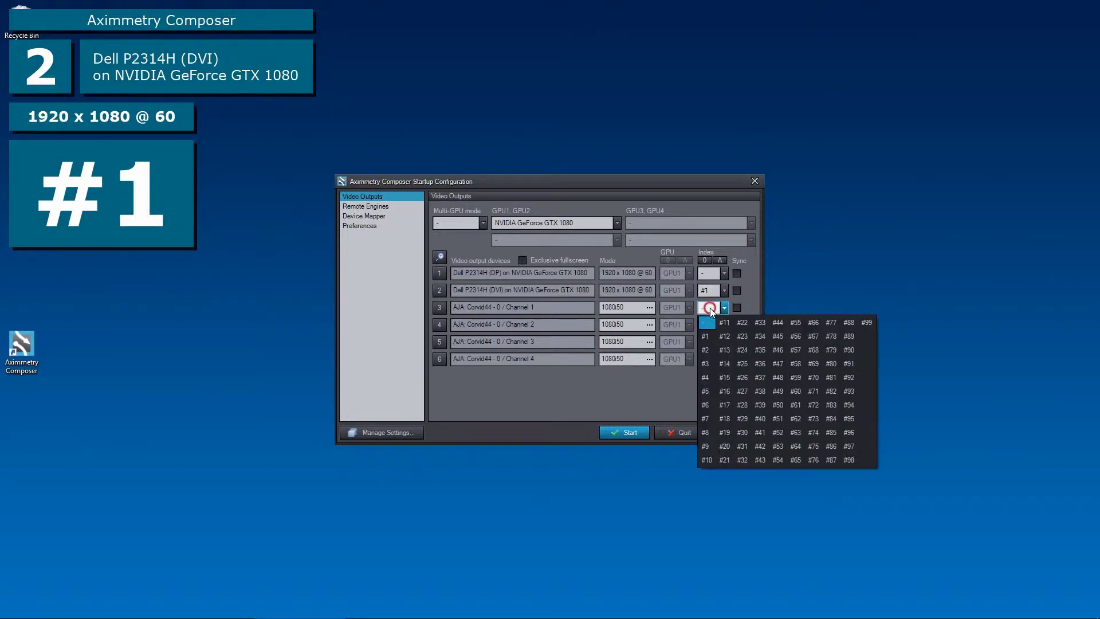
pyautogui.click(711, 347)
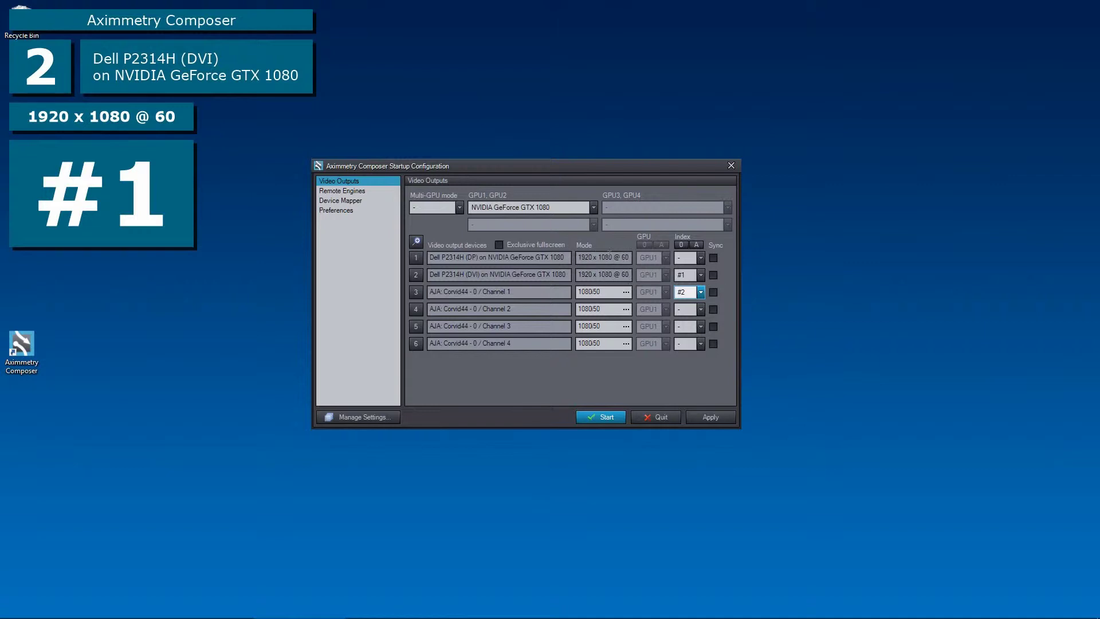
# - Try sync on the Dell DVI output, make AJA Corvid44 Channel 1 the sync output instead, and start with this configuration
pyautogui.click(715, 276)
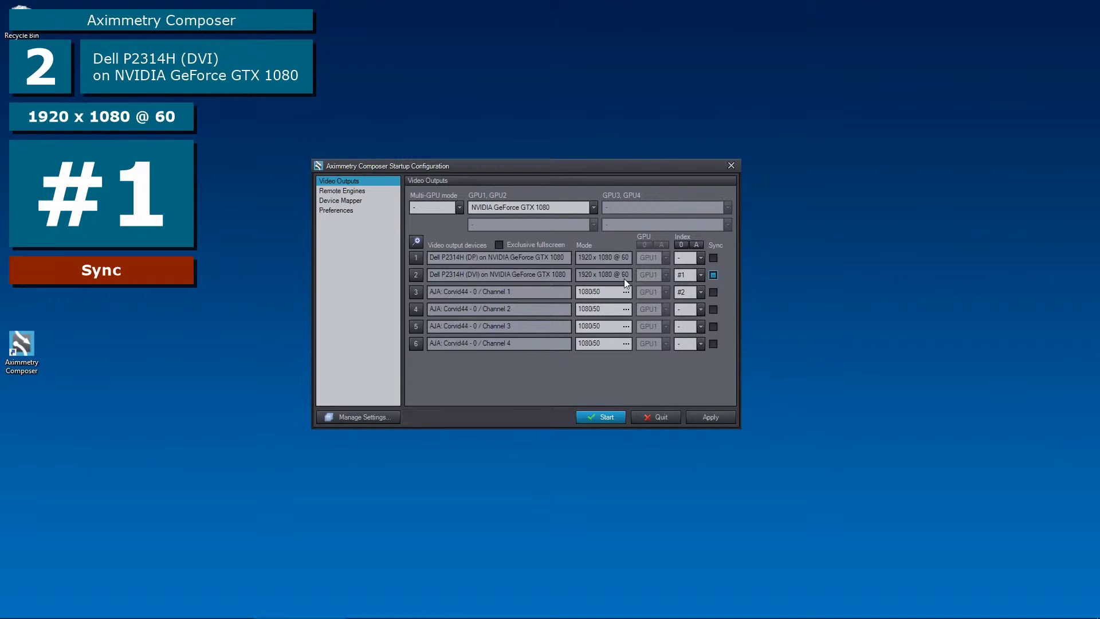
pyautogui.click(713, 293)
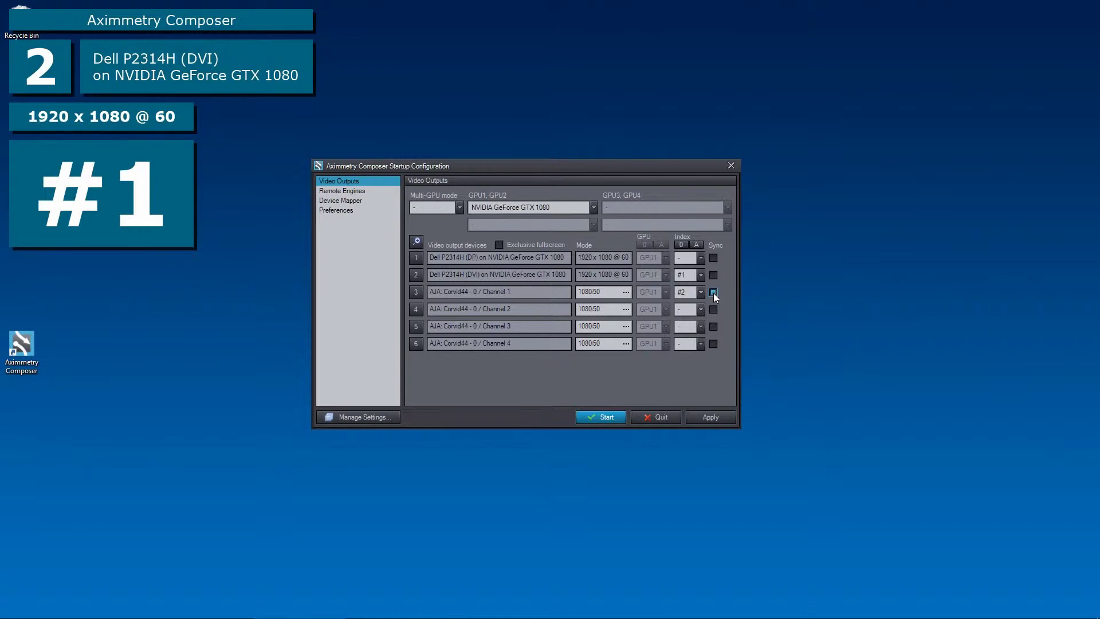
pyautogui.click(614, 293)
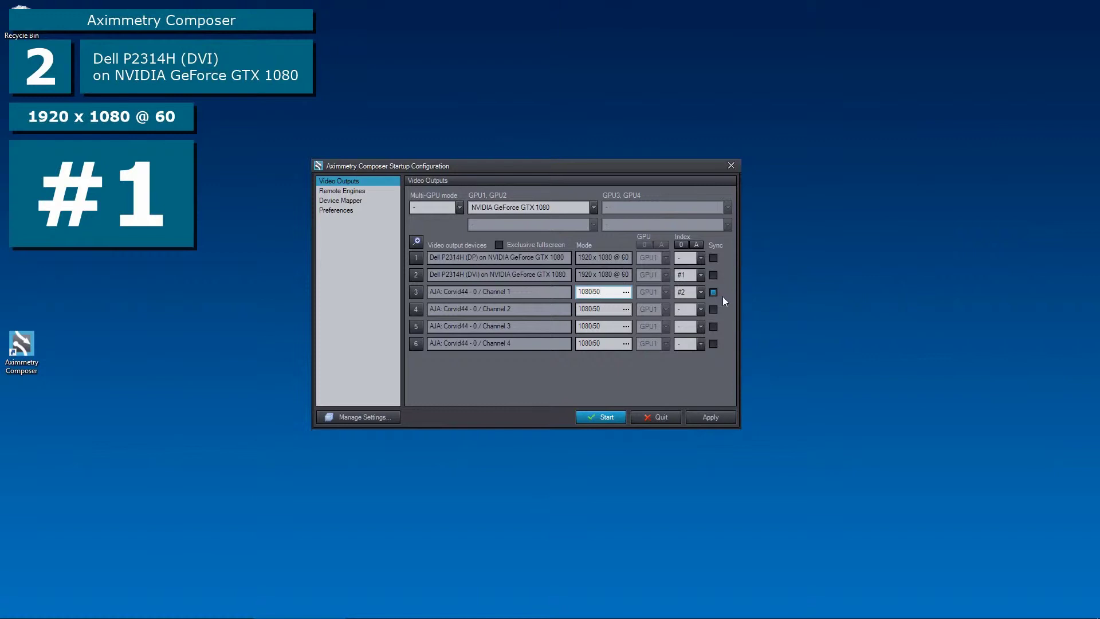
pyautogui.click(605, 419)
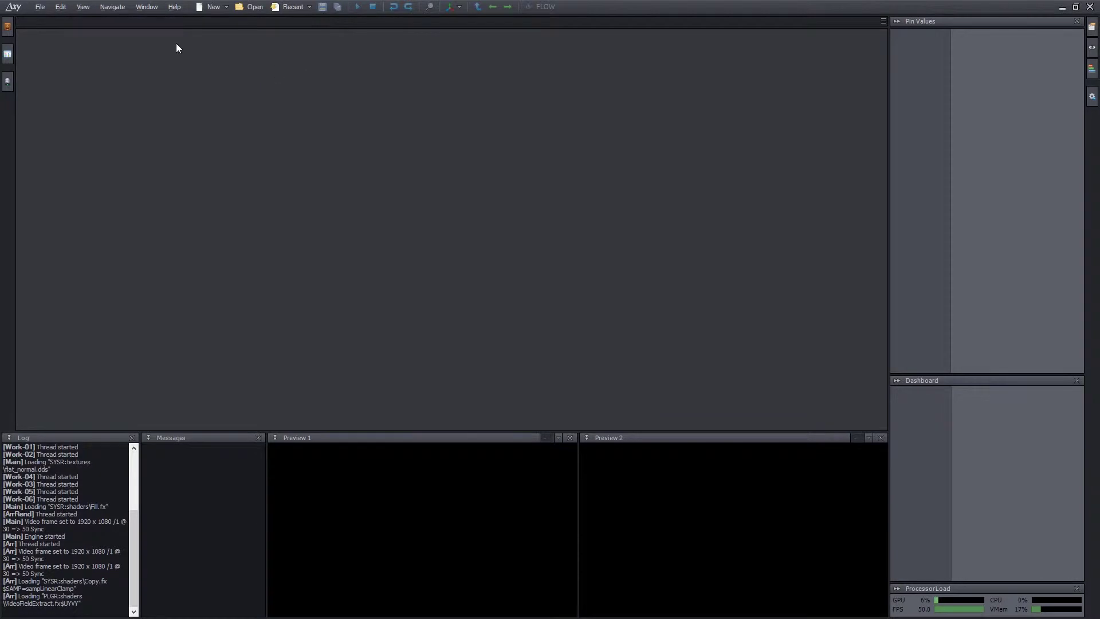
# - Open the preferences at the rendering settings
pyautogui.click(62, 7)
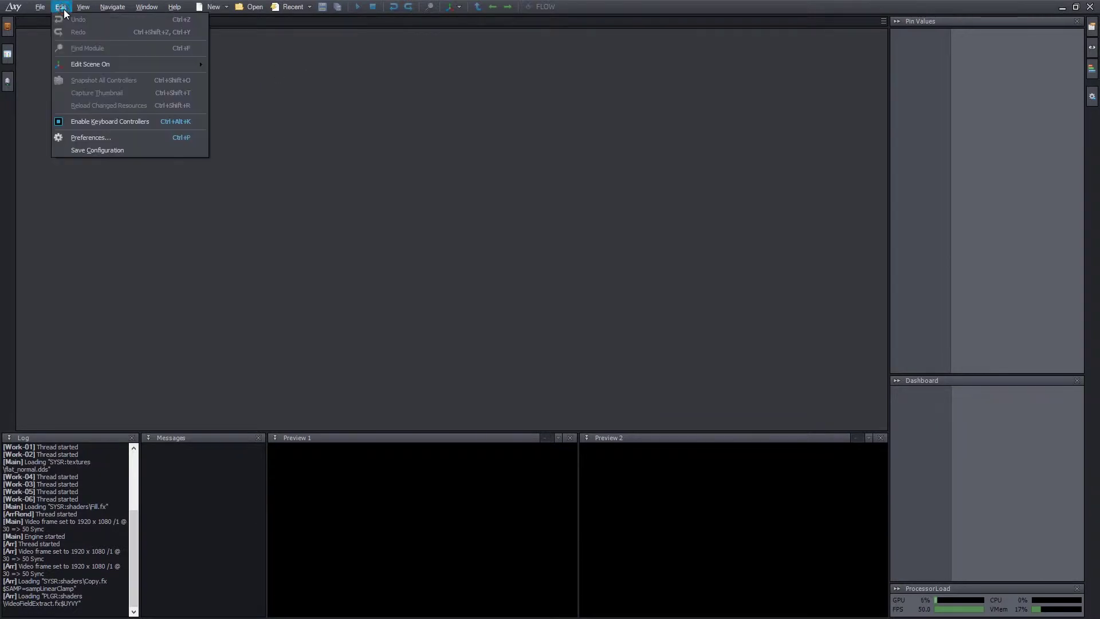
pyautogui.click(102, 140)
pyautogui.moveTo(585, 164); pyautogui.dragTo(560, 92)
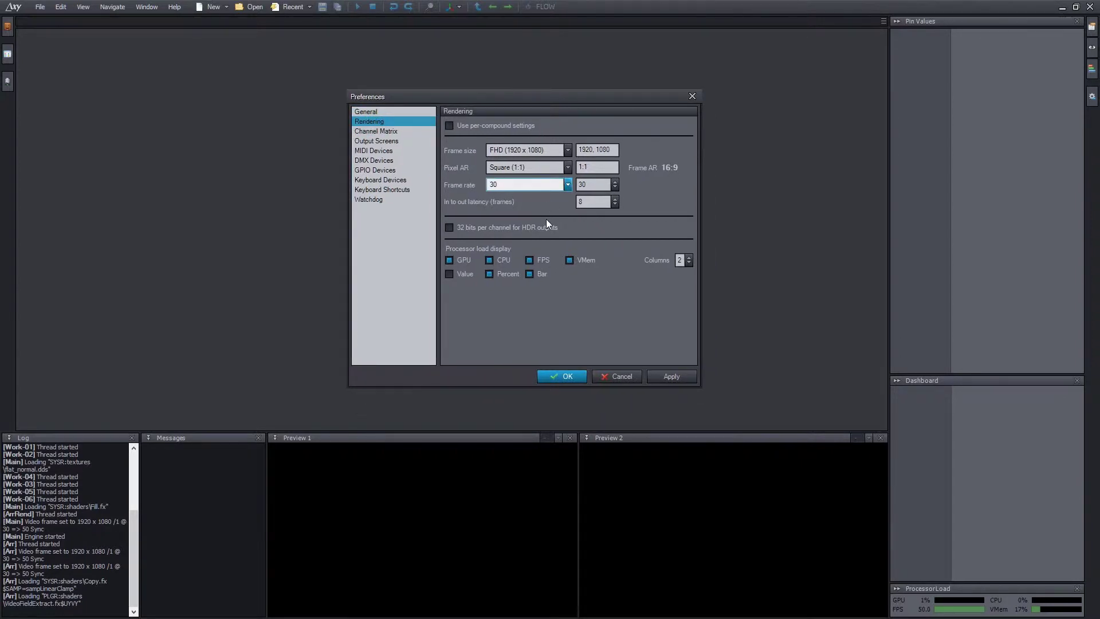
# - Try a rendering frame rate of 23.976, followed by a custom frame rate of 52
pyautogui.click(529, 186)
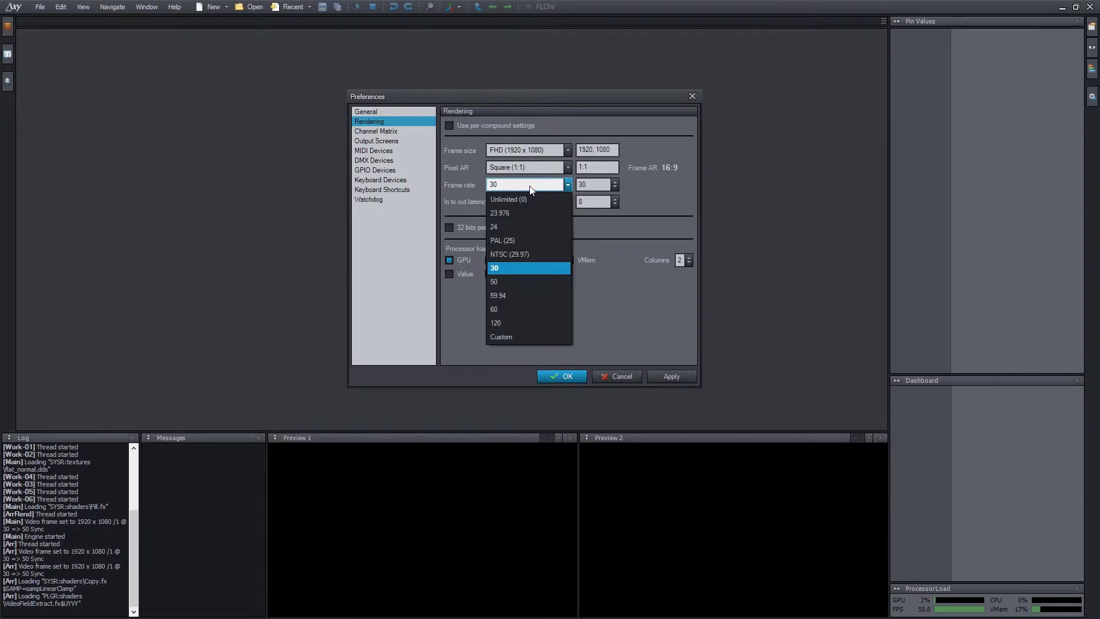
pyautogui.click(515, 213)
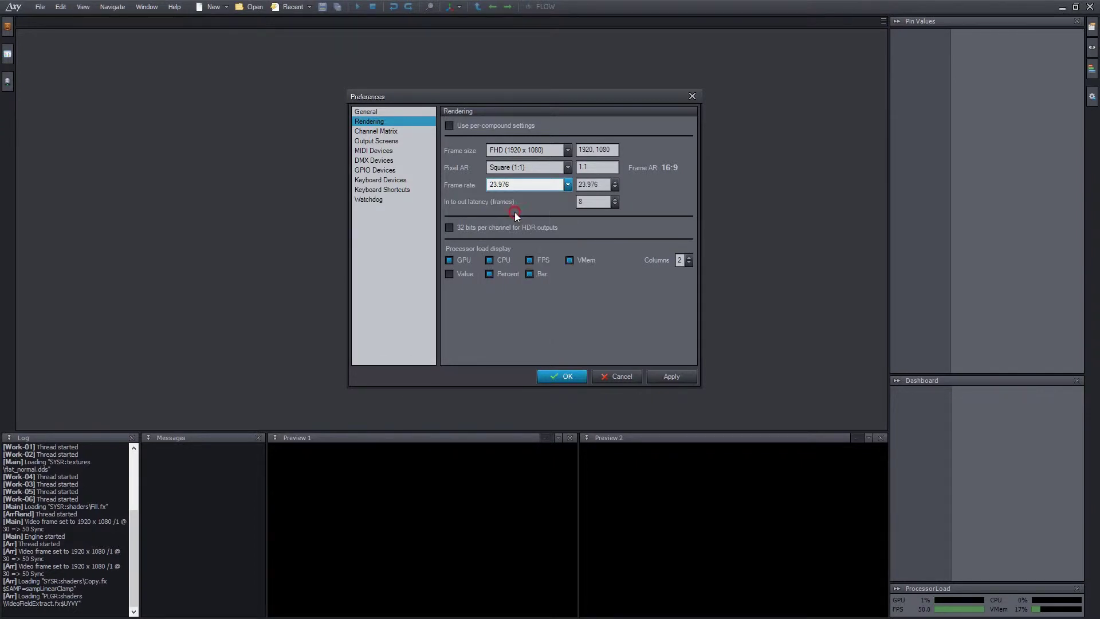
pyautogui.click(602, 185)
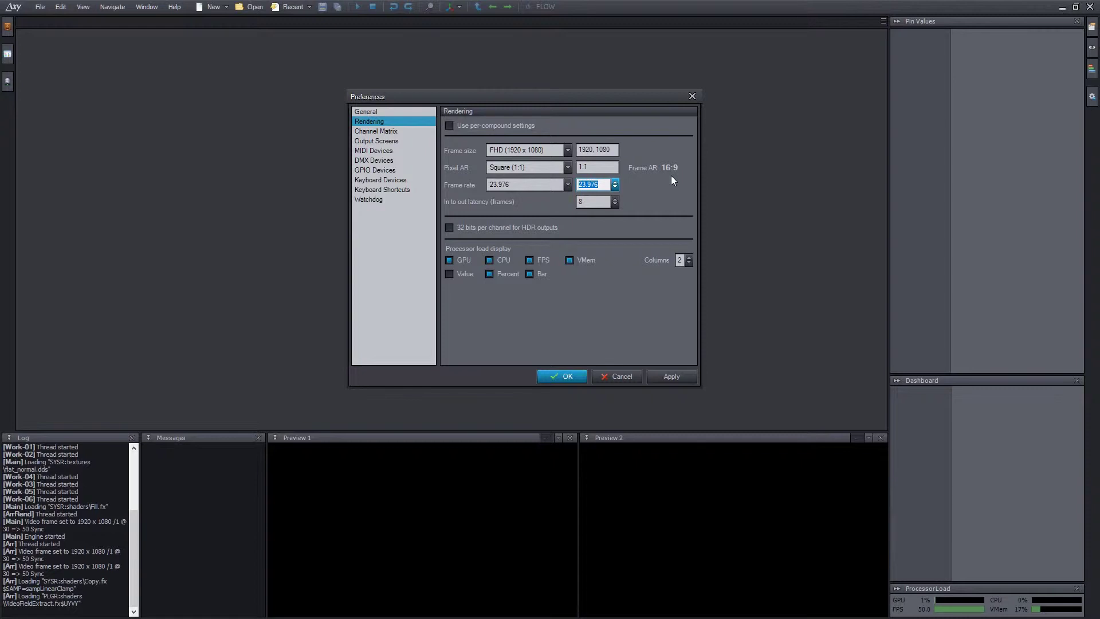
pyautogui.write('52')
pyautogui.press('Tab')
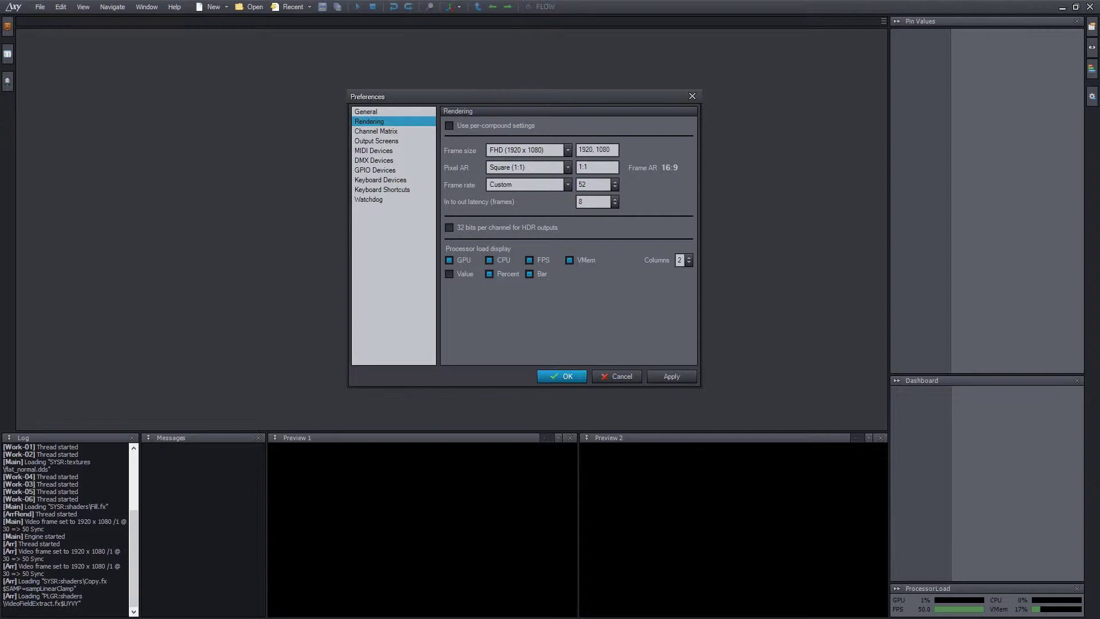
# - Set the rendering frame rate back to the standard 30
pyautogui.click(557, 185)
pyautogui.click(558, 185)
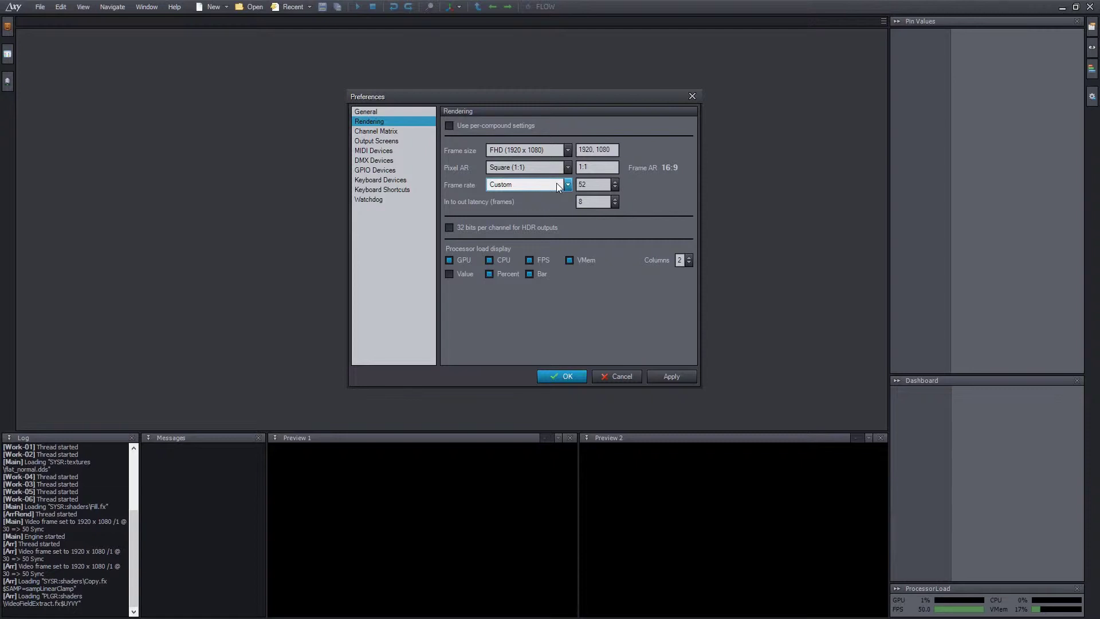
pyautogui.click(557, 184)
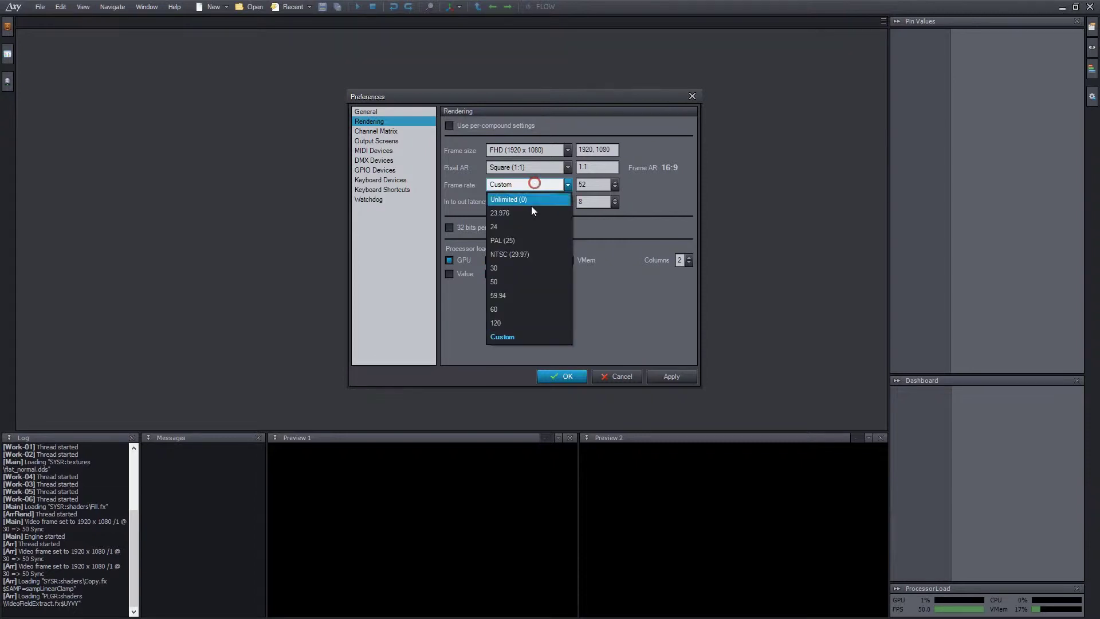
pyautogui.click(519, 269)
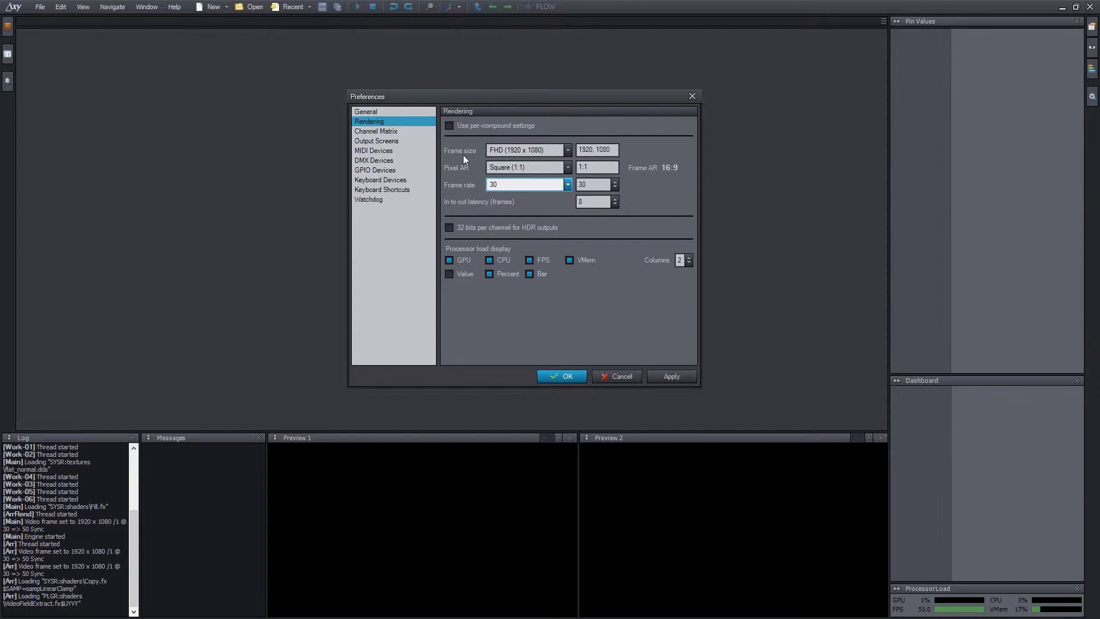
# - Try the UHD (3840 x 2160) rendering frame size and return it to FHD (1920 x 1080)
pyautogui.click(535, 149)
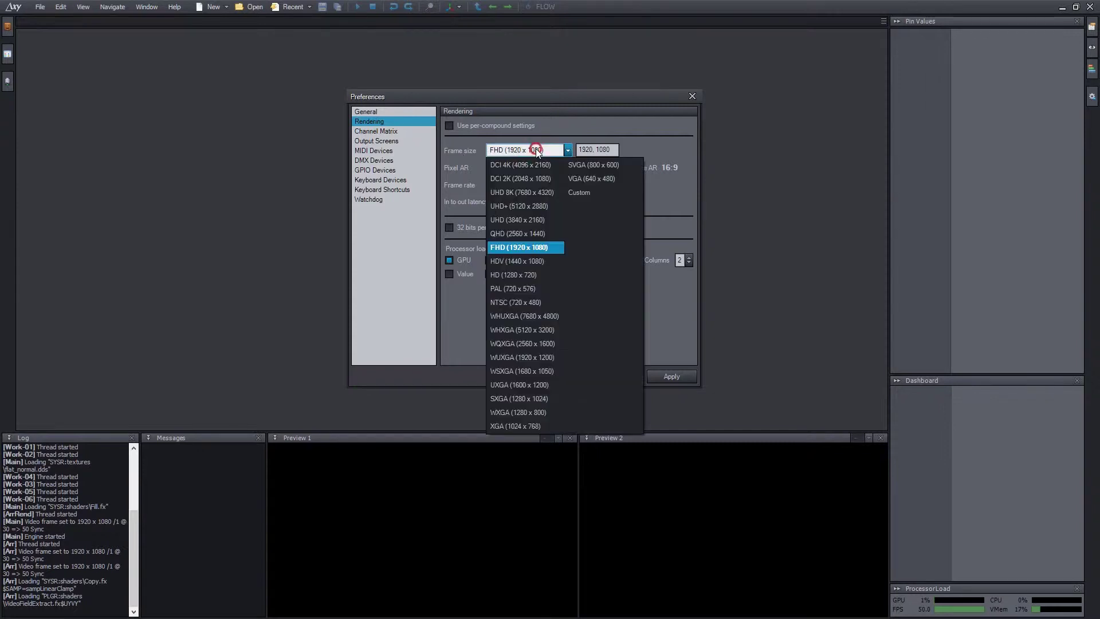
pyautogui.click(537, 221)
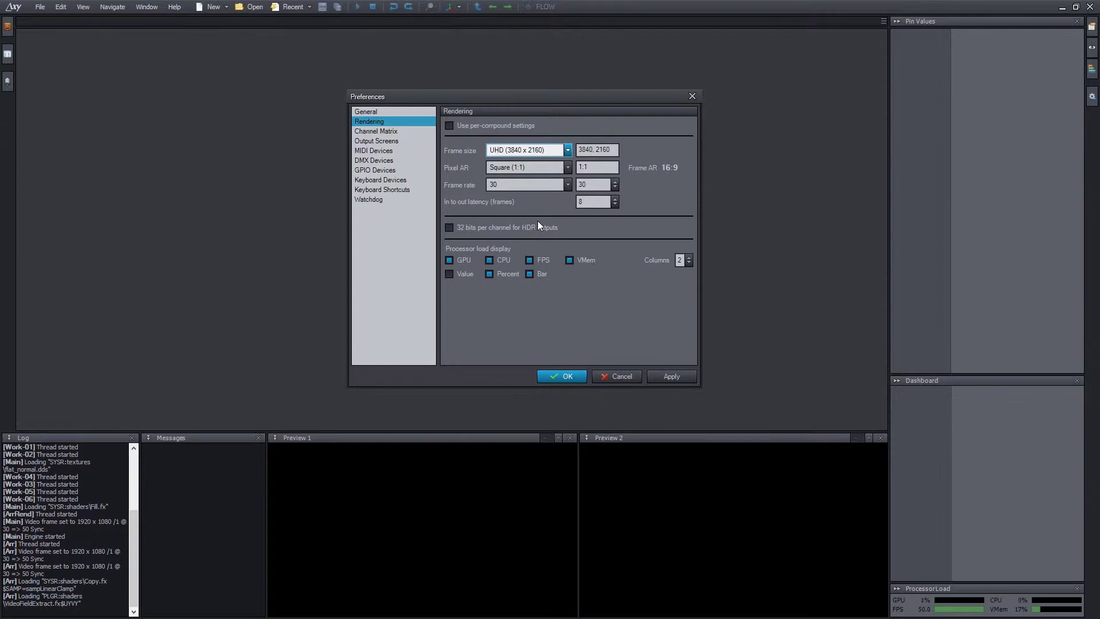
pyautogui.click(533, 149)
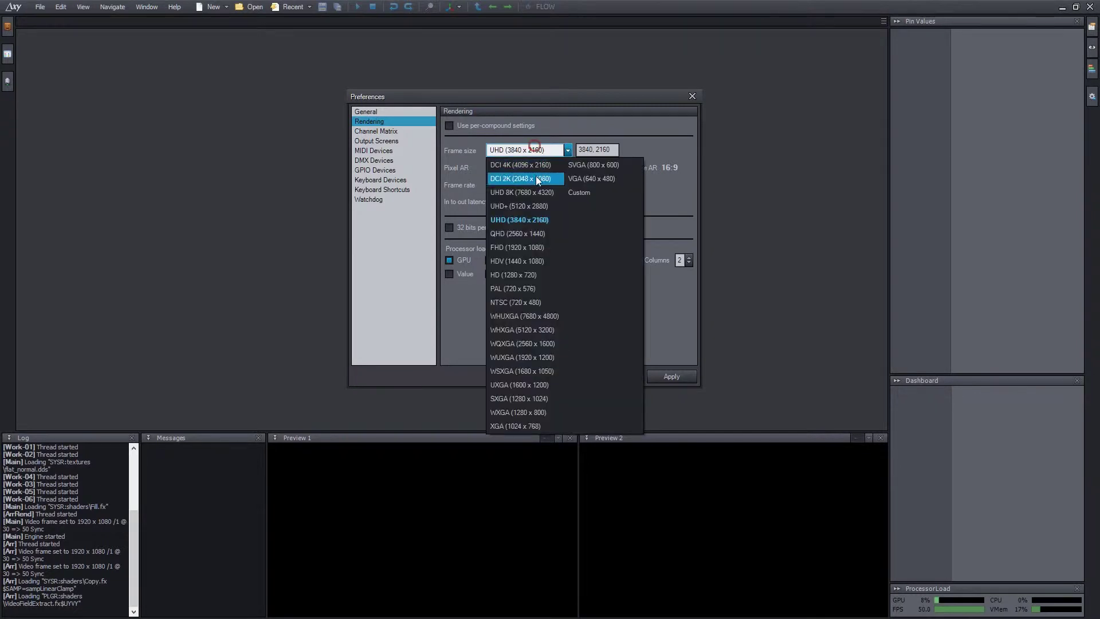
pyautogui.click(532, 247)
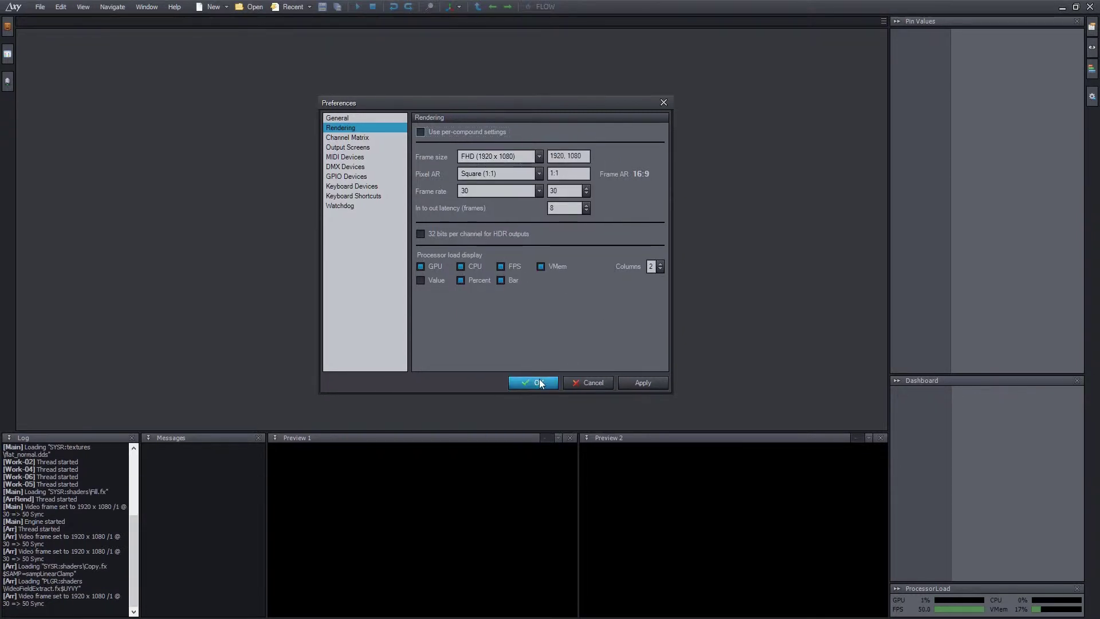
# - Accept the rendering preferences and create a new compound
pyautogui.click(536, 380)
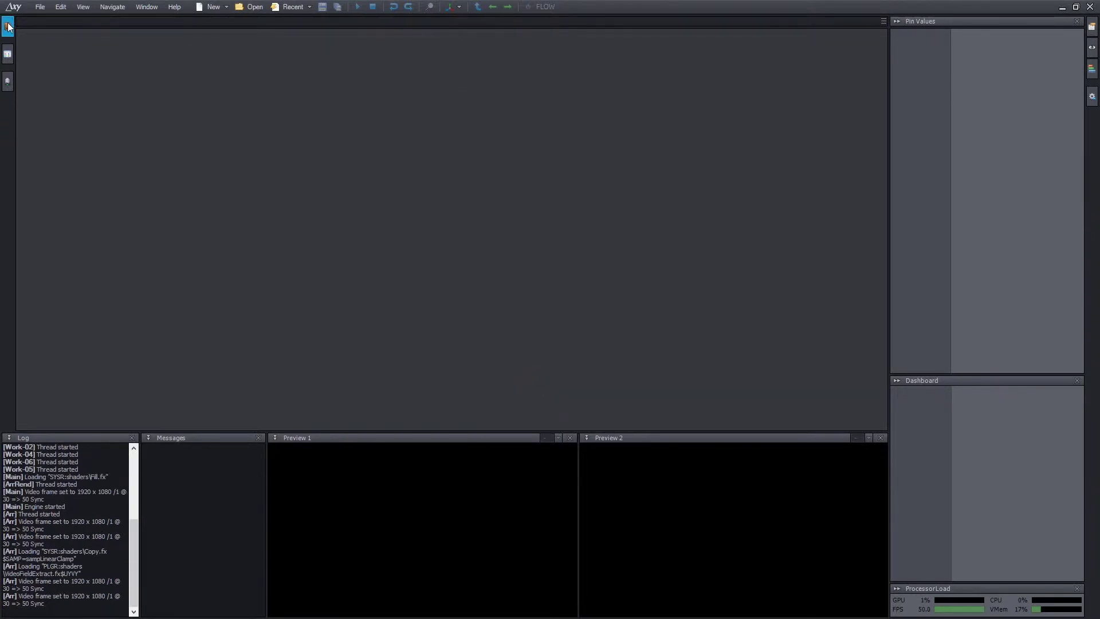
pyautogui.click(140, 115)
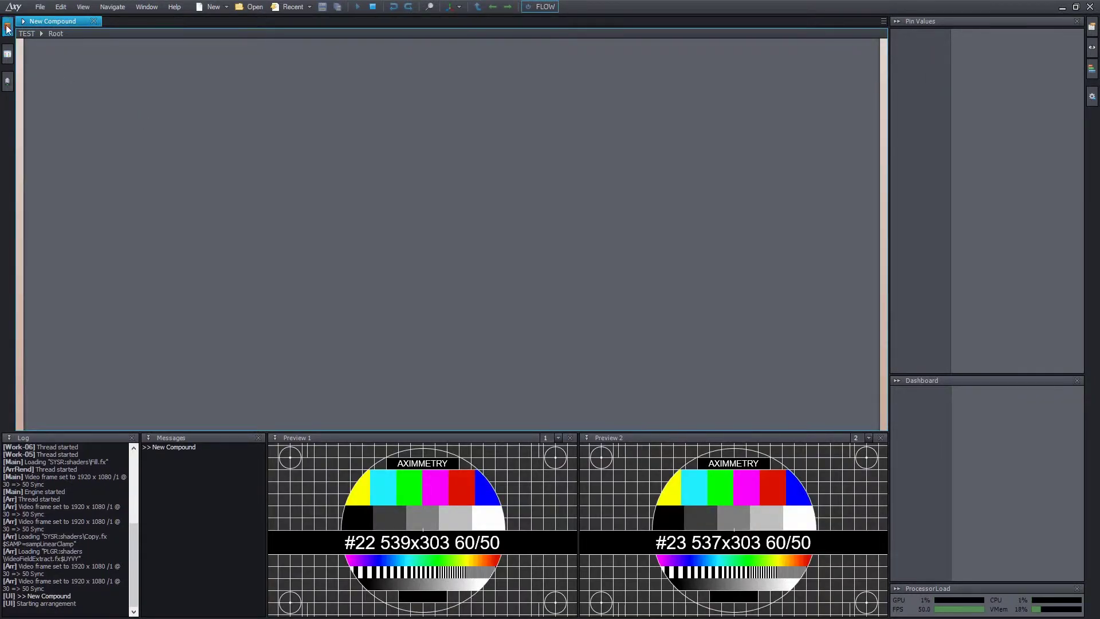
# - Add Getting Started - 01 - Basics.xcomp and Getting Started - 02 - 3D.xcomp to the flow, with Basics above 3D
pyautogui.click(8, 26)
pyautogui.moveTo(219, 168); pyautogui.dragTo(481, 122)
pyautogui.moveTo(176, 179); pyautogui.dragTo(503, 202)
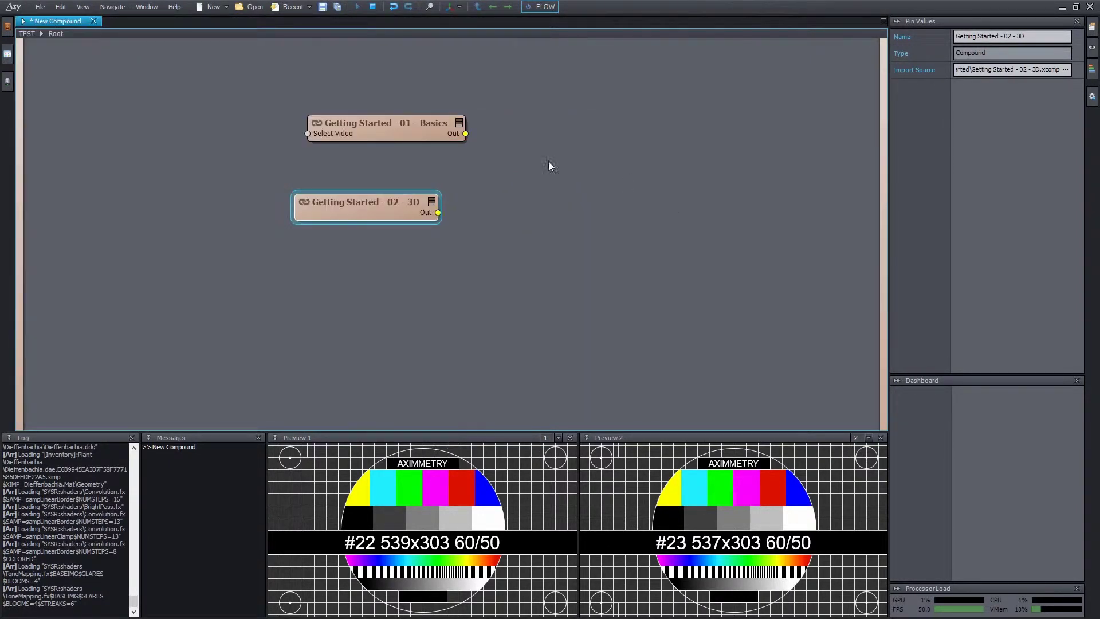
pyautogui.moveTo(401, 123); pyautogui.dragTo(372, 126)
# - Connect the Basics output to the compound's first output pin and the 3D output to a second one
pyautogui.moveTo(435, 136); pyautogui.dragTo(865, 44)
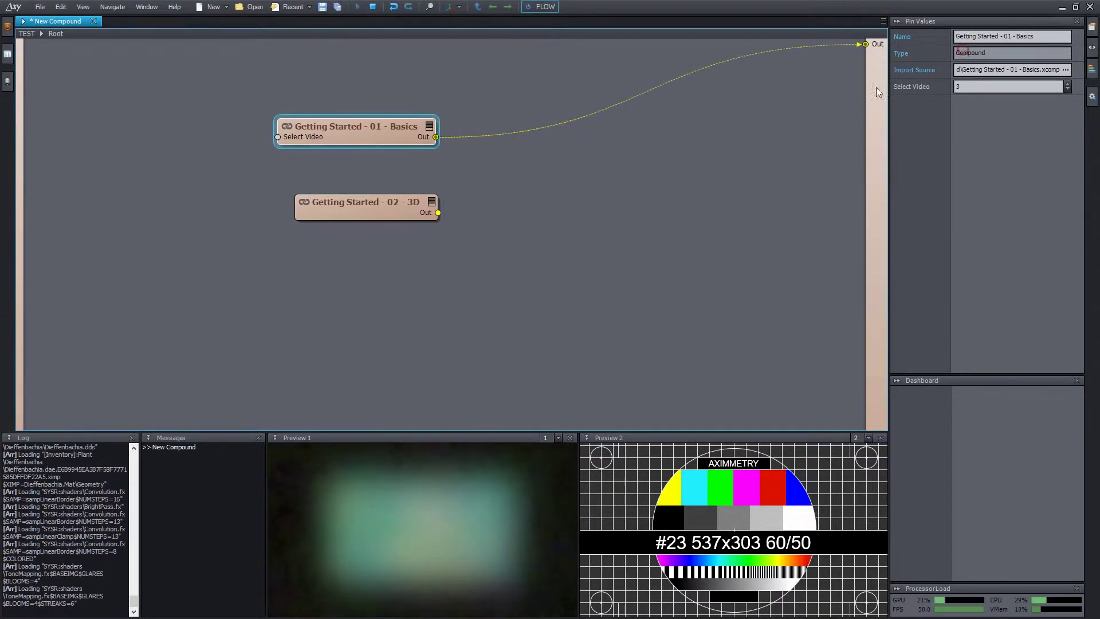
pyautogui.moveTo(437, 213); pyautogui.dragTo(861, 59)
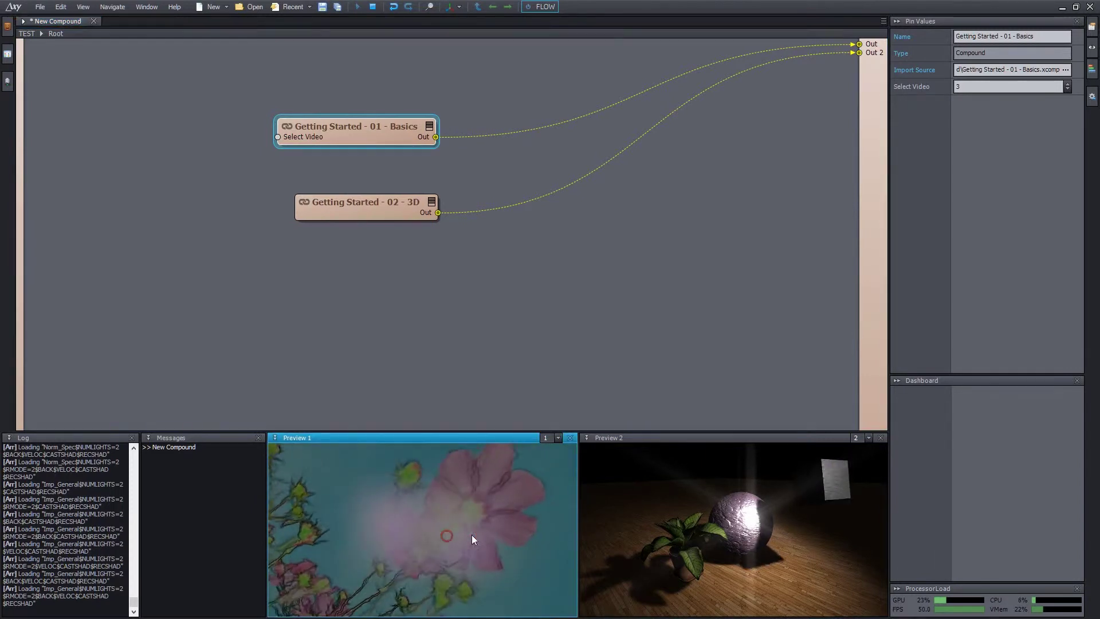
# - Examine both previews, switching Preview 1 to channel 2 and back to channel 1
pyautogui.click(547, 525)
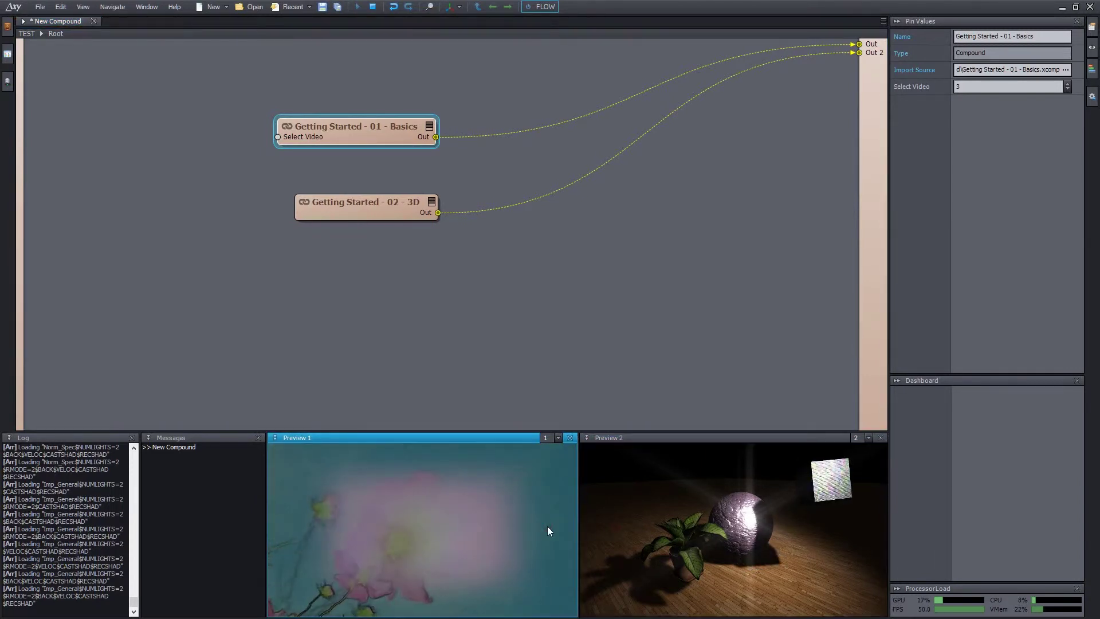
pyautogui.click(625, 514)
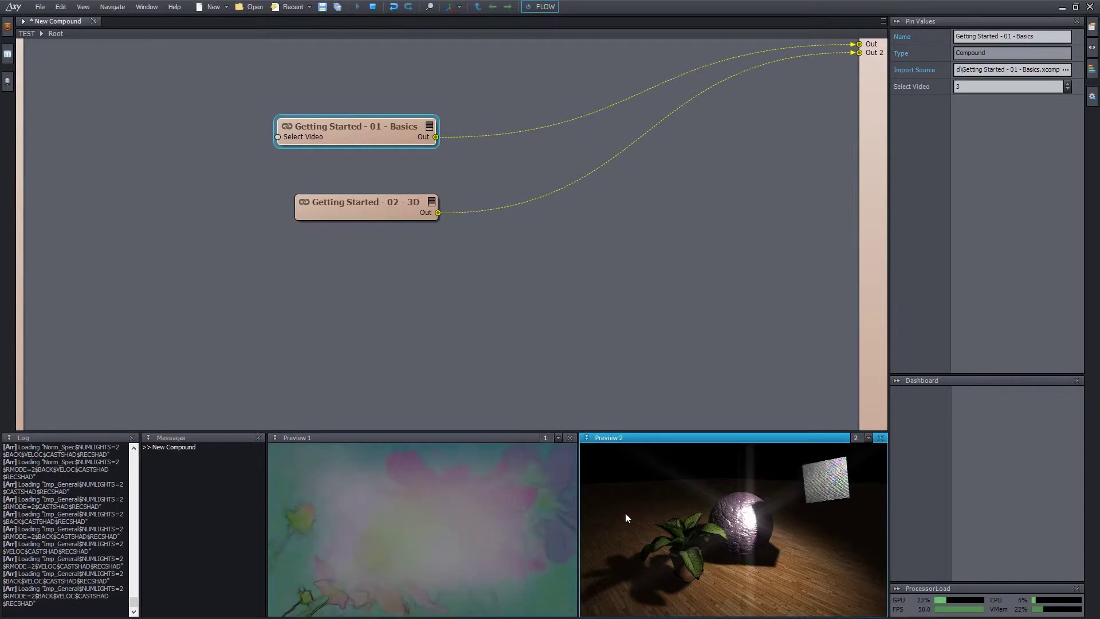
pyautogui.click(562, 508)
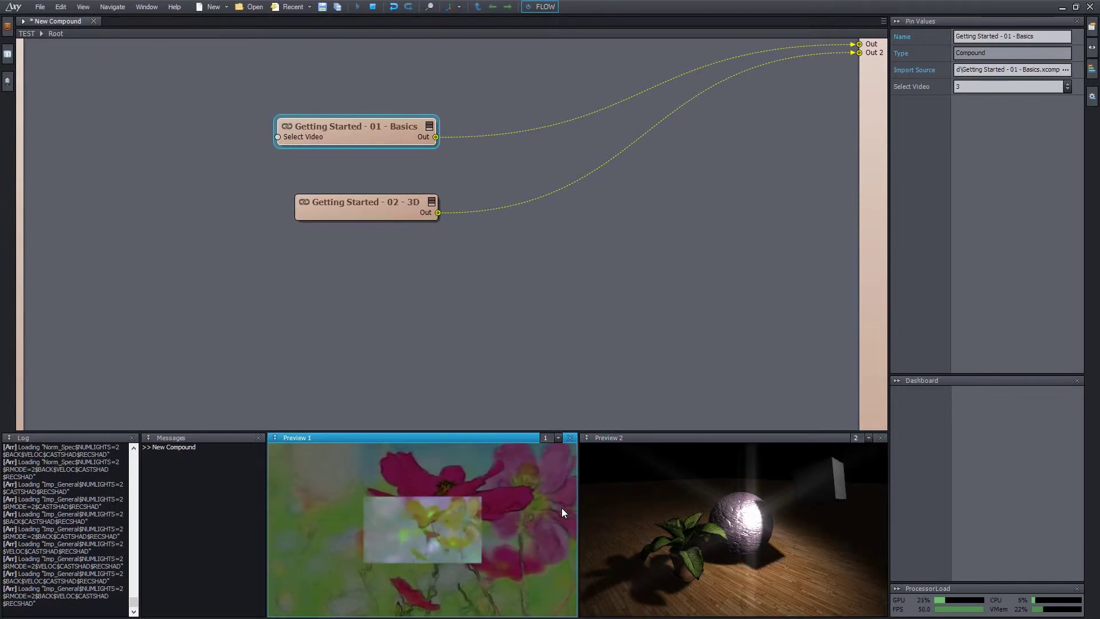
pyautogui.click(549, 439)
pyautogui.click(551, 478)
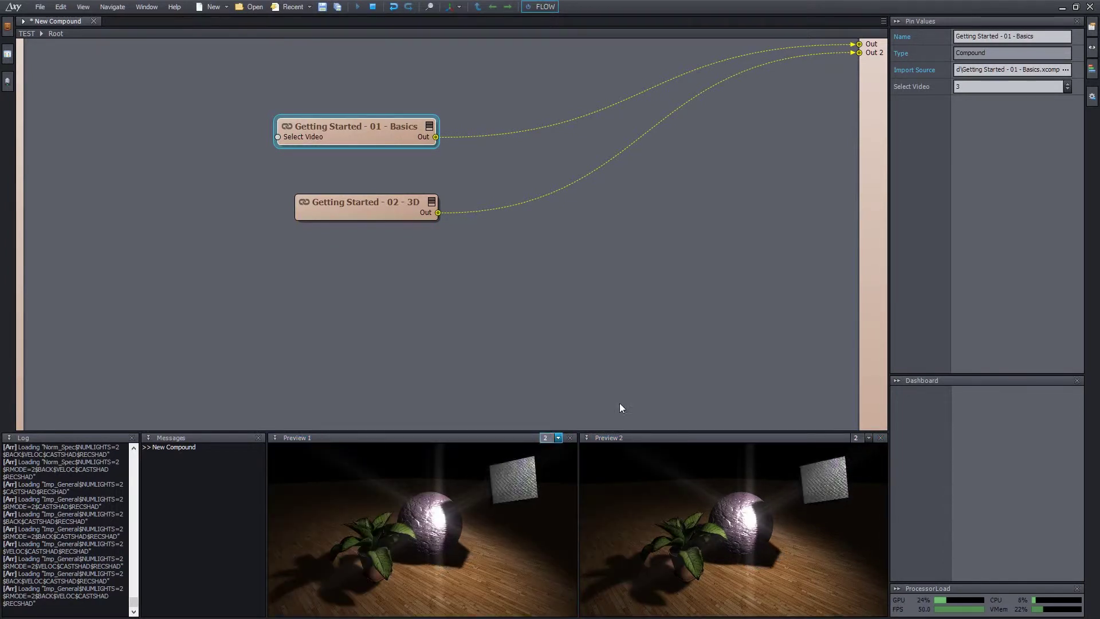
pyautogui.click(558, 438)
pyautogui.click(546, 462)
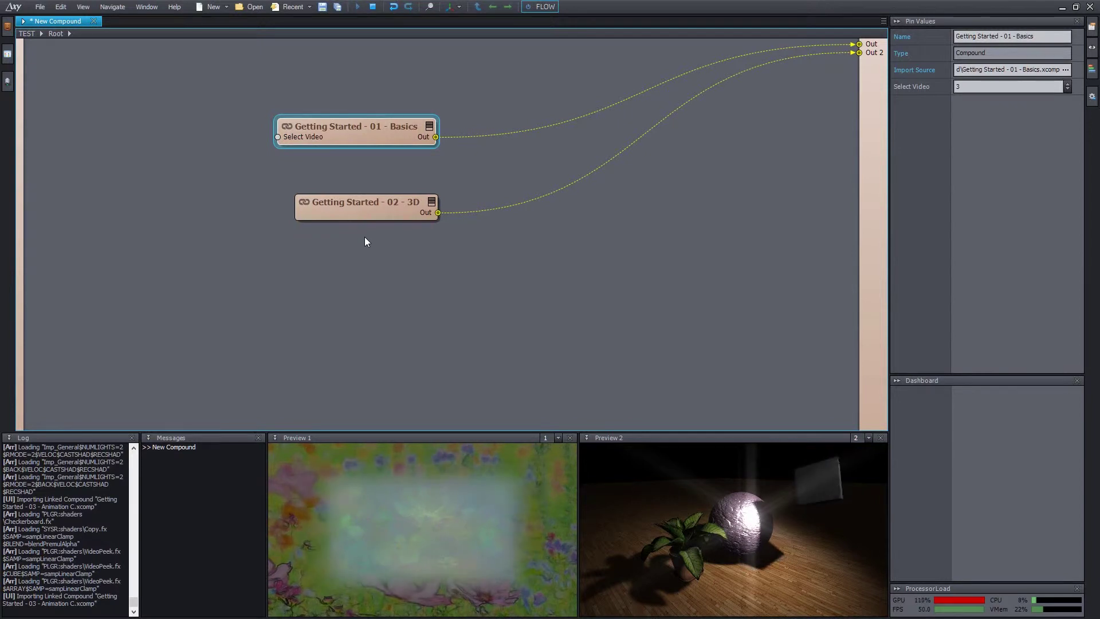
# - Add Getting Started - 03 - Animation C.xcomp to the flow and connect its output to a new Channel Out module
pyautogui.click(7, 26)
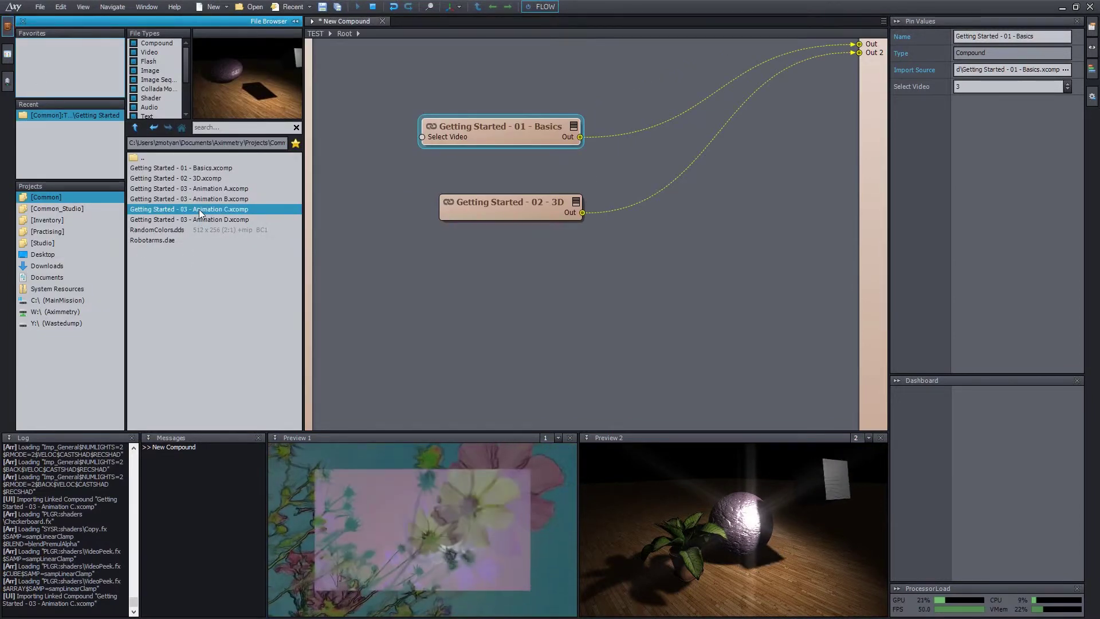
pyautogui.moveTo(199, 209); pyautogui.dragTo(377, 281)
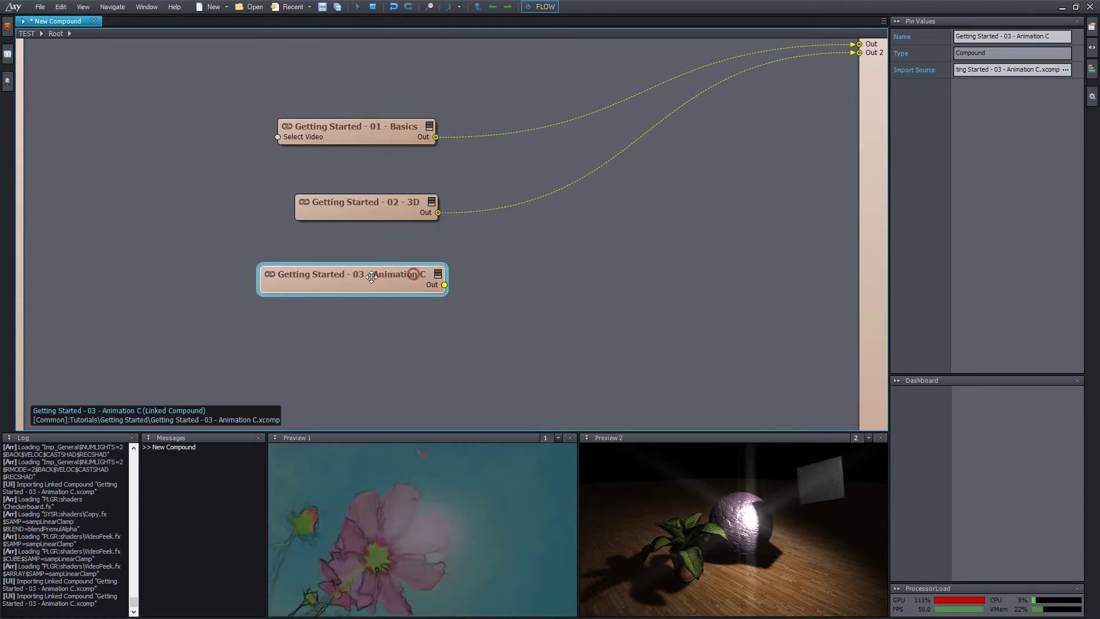
pyautogui.doubleClick(551, 303)
pyautogui.write('chan')
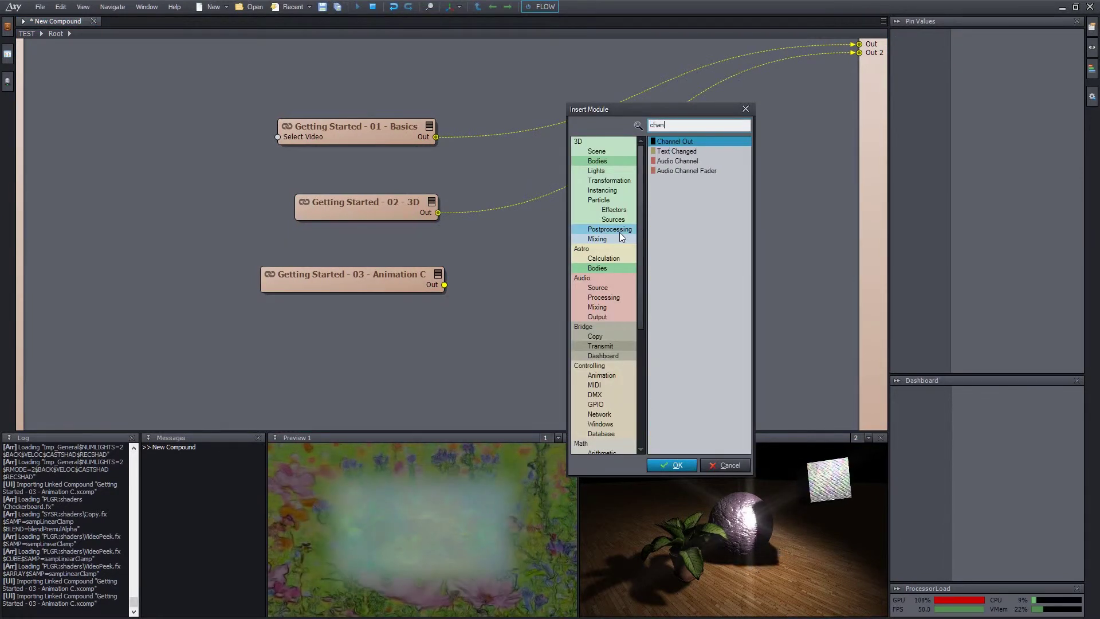
pyautogui.press('Return')
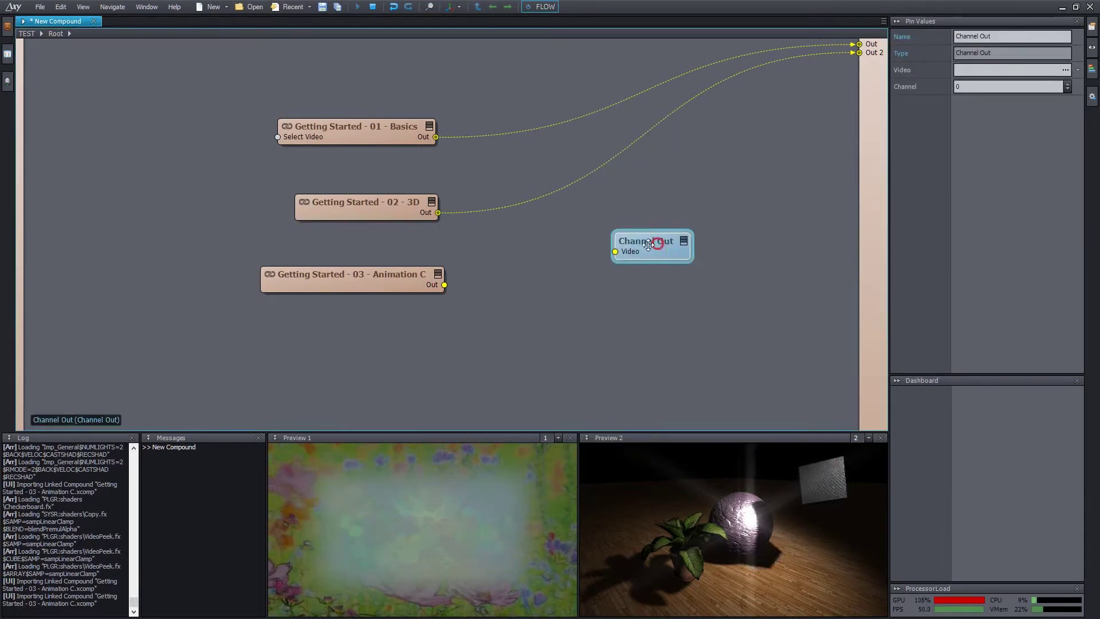
pyautogui.moveTo(445, 285); pyautogui.dragTo(602, 258)
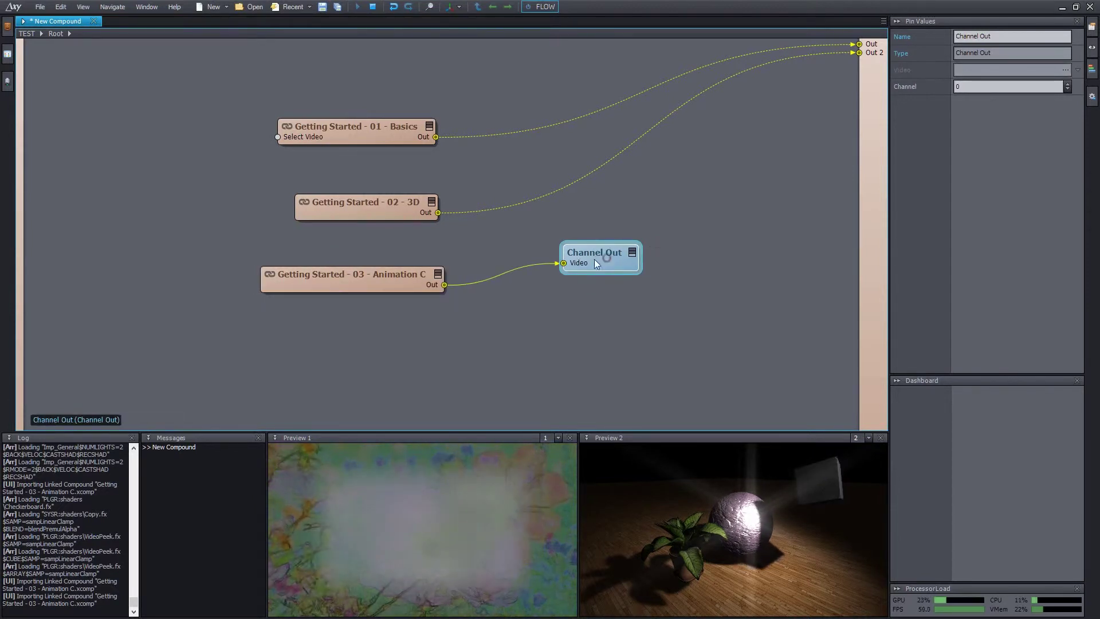
# - Set the Channel Out module's channel to 43 and show channel 43 in Preview 1
pyautogui.click(986, 87)
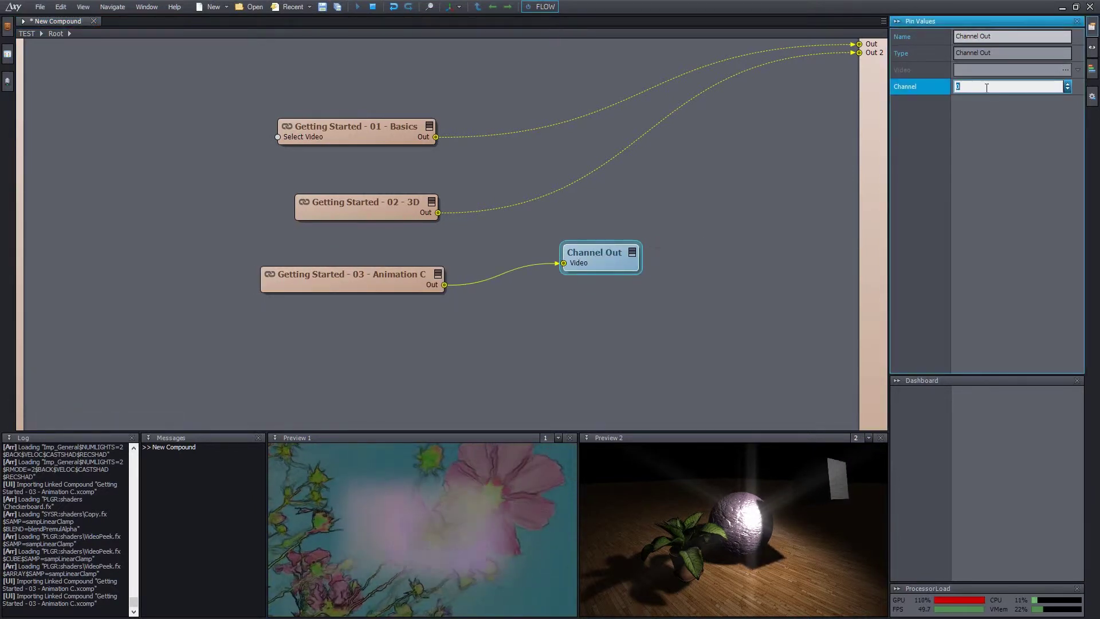
pyautogui.write('43')
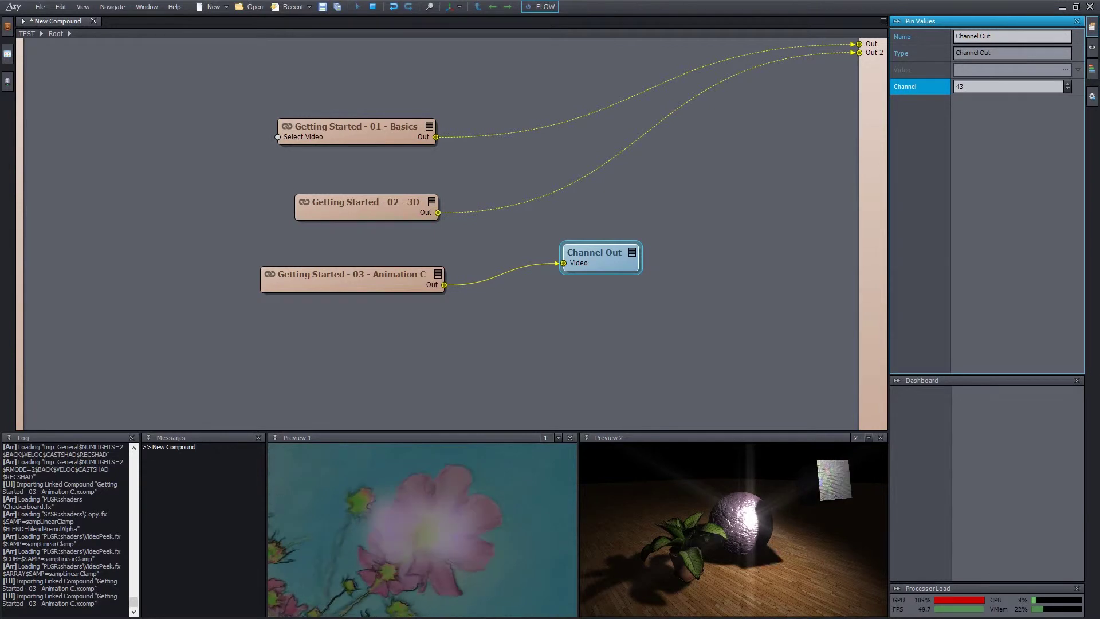
pyautogui.click(557, 438)
pyautogui.click(603, 494)
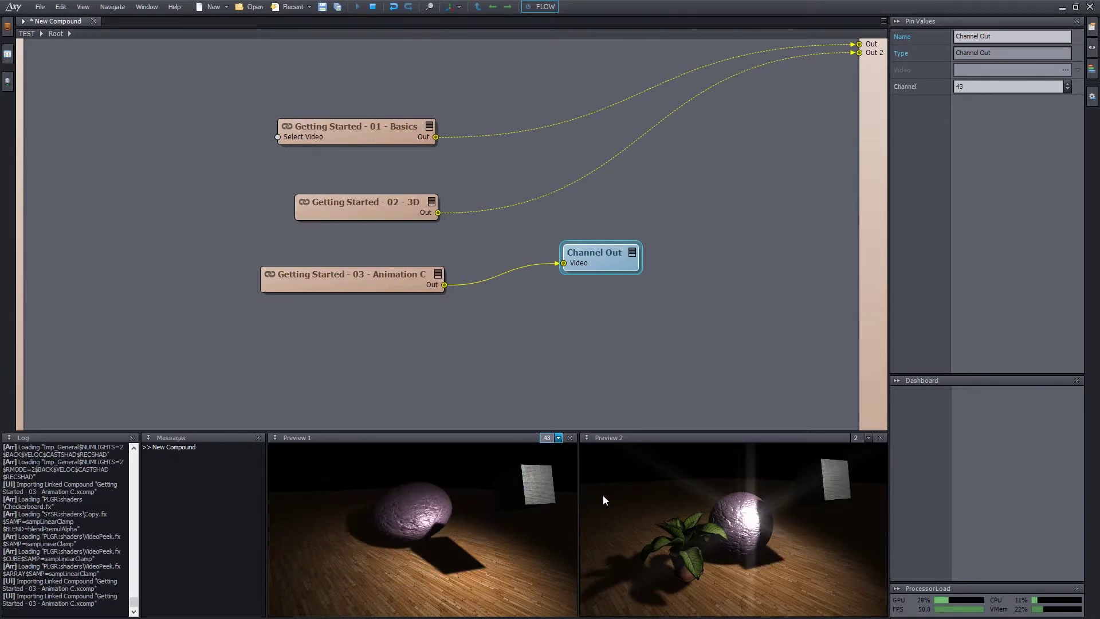
# - Return Preview 1 to channel 1 and save the compound as test5.xcomp
pyautogui.click(549, 440)
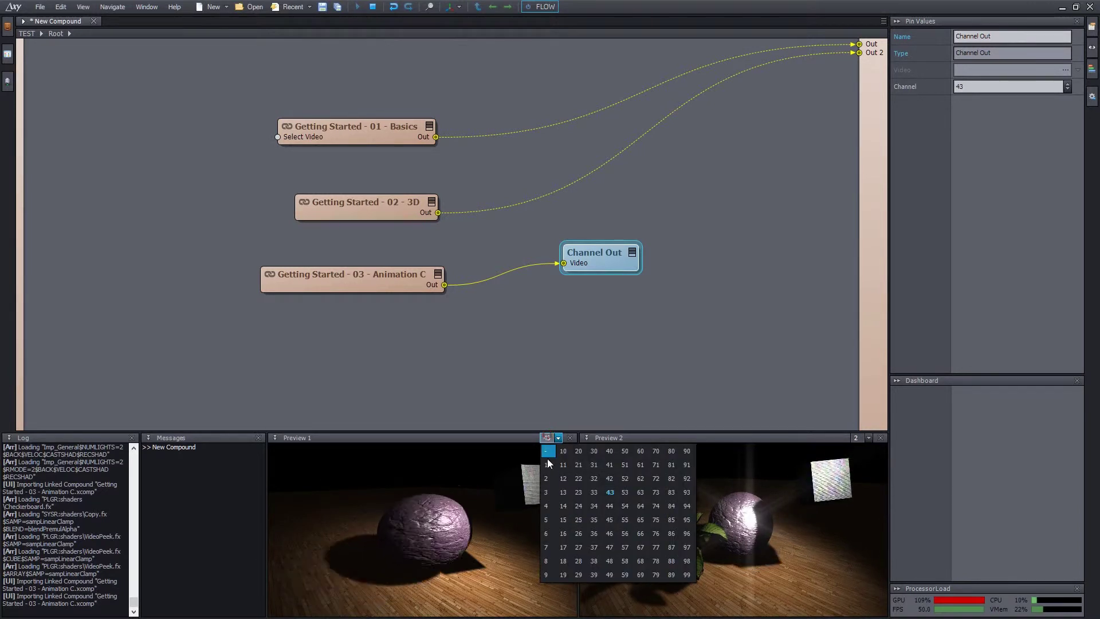
pyautogui.click(550, 466)
pyautogui.hotkey('ctrl', 's')
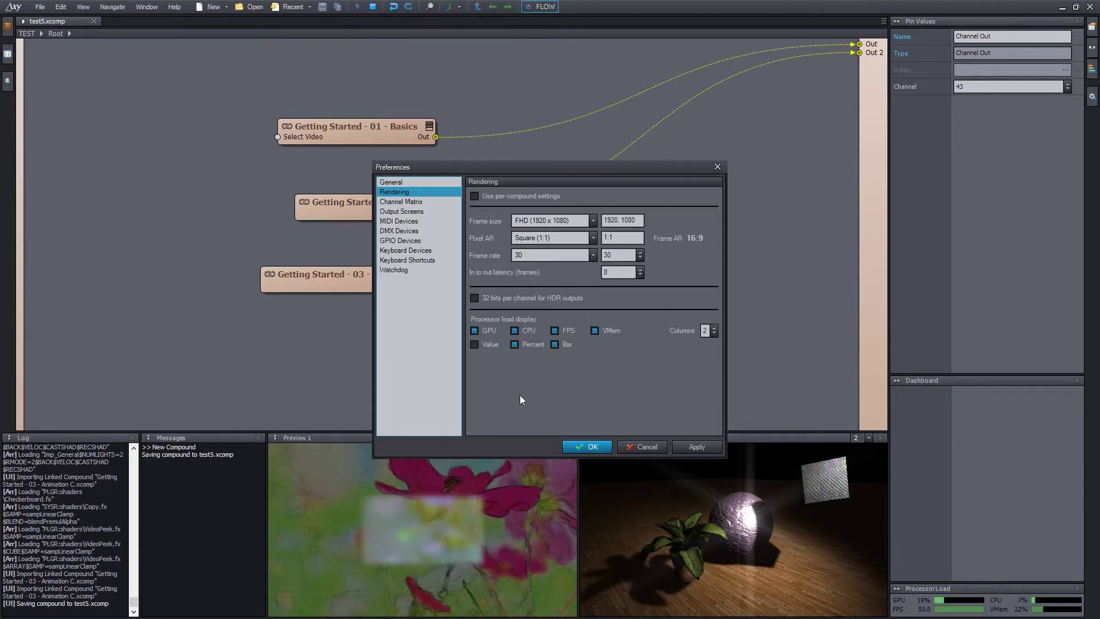
# - Review the source channels assigned to the video outputs in the Channel Matrix preferences
pyautogui.moveTo(528, 165); pyautogui.dragTo(498, 162)
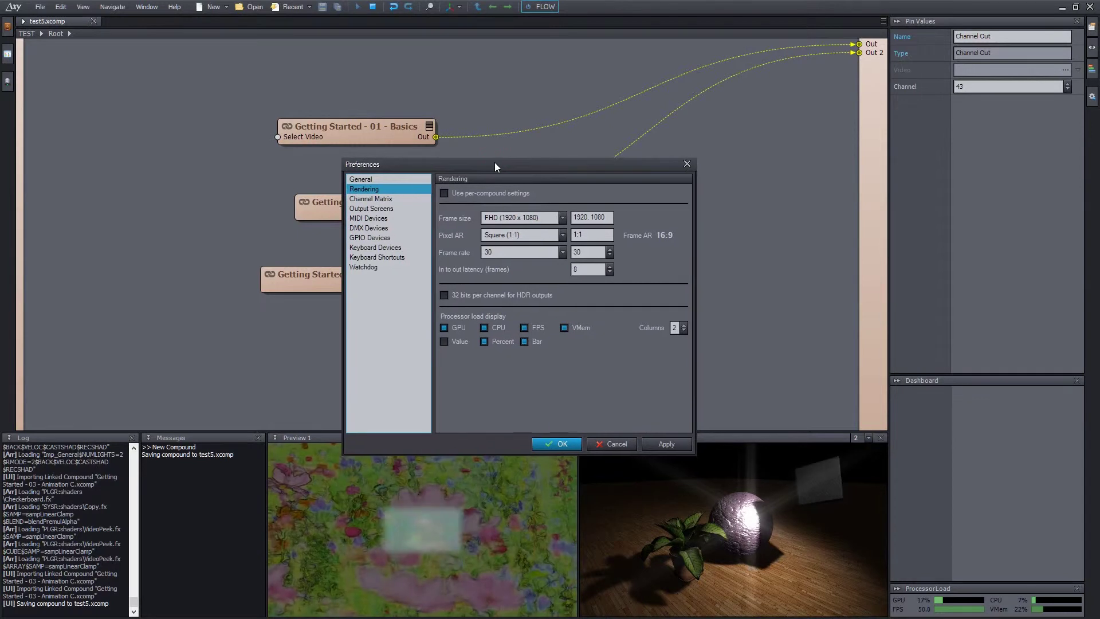
pyautogui.click(383, 201)
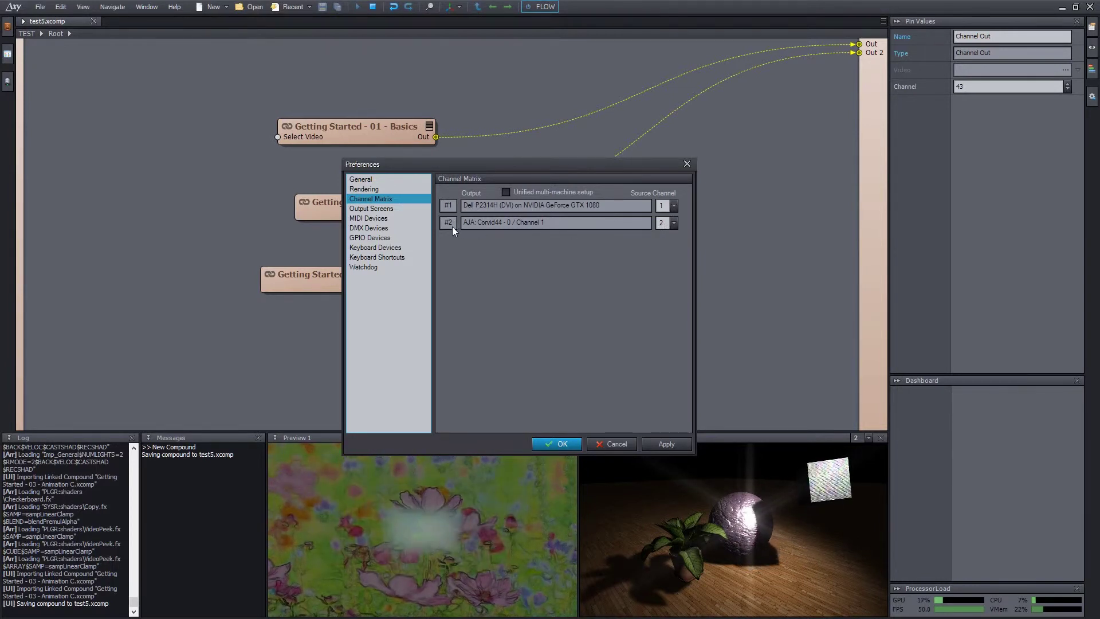
pyautogui.press('Escape')
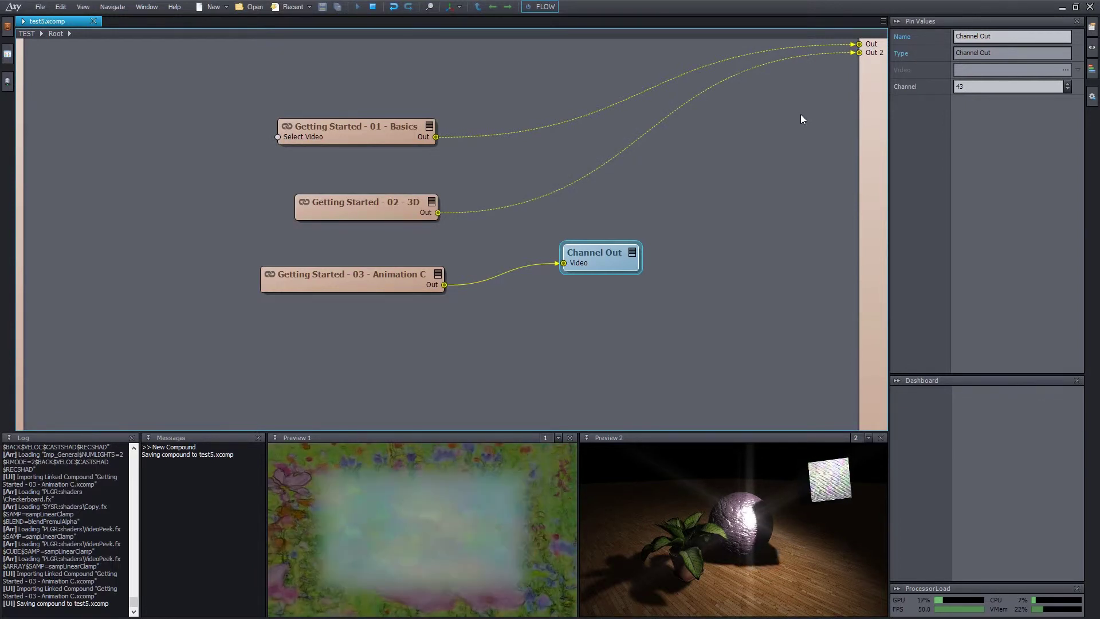
# - View the full-screen Output #1 window and return to the compound editor
pyautogui.hotkey('alt', 'Tab')
pyautogui.press('Tab')
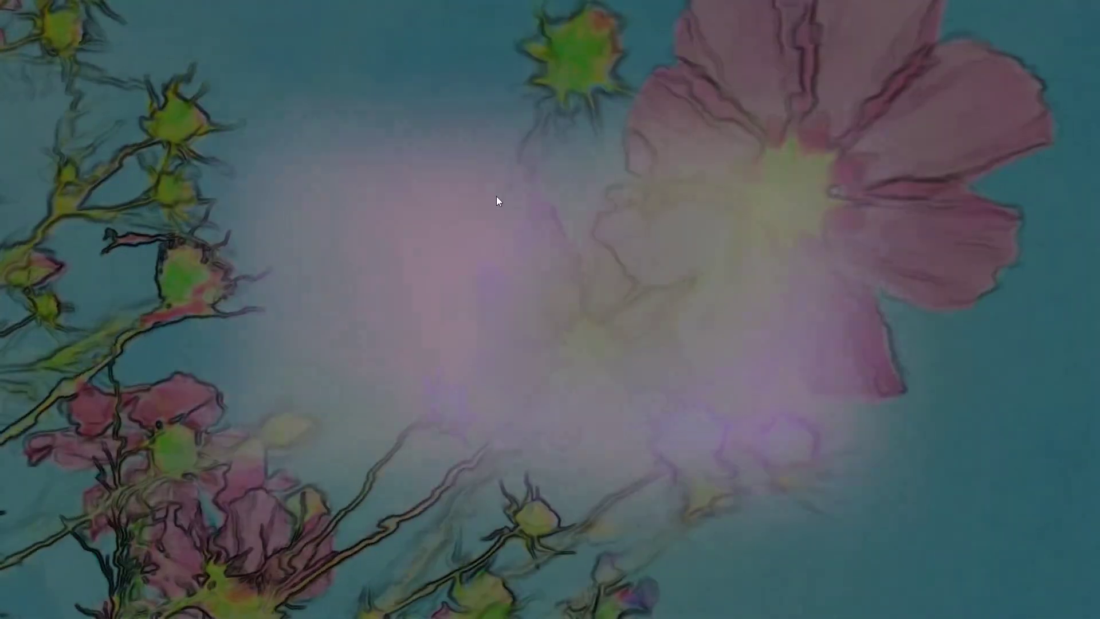
pyautogui.hotkey('alt', 'Tab')
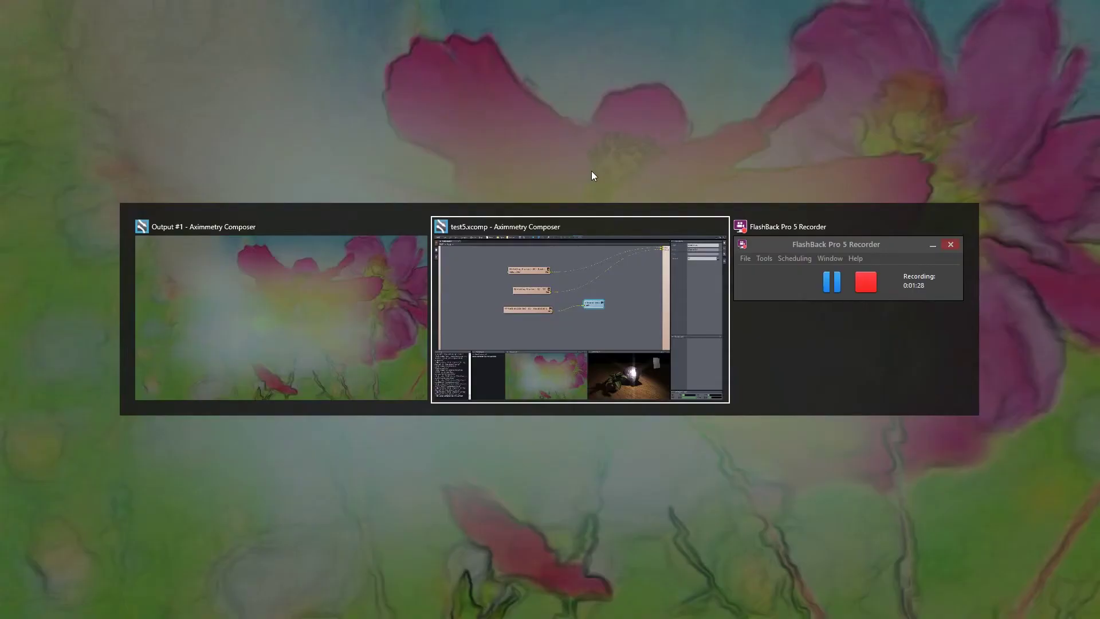
pyautogui.click(627, 177)
# - Set output #1's source channel to 43 in the channel matrix and check the full-screen output
pyautogui.hotkey('ctrl', 'p')
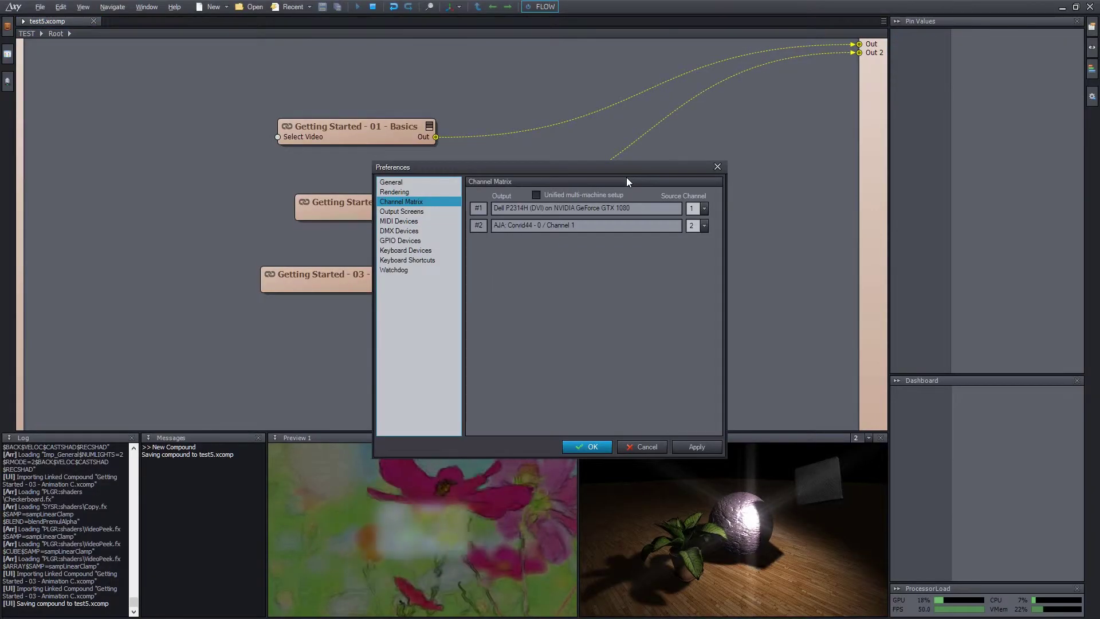
pyautogui.click(699, 212)
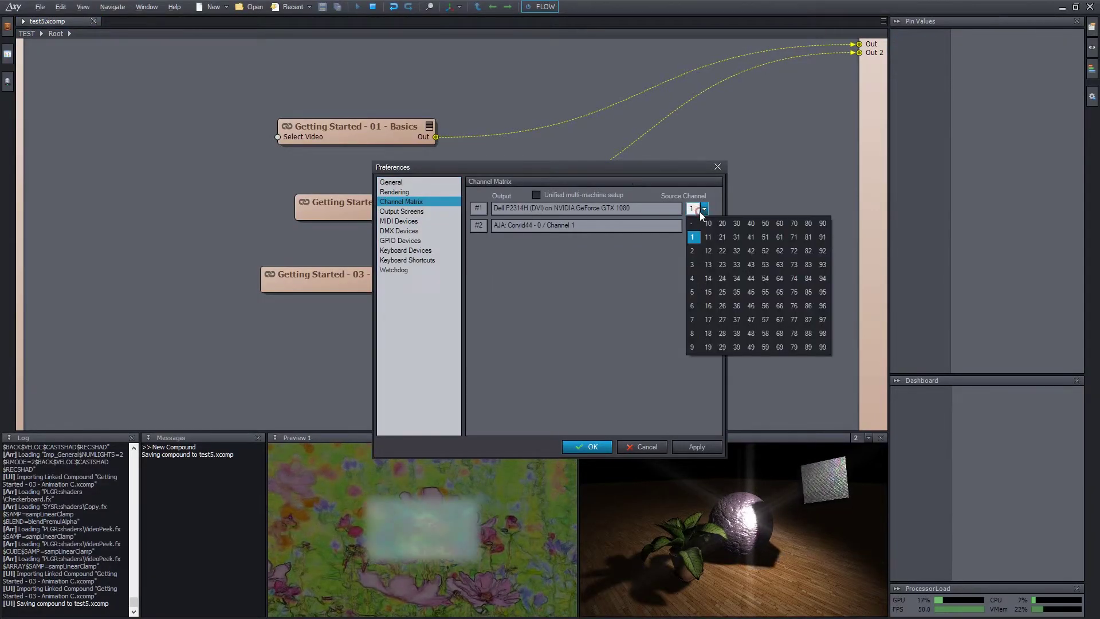
pyautogui.click(753, 266)
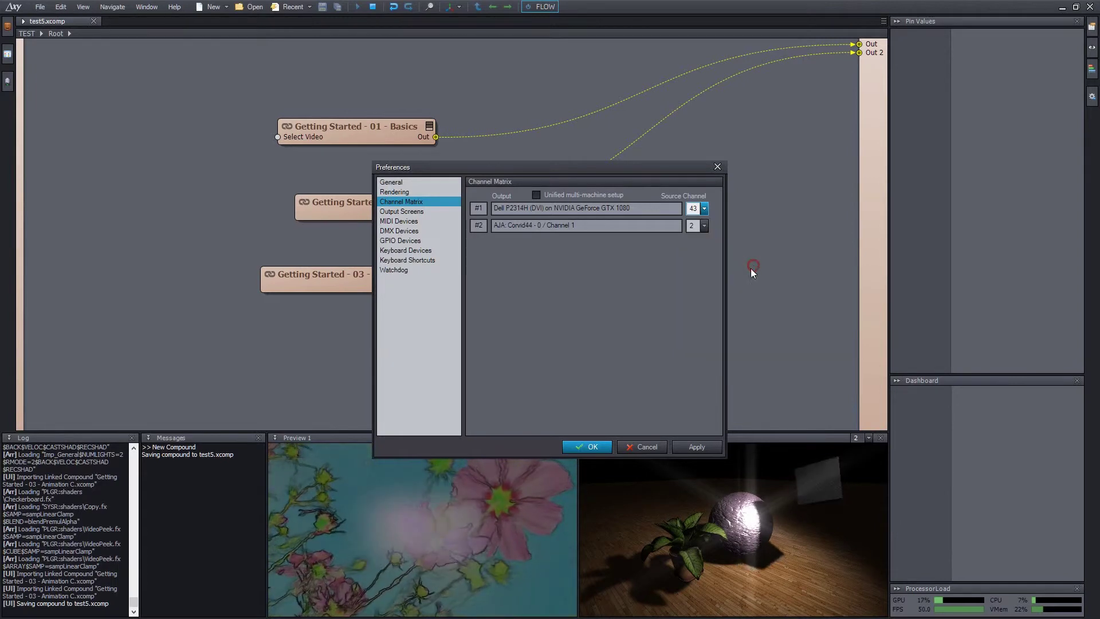
pyautogui.click(599, 447)
pyautogui.hotkey('alt', 'Tab')
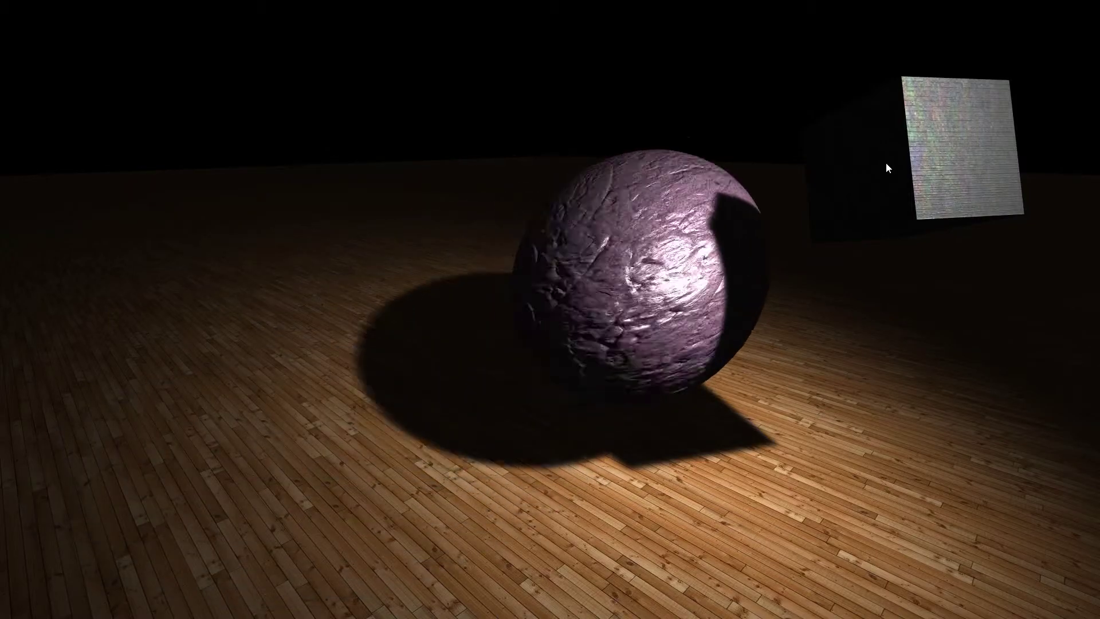
pyautogui.hotkey('alt', 'Tab')
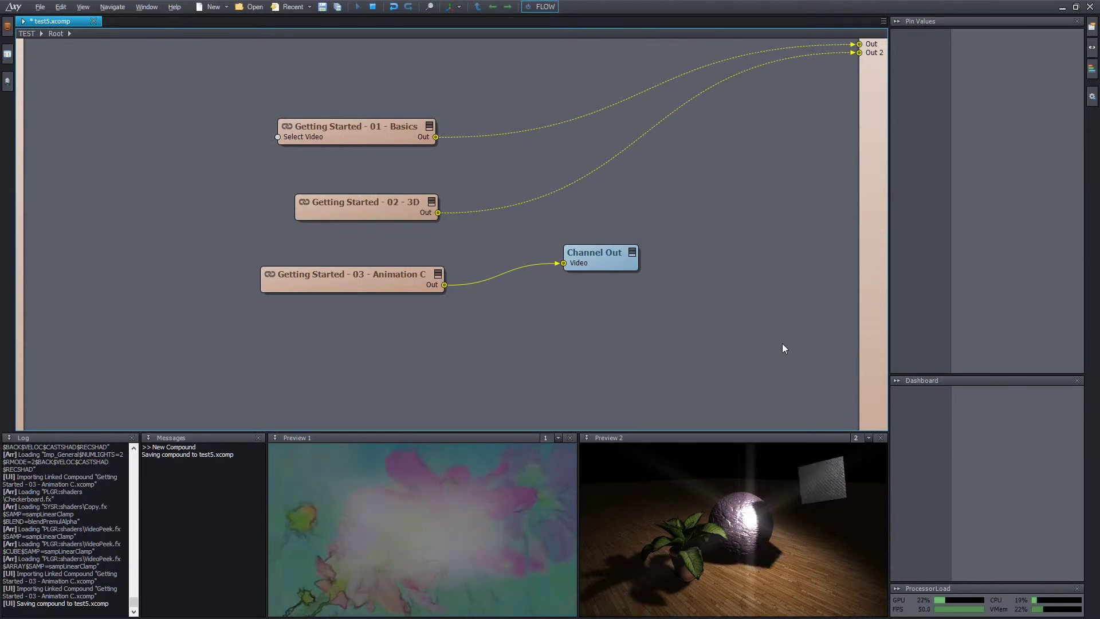
# - Insert a Video Out module beside the 3D node and remove both output pins from the root compound
pyautogui.press('Insert')
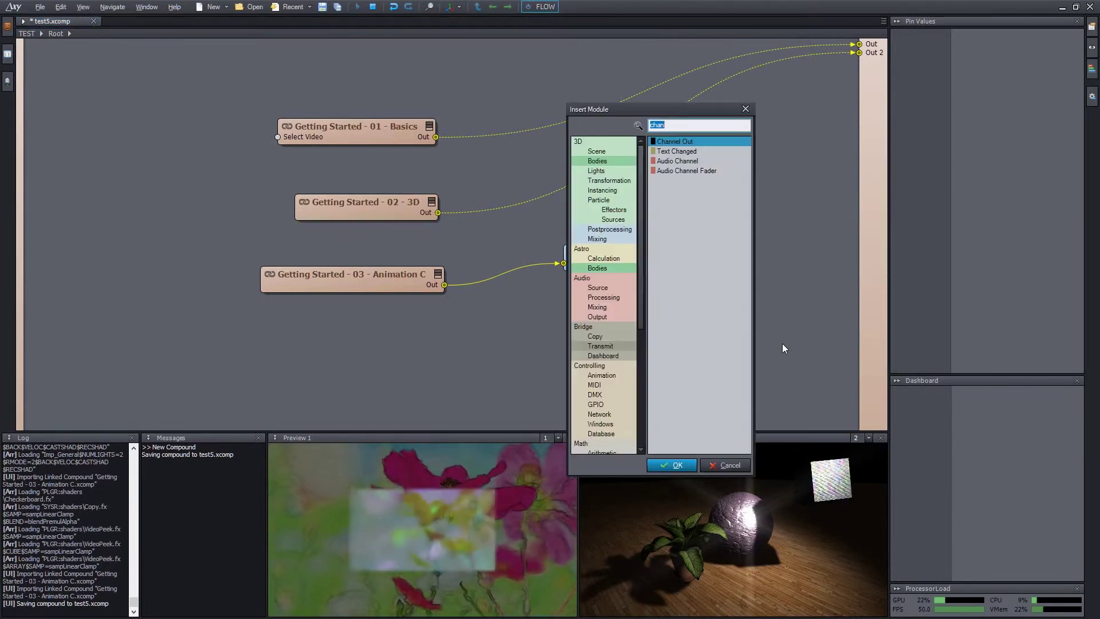
pyautogui.write('deo')
pyautogui.press('Return')
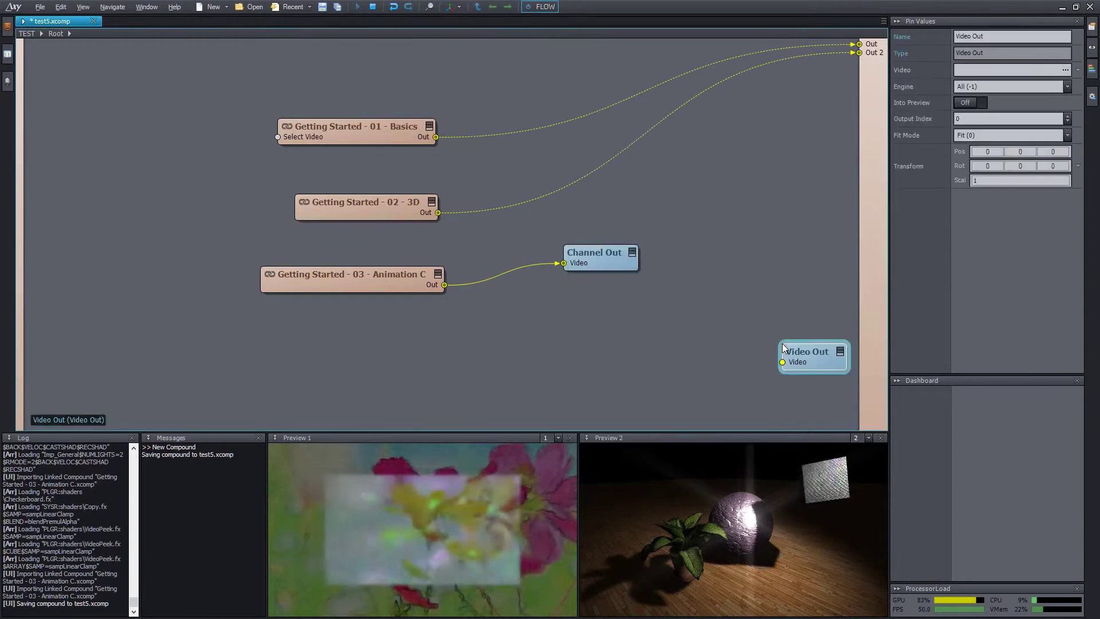
pyautogui.moveTo(802, 353); pyautogui.dragTo(618, 207)
pyautogui.rightClick(876, 47)
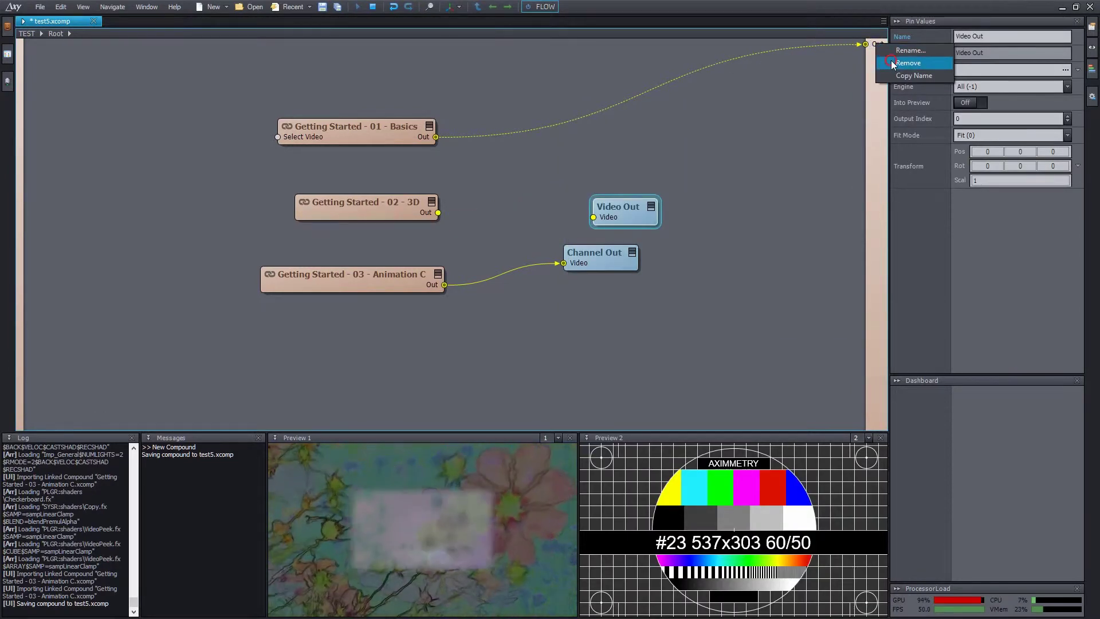
pyautogui.click(892, 60)
# - Connect the Getting Started - 02 - 3D output to the Video Out module and set its output index to 1
pyautogui.moveTo(628, 217); pyautogui.dragTo(569, 190)
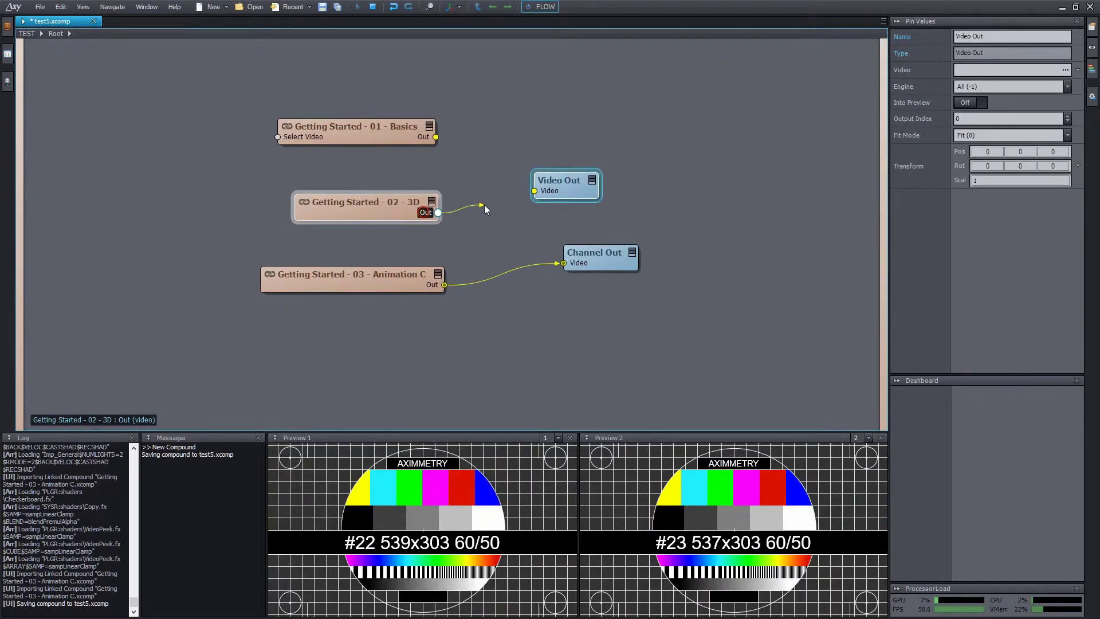
pyautogui.moveTo(485, 208); pyautogui.dragTo(564, 195)
pyautogui.click(983, 120)
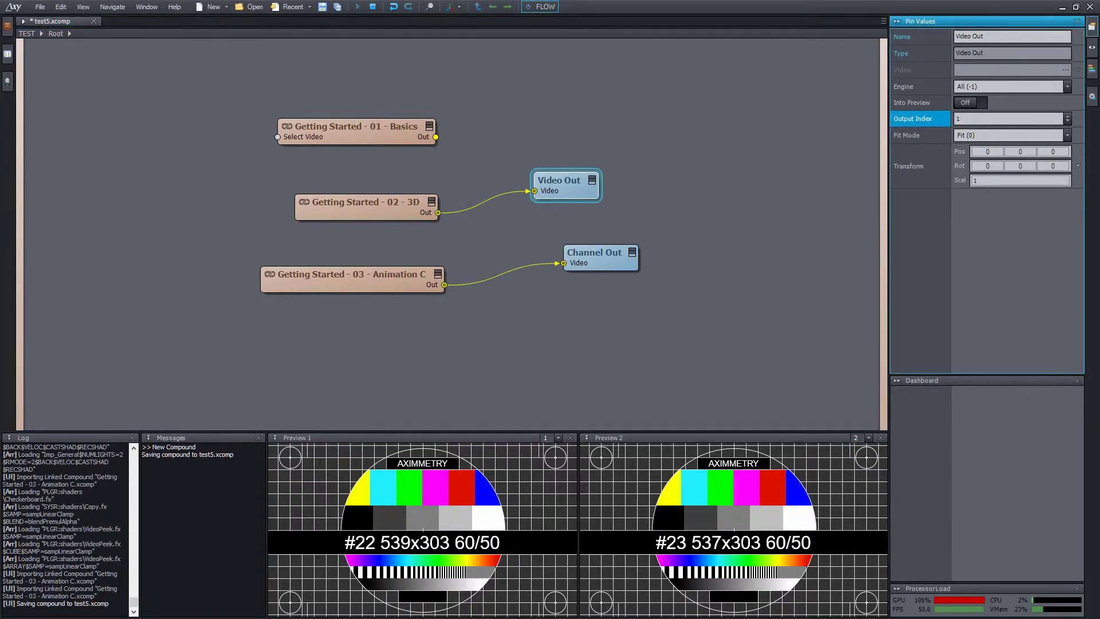
# - View the 3D scene on the full-screen output and return to the compound editor
pyautogui.hotkey('alt', 'Tab')
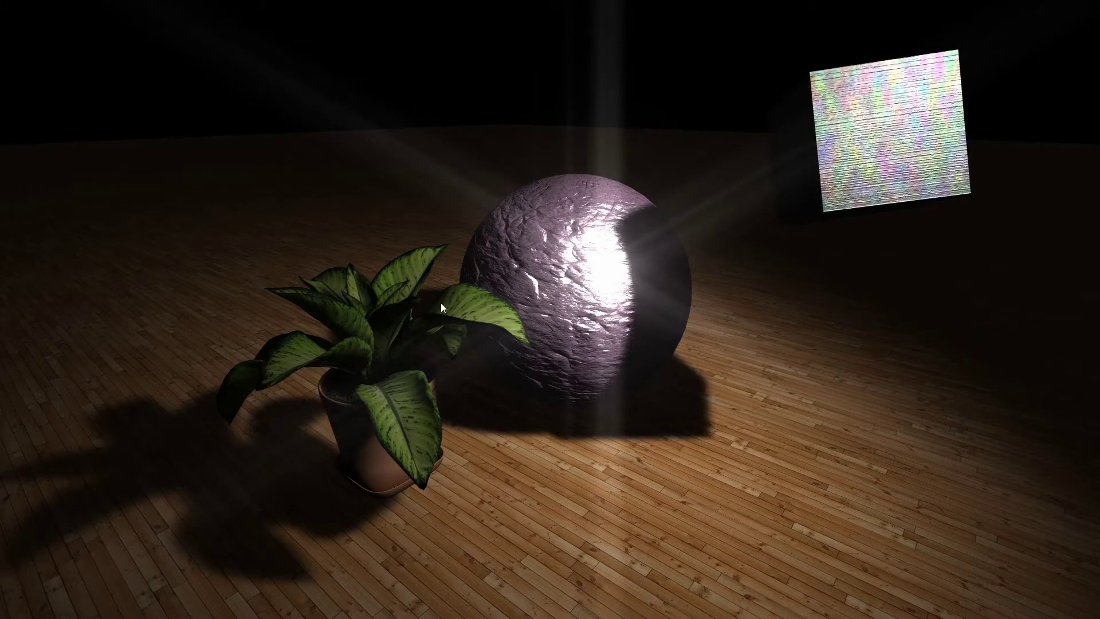
pyautogui.hotkey('alt', 'Tab')
pyautogui.hotkey('alt', 'Tab')
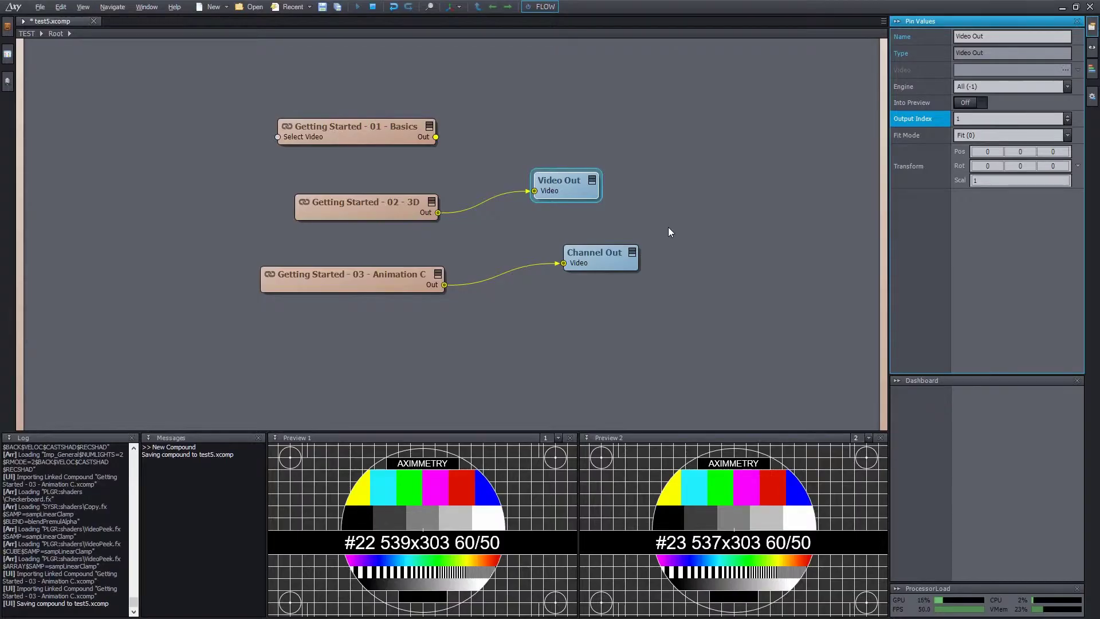
# - Set the Video Out module's engine to Remote #3, keeping output index 1
pyautogui.click(591, 198)
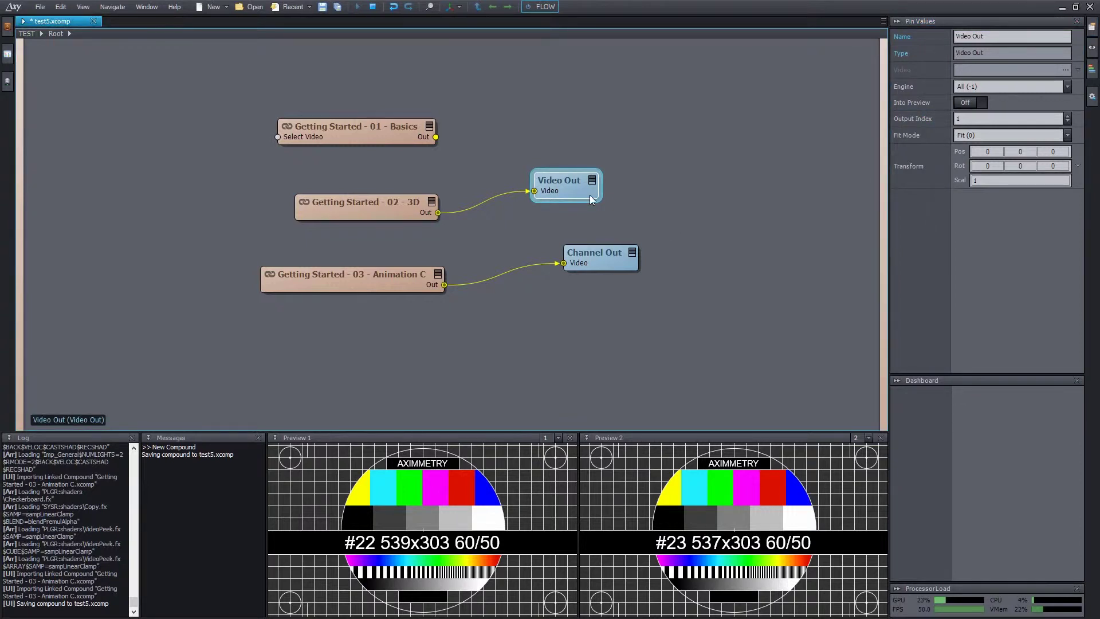
pyautogui.click(995, 87)
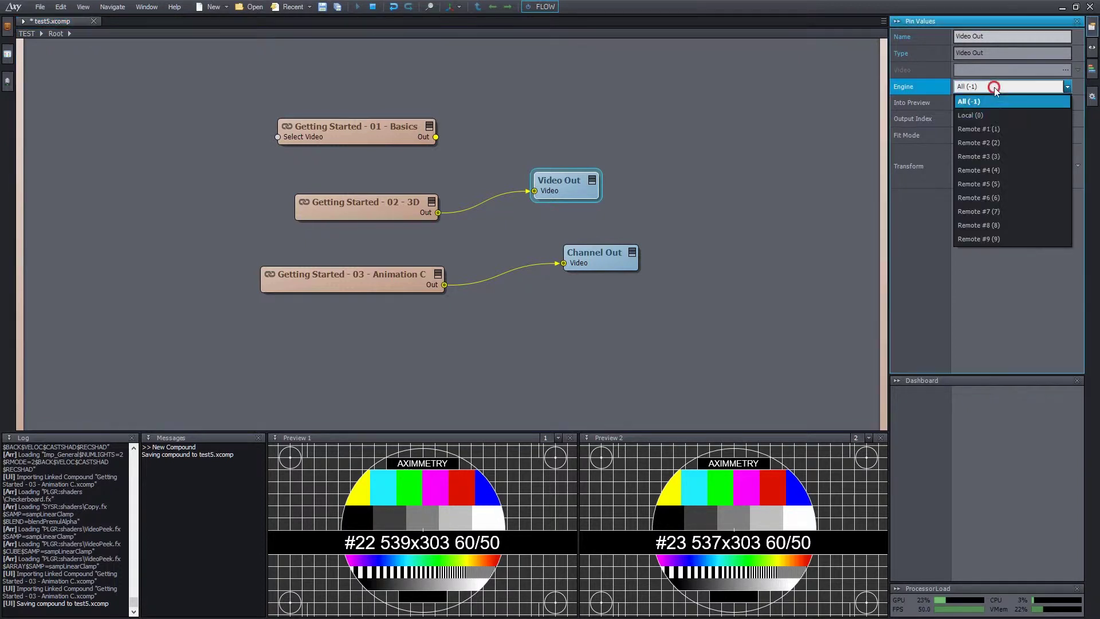
pyautogui.click(1003, 157)
pyautogui.click(993, 119)
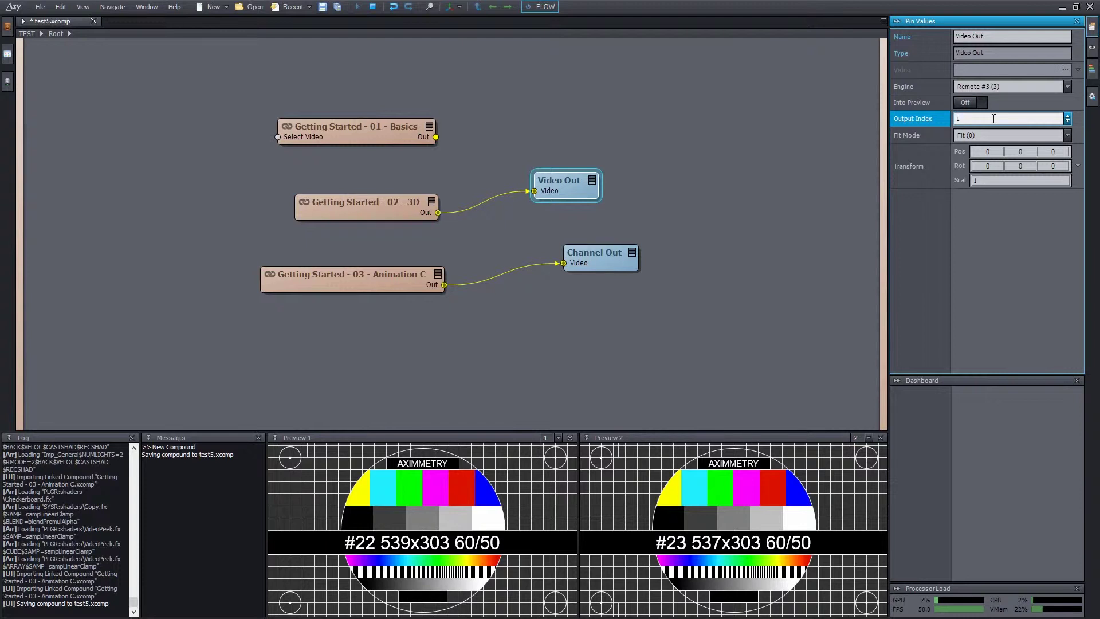
# - Delete the Video Out module, expose the 01 - Basics and 02 - 3D outputs as root output pins, and save the compound
pyautogui.click(577, 193)
pyautogui.press('Delete')
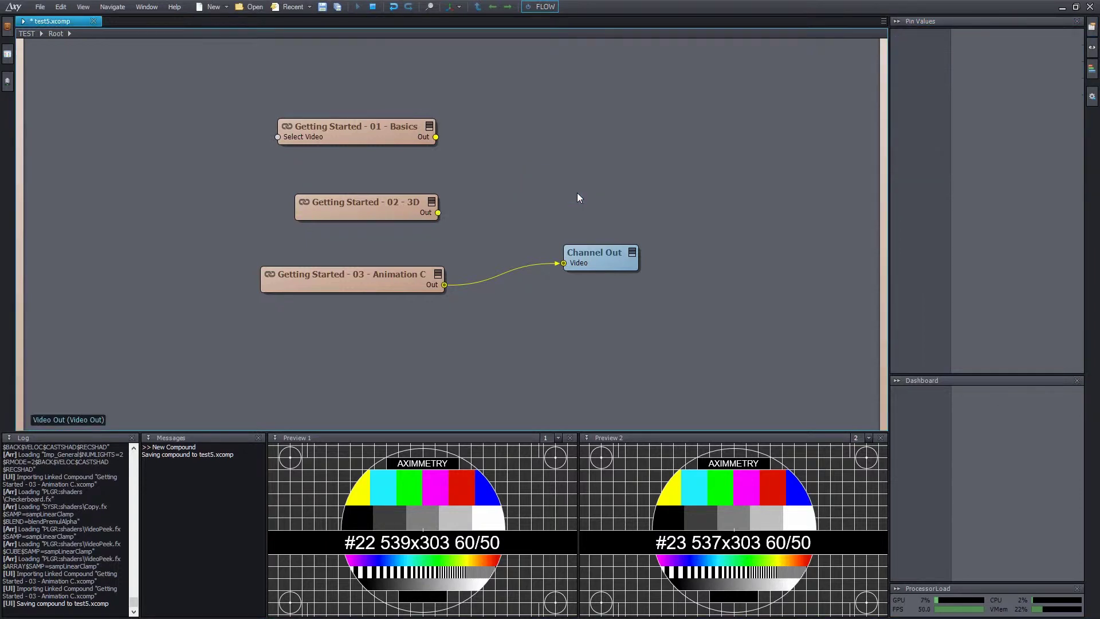
pyautogui.moveTo(439, 147); pyautogui.dragTo(1000, 6)
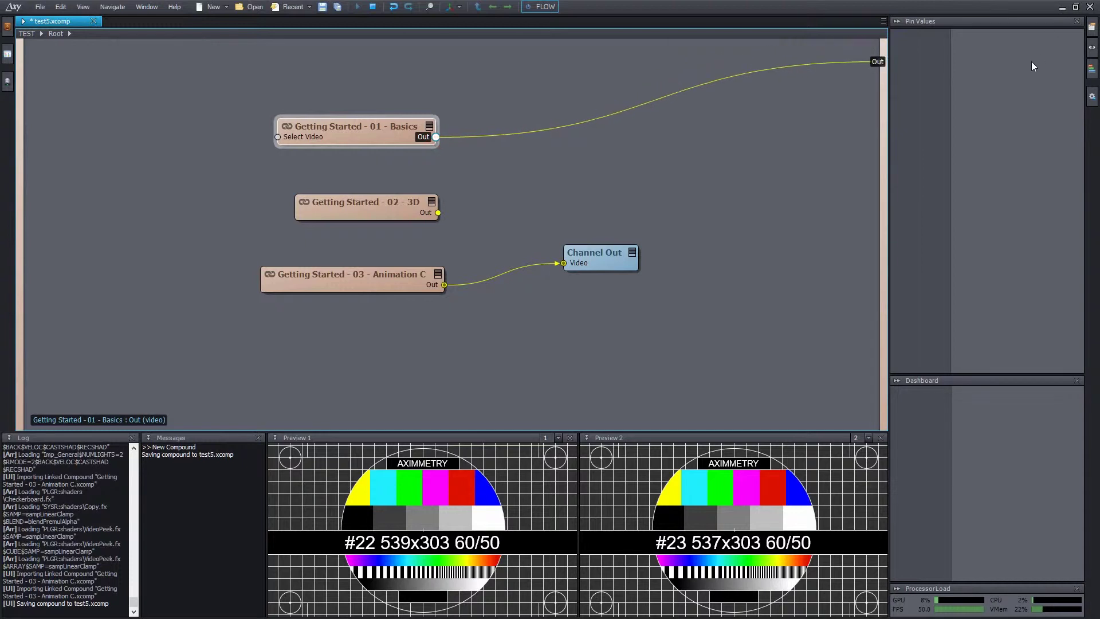
pyautogui.moveTo(438, 212); pyautogui.dragTo(981, 75)
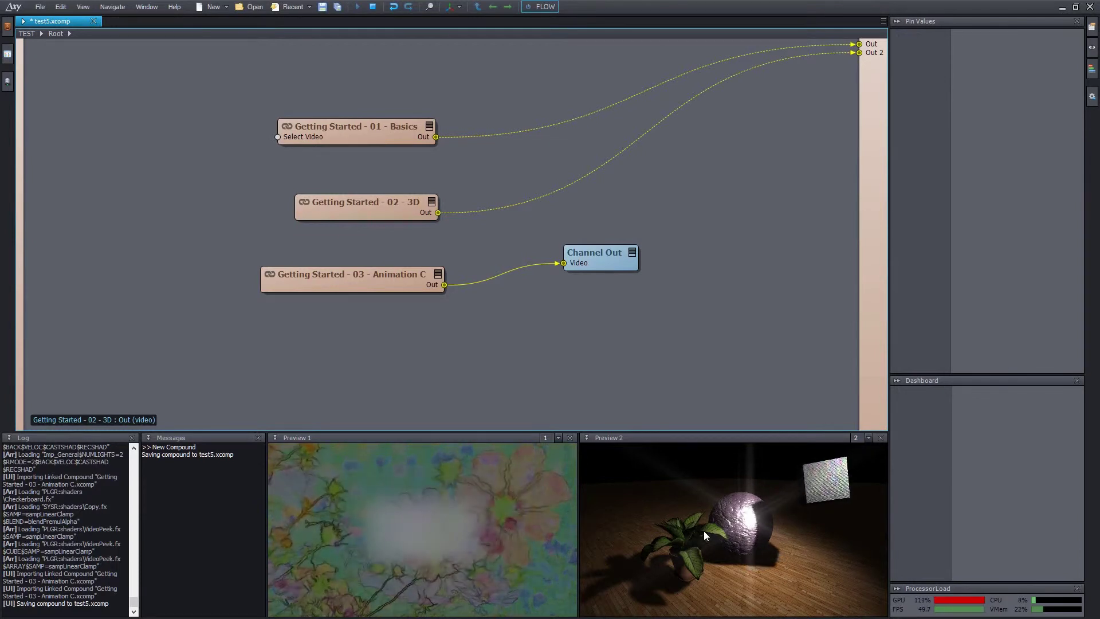
pyautogui.hotkey('ctrl', 's')
# - Check the list of available previews and show Preview 3 and Preview 4
pyautogui.click(83, 7)
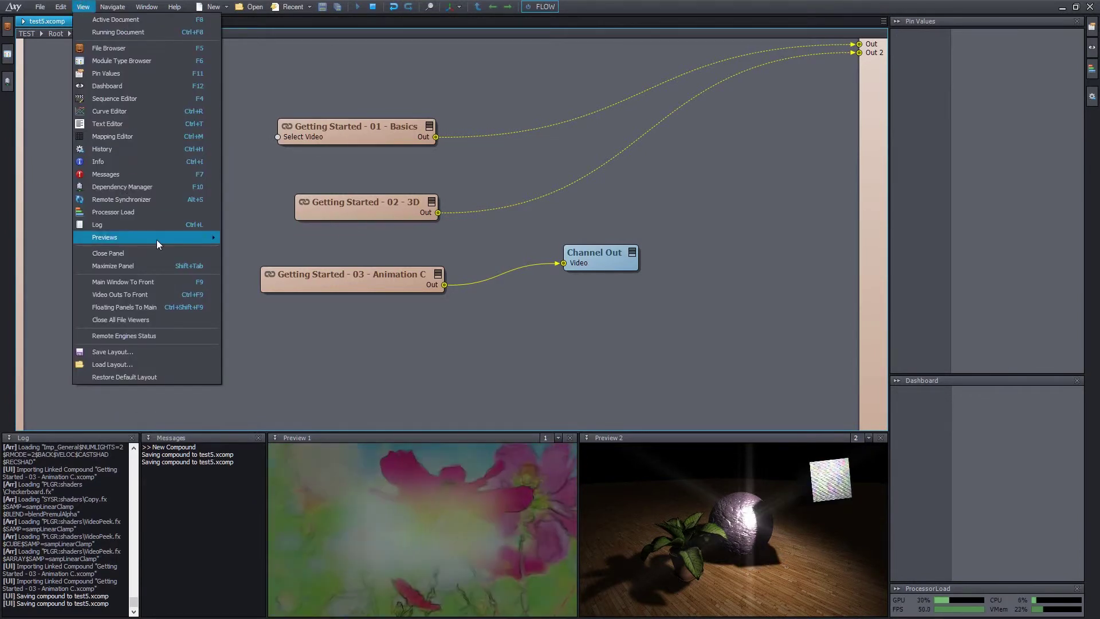
pyautogui.moveTo(157, 240)
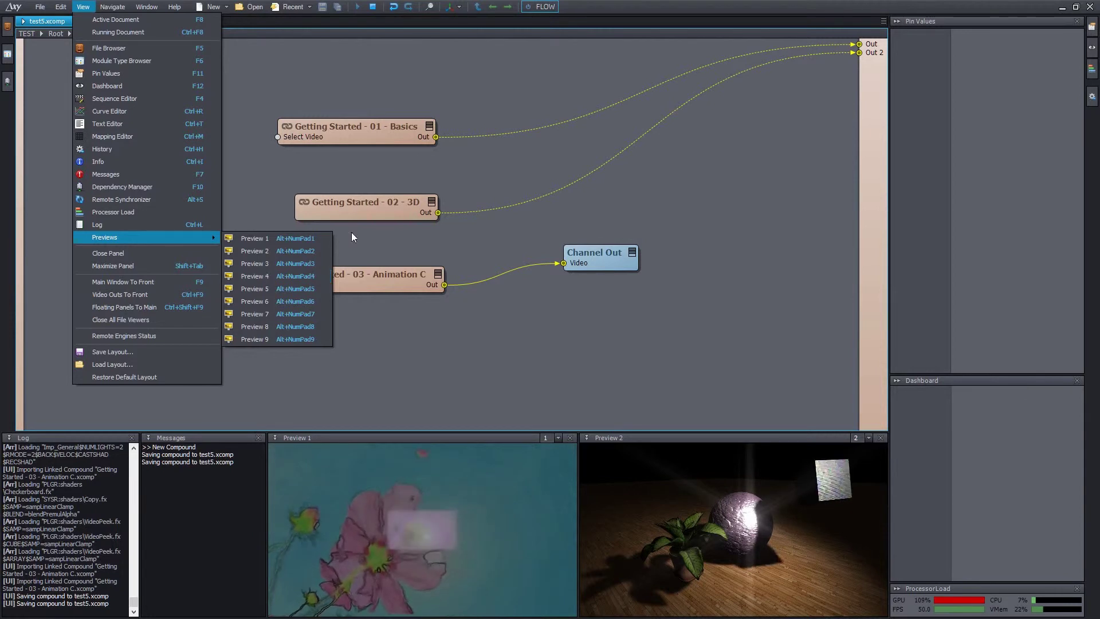
pyautogui.click(489, 99)
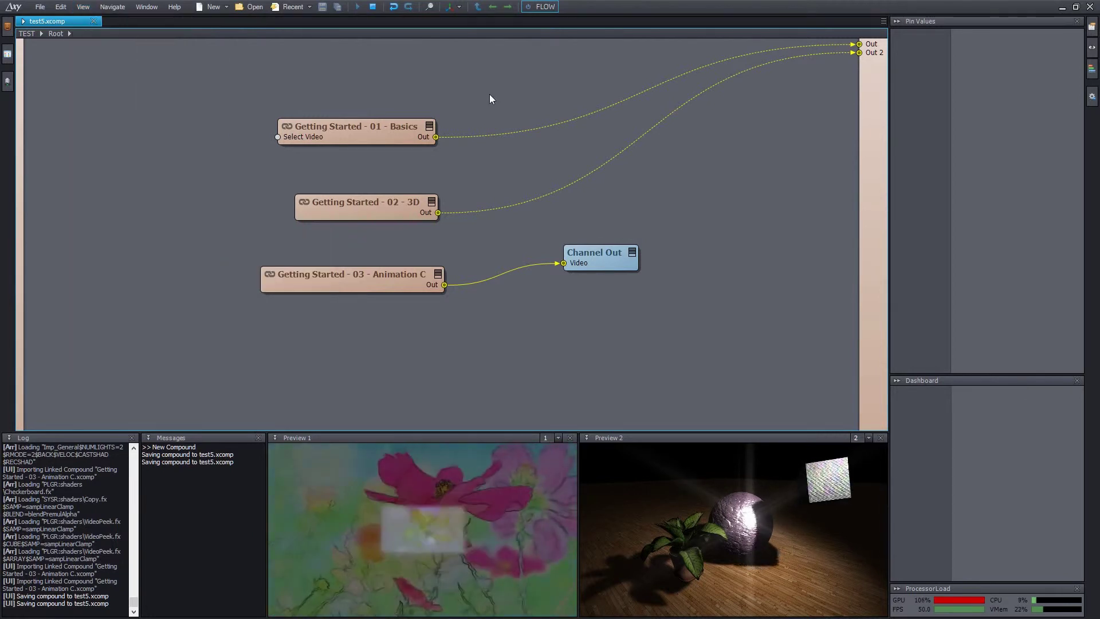
pyautogui.hotkey('ctrl', '3')
pyautogui.hotkey('ctrl', '4')
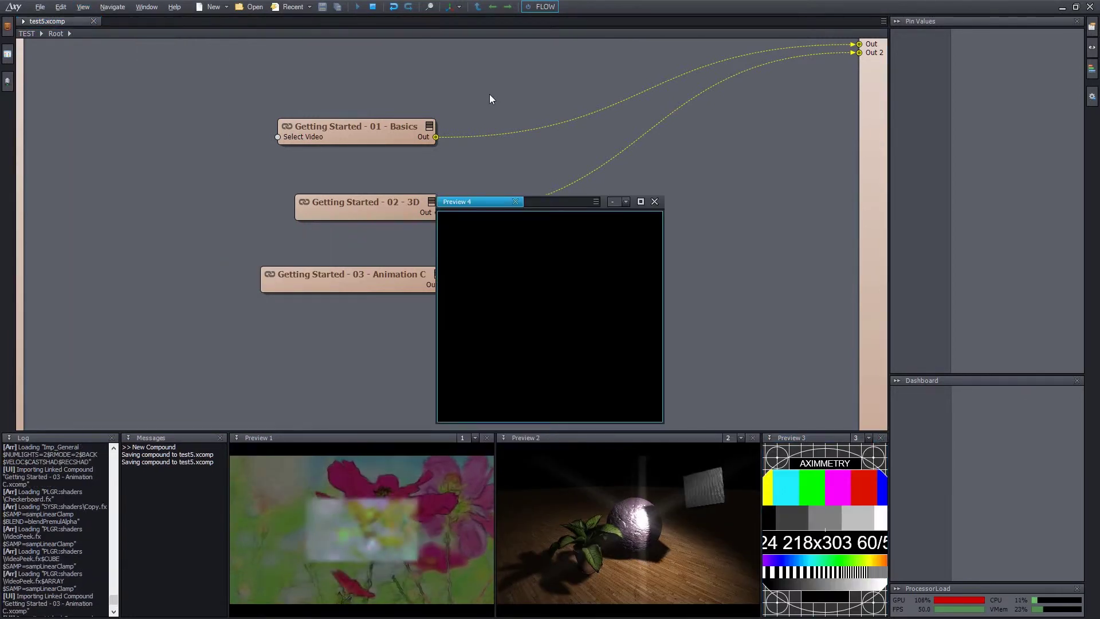
# - Dock Preview 3 between Pin Values and Dashboard, and move the floating Preview 4 clear of most of the modules
pyautogui.moveTo(559, 204); pyautogui.dragTo(250, 152)
pyautogui.moveTo(854, 439); pyautogui.dragTo(1016, 315)
pyautogui.moveTo(243, 153); pyautogui.dragTo(147, 164)
# - Set Preview 3 to channel 43 and Preview 4 to channel 2
pyautogui.click(1053, 291)
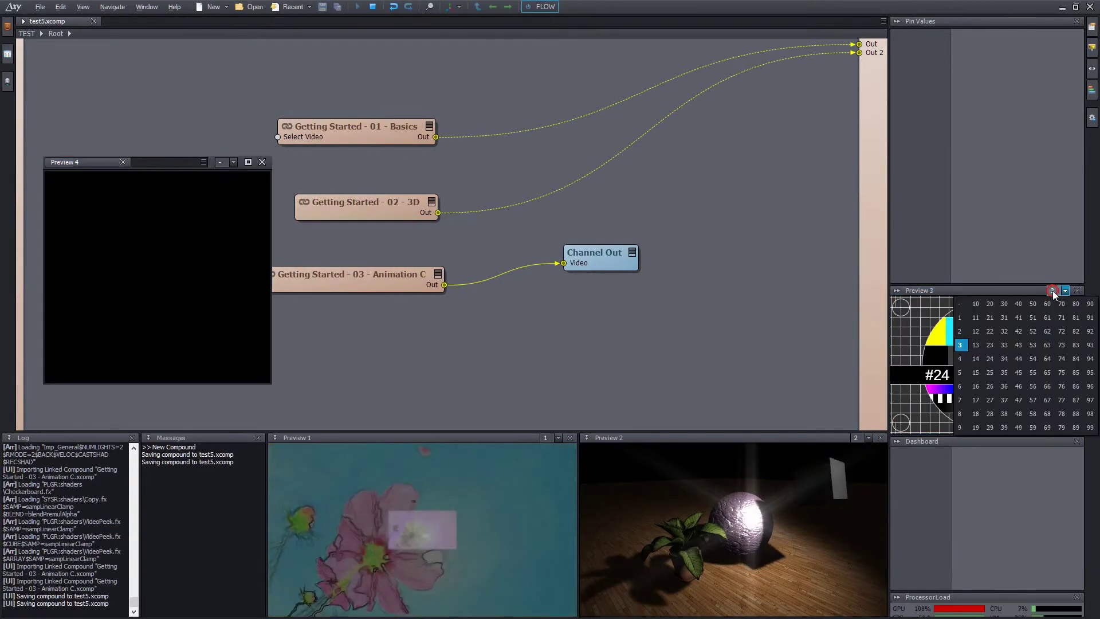
pyautogui.click(1019, 346)
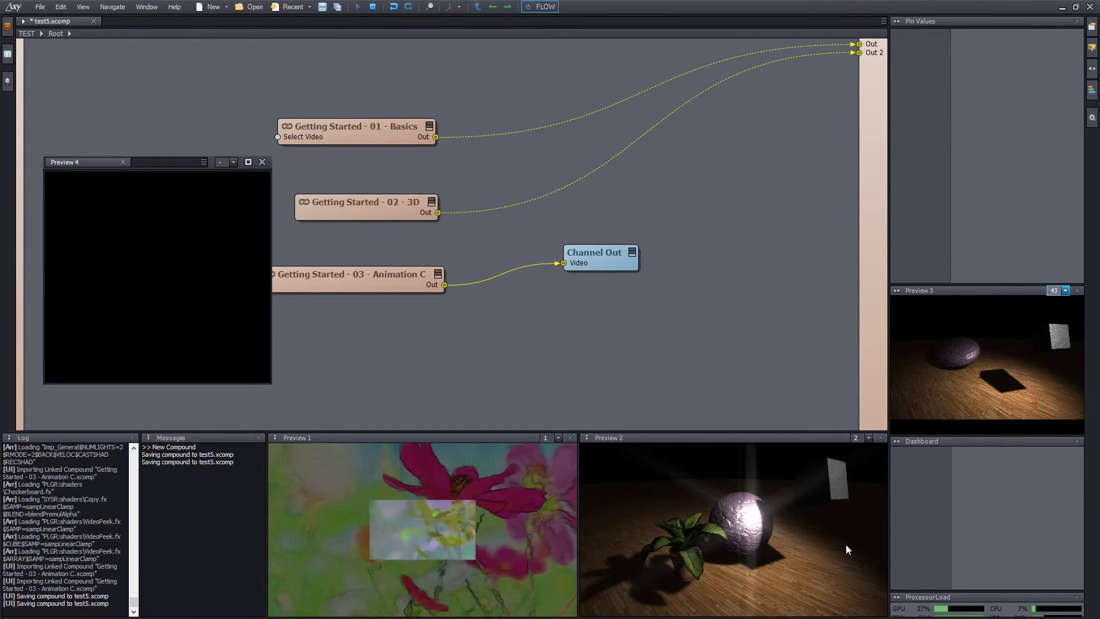
pyautogui.click(220, 162)
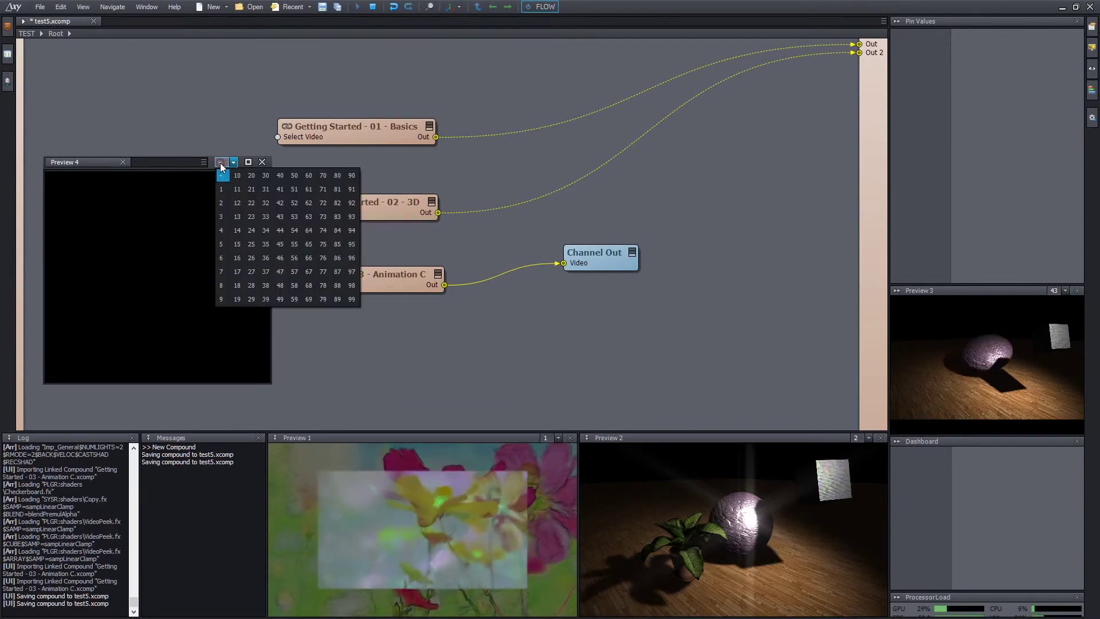
pyautogui.click(223, 203)
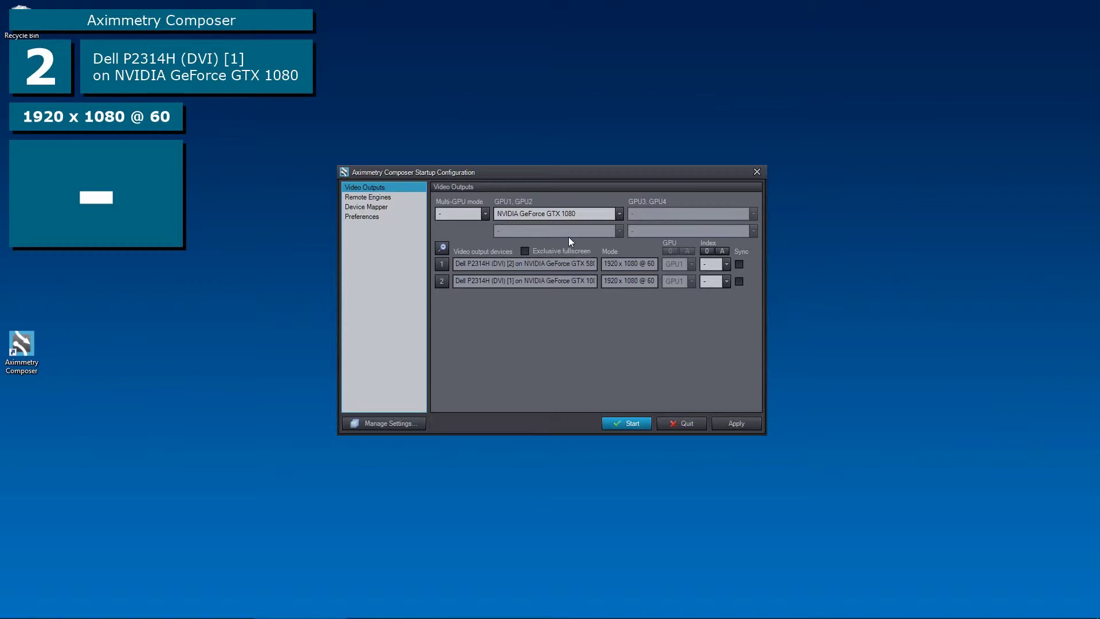
# - Examine the full names of both video output devices in the startup configuration to see which graphics card drives each
pyautogui.click(563, 263)
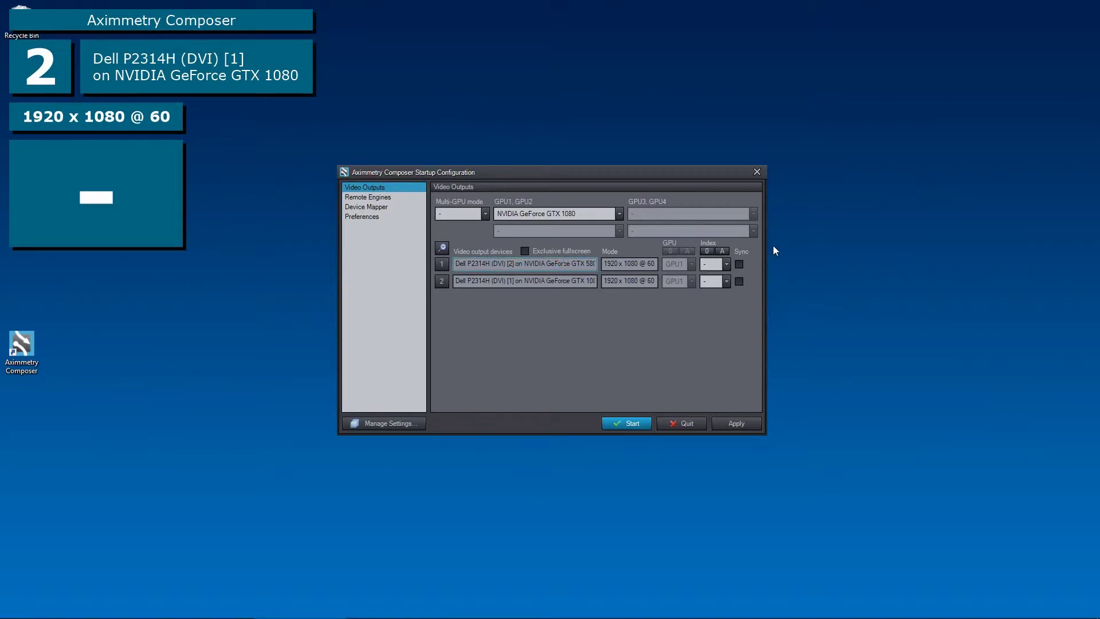
pyautogui.press('End')
pyautogui.click(590, 284)
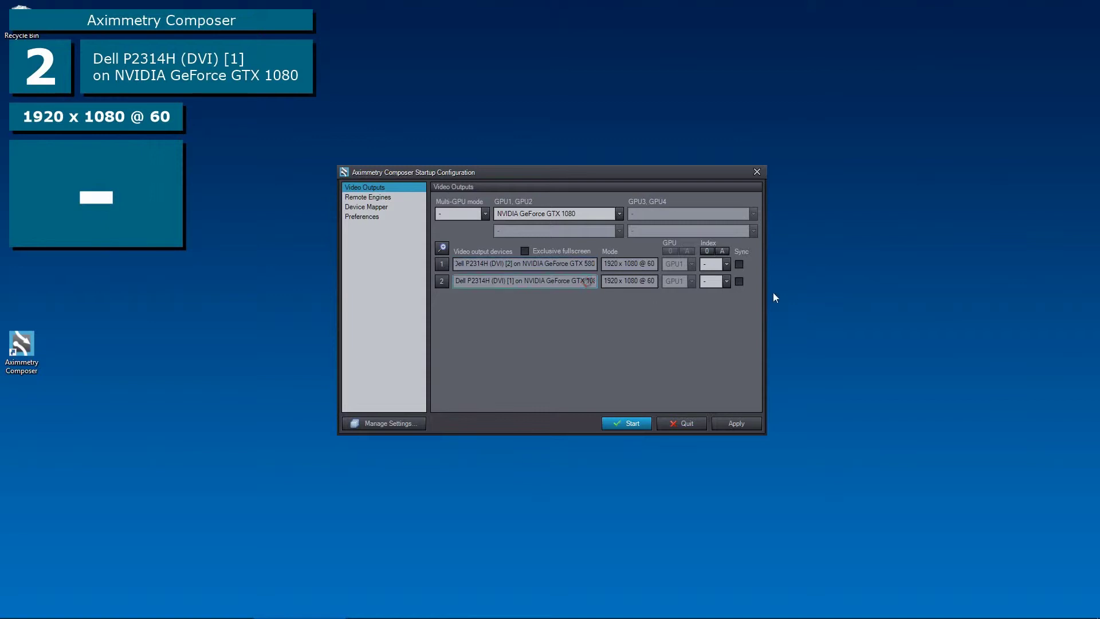
pyautogui.press('End')
pyautogui.moveTo(573, 175); pyautogui.dragTo(578, 174)
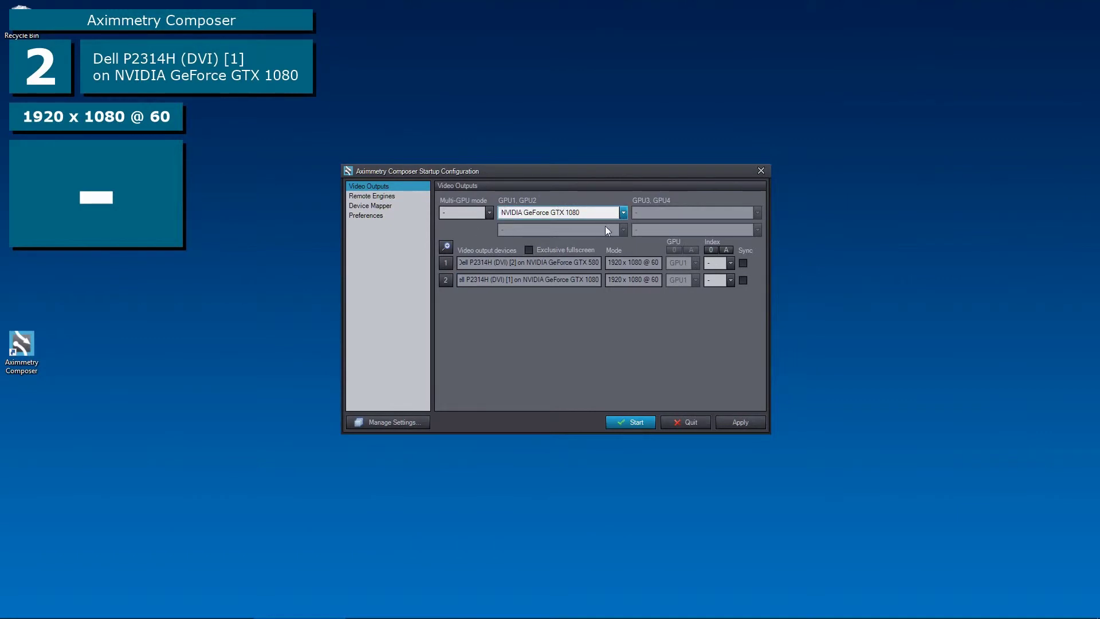
# - Choose NVIDIA GeForce GTX 1080 for rendering, and assign index #1 to the GTX 1080 monitor and #2 to the GTX 580 monitor
pyautogui.click(573, 212)
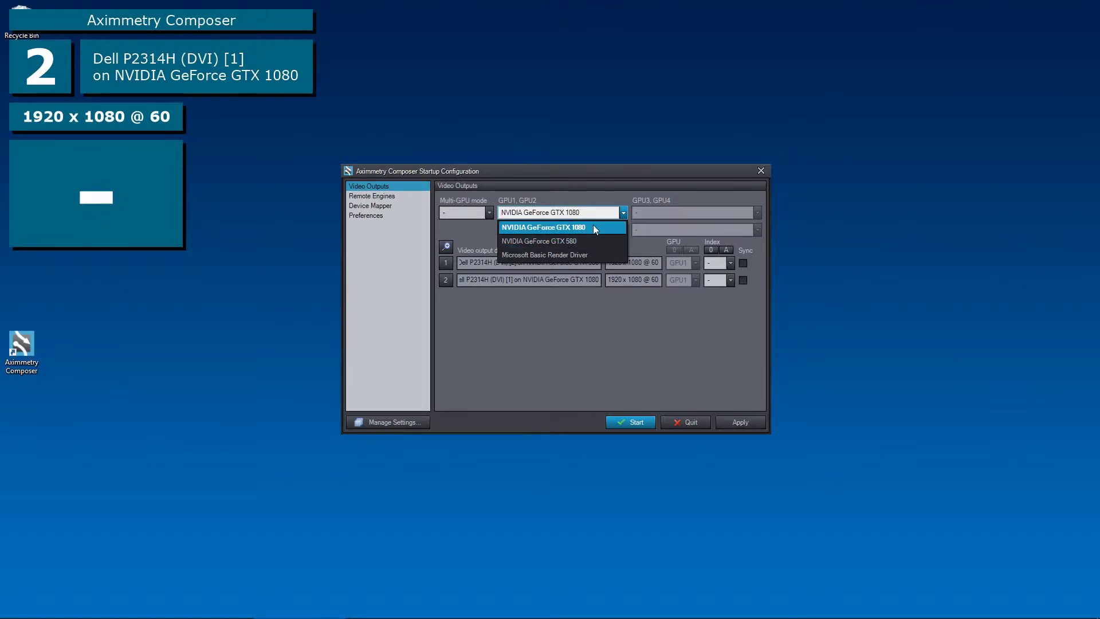
pyautogui.click(594, 228)
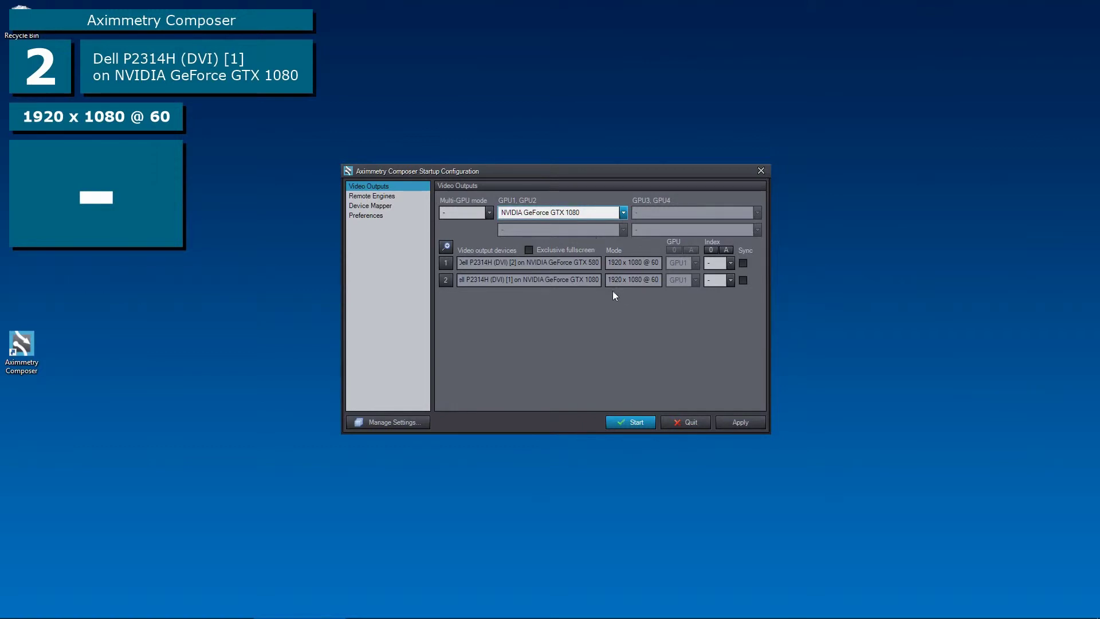
pyautogui.click(712, 281)
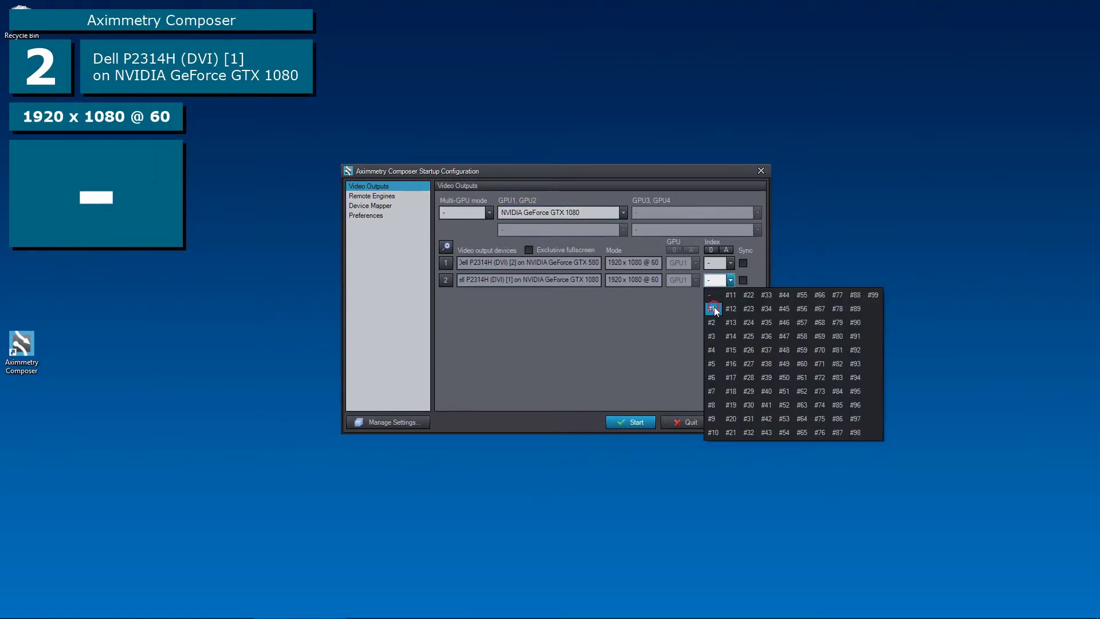
pyautogui.click(714, 306)
pyautogui.click(714, 264)
pyautogui.click(712, 306)
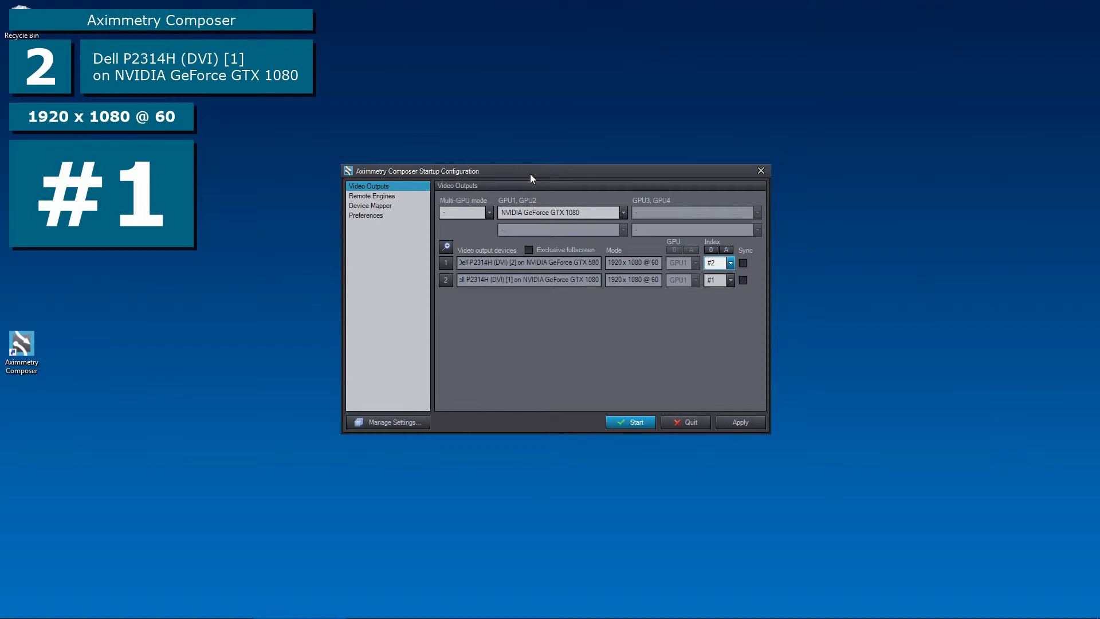
# - Set the multi-GPU mode to Independent and choose NVIDIA GeForce GTX 580 as GPU2
pyautogui.click(473, 212)
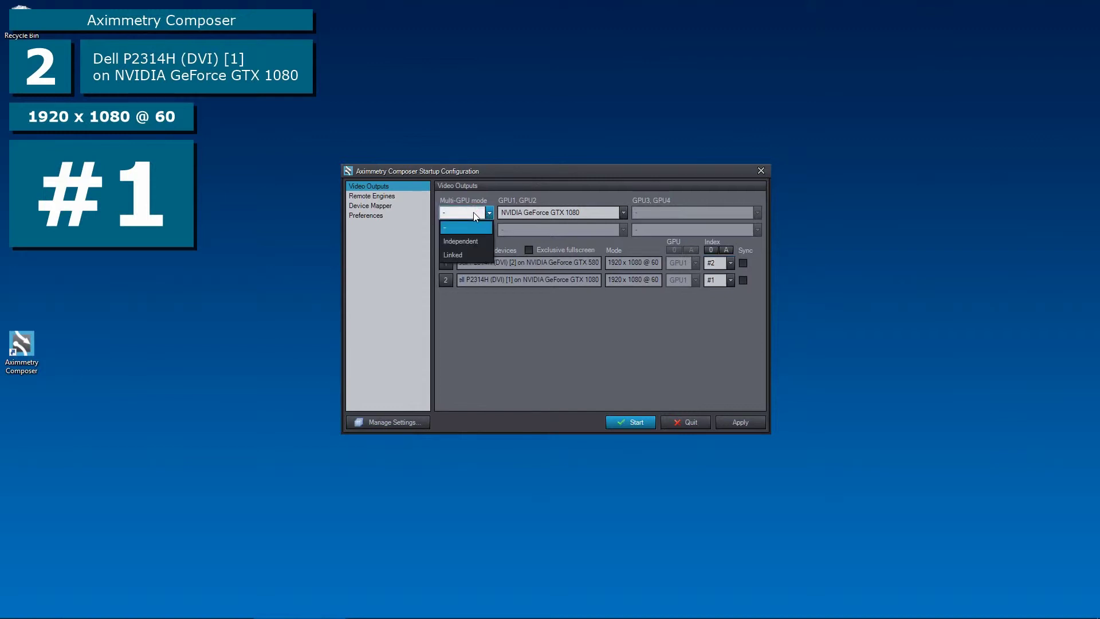
pyautogui.click(473, 241)
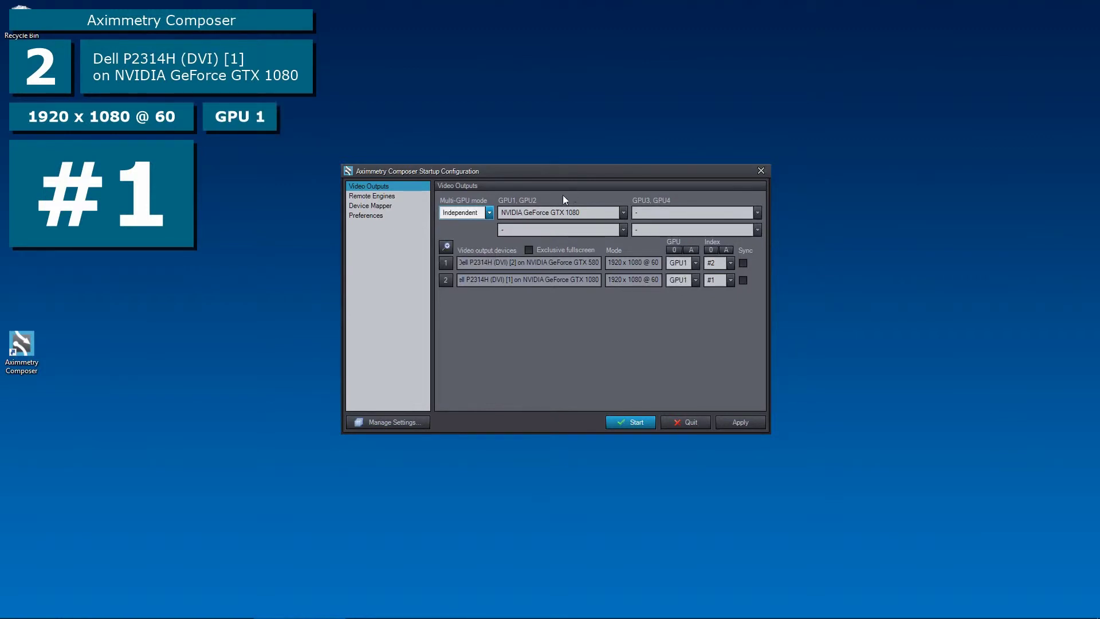
pyautogui.click(580, 229)
pyautogui.click(576, 272)
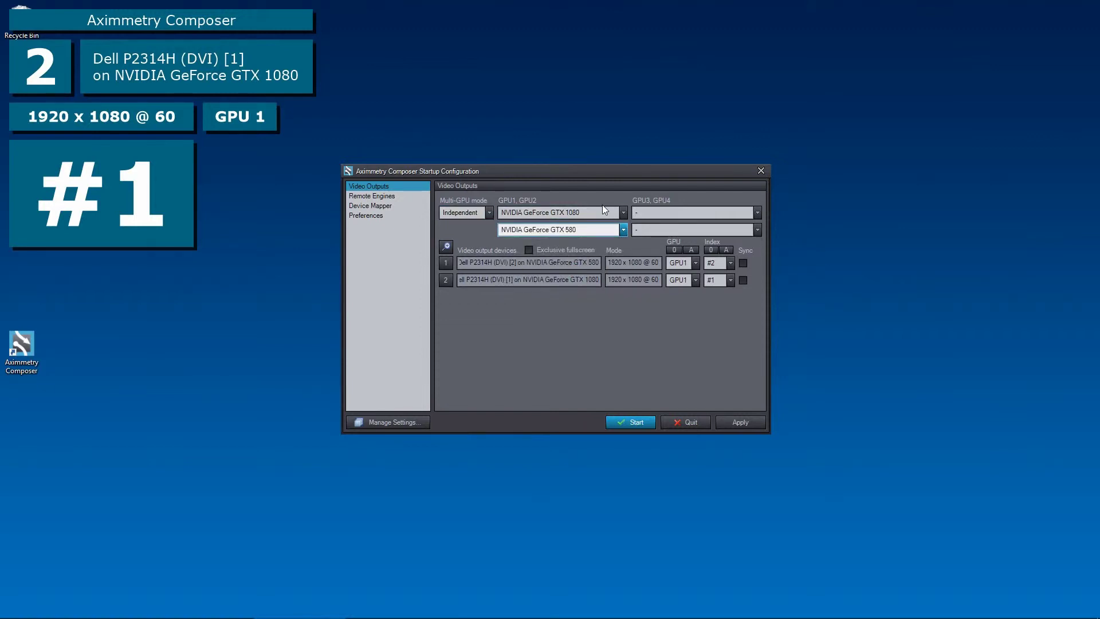
# - Review the GPU choices of both video outputs and assign them automatically, giving GPU2 to device 1 and GPU1 to device 2
pyautogui.click(695, 263)
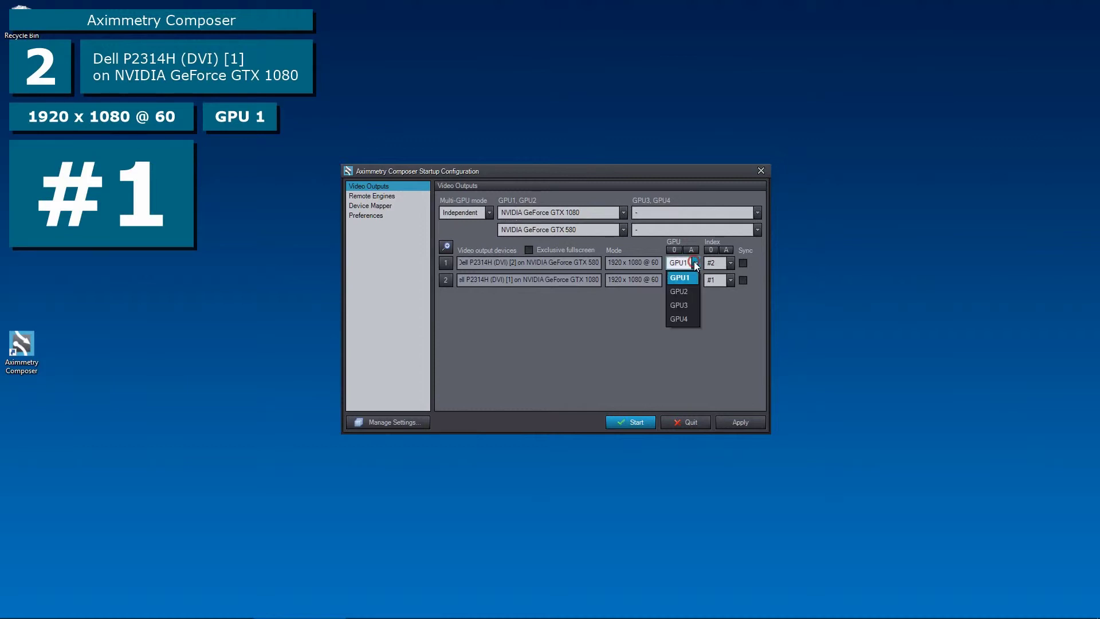
pyautogui.click(696, 264)
pyautogui.click(695, 279)
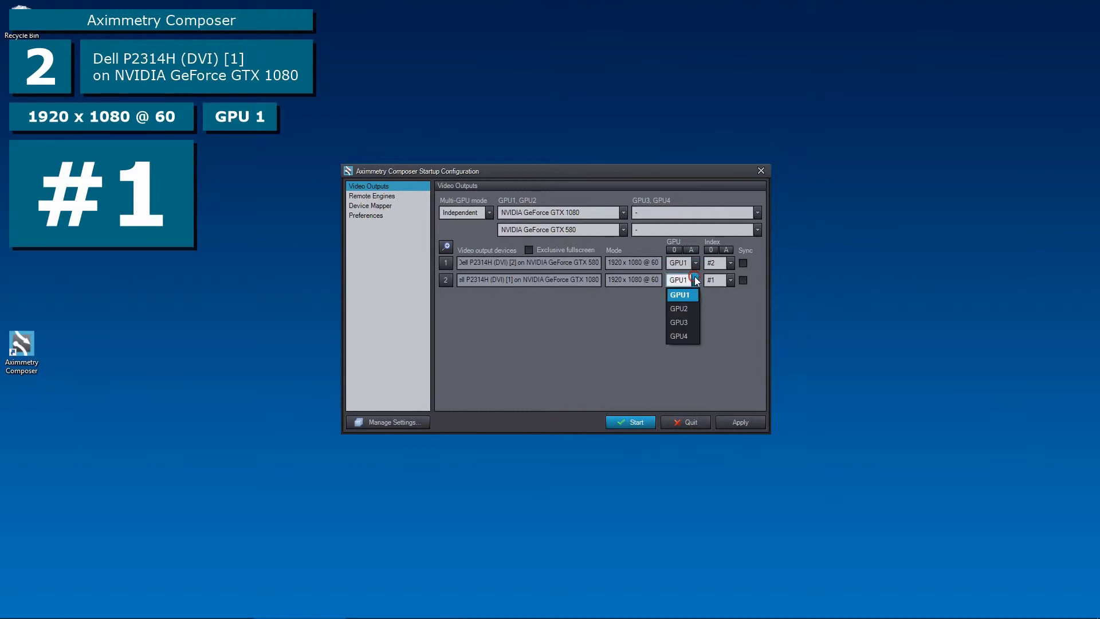
pyautogui.click(695, 280)
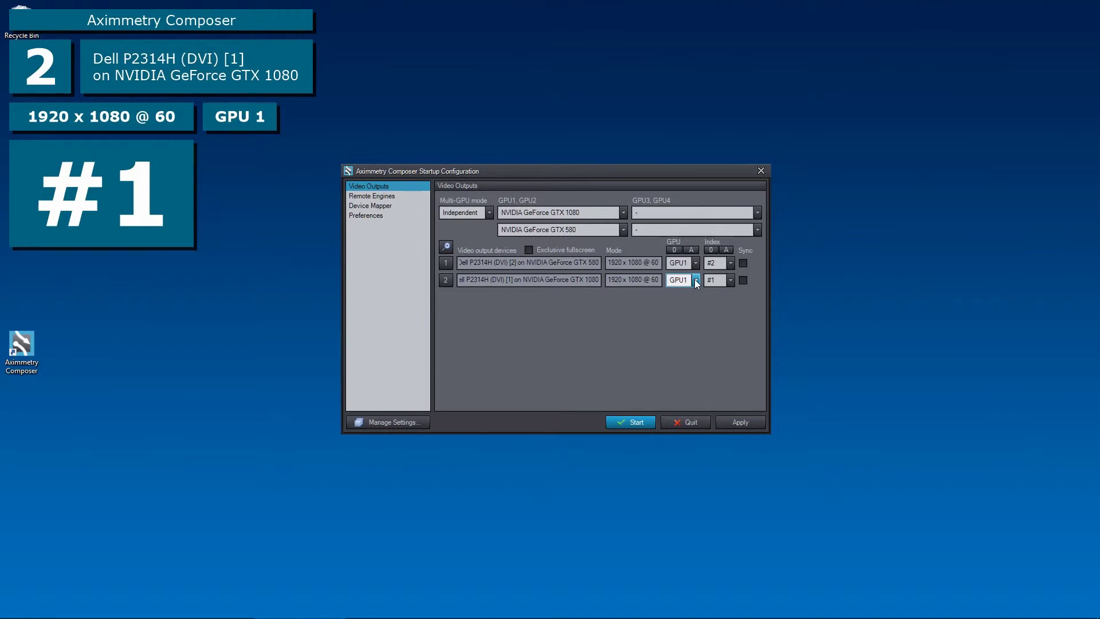
pyautogui.click(693, 250)
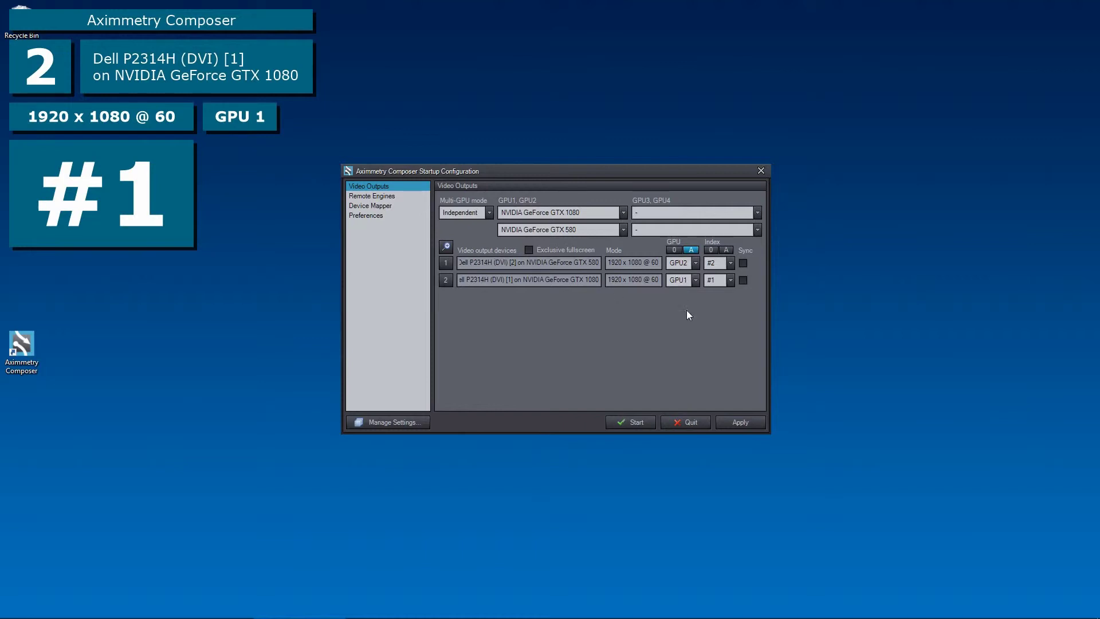
# - Start Composer with the new configuration and open the recent document test5.xcomp
pyautogui.moveTo(589, 174); pyautogui.dragTo(582, 184)
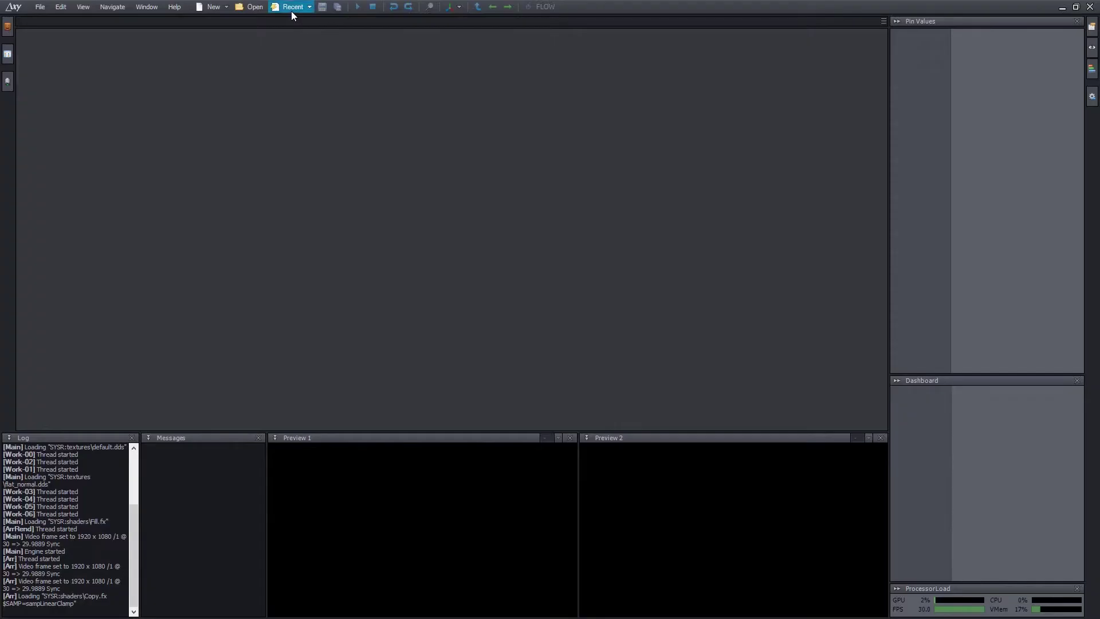
pyautogui.click(291, 8)
pyautogui.click(294, 21)
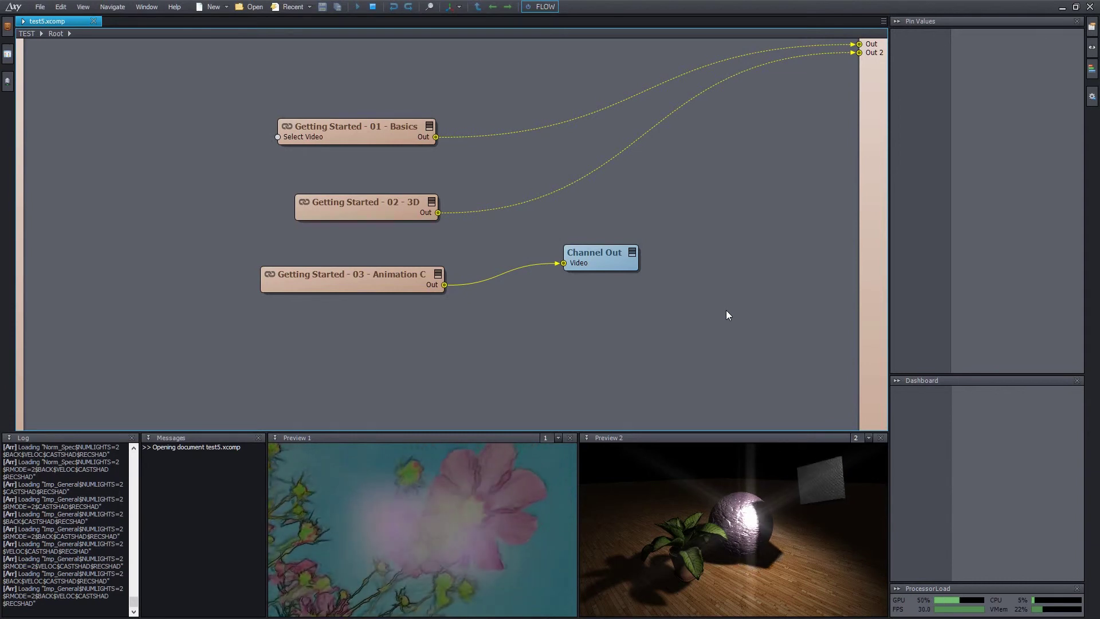
# - Inspect the Basics and 3D compounds, then clear the channel selection of Preview 1 and Preview 2
pyautogui.click(365, 126)
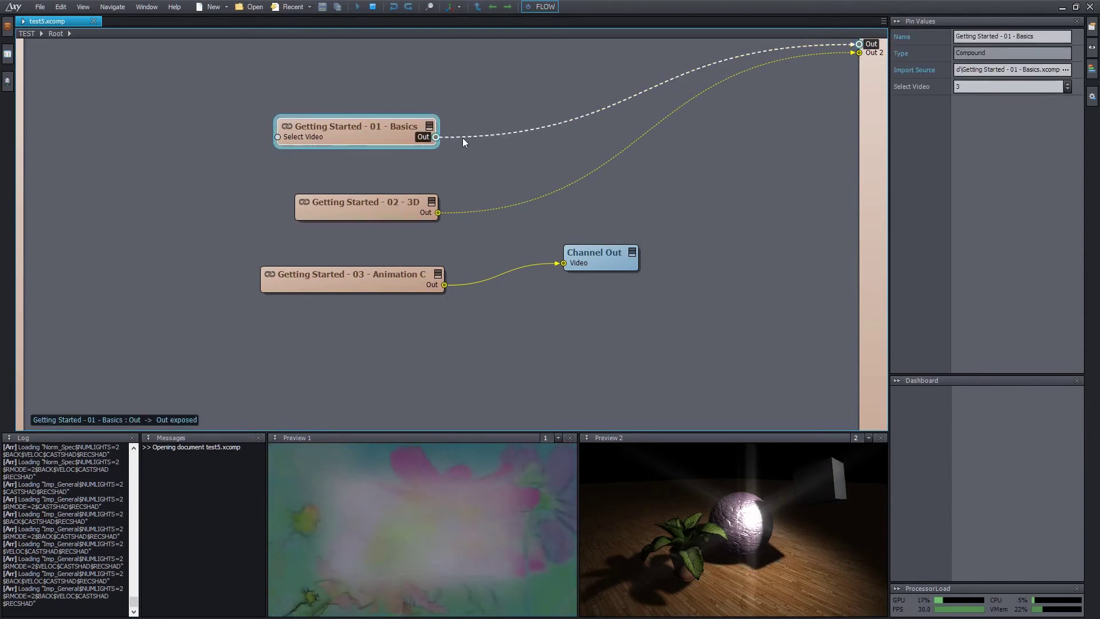
pyautogui.click(401, 207)
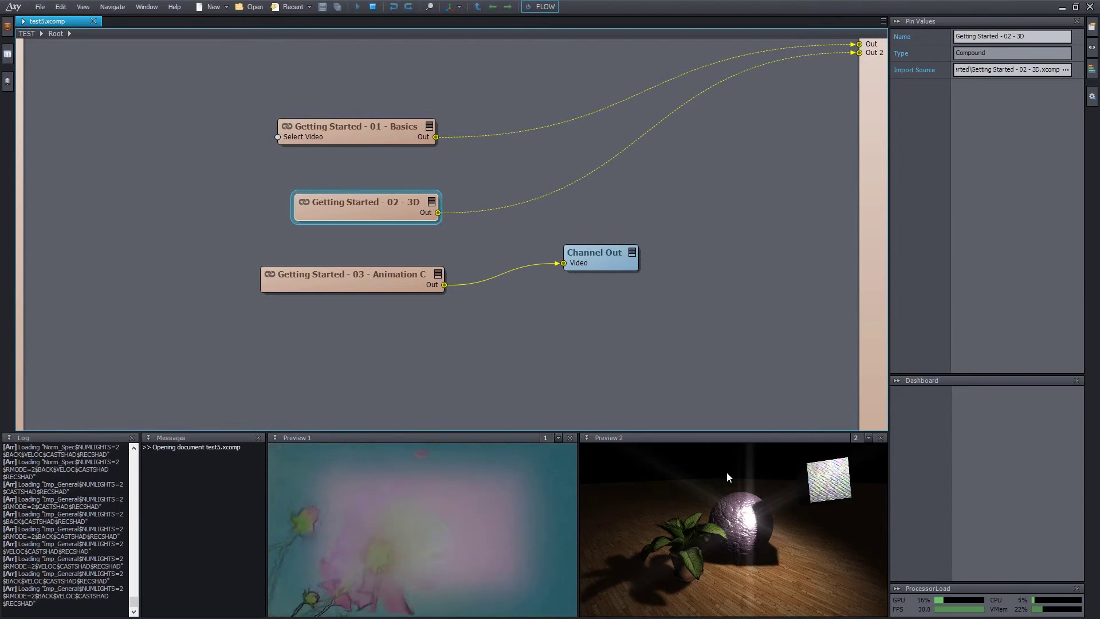
pyautogui.click(548, 439)
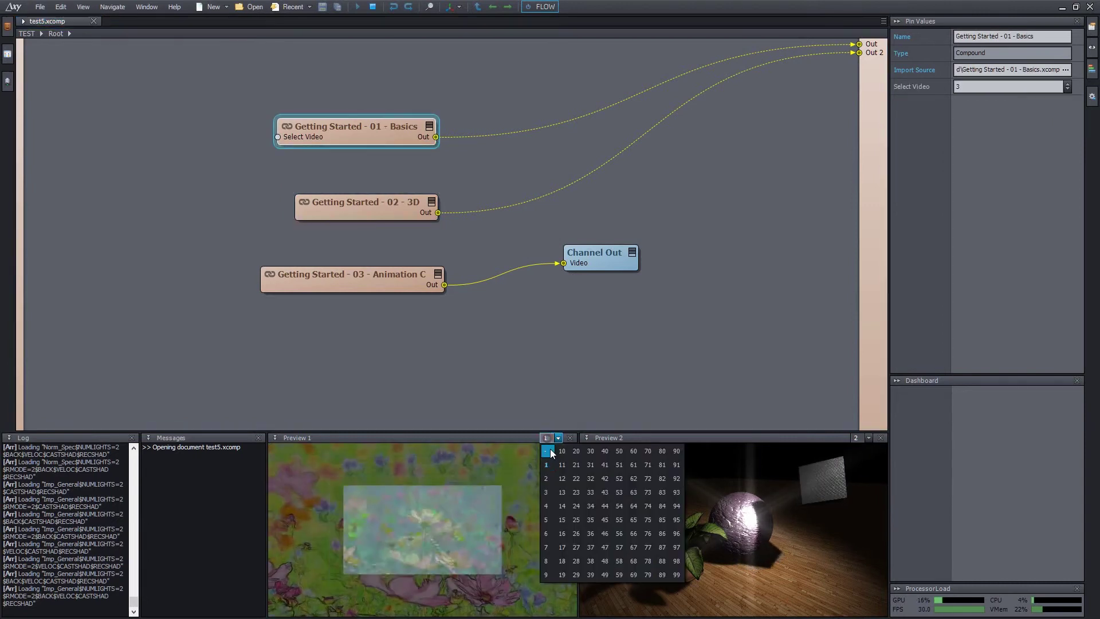
pyautogui.click(545, 453)
pyautogui.click(861, 439)
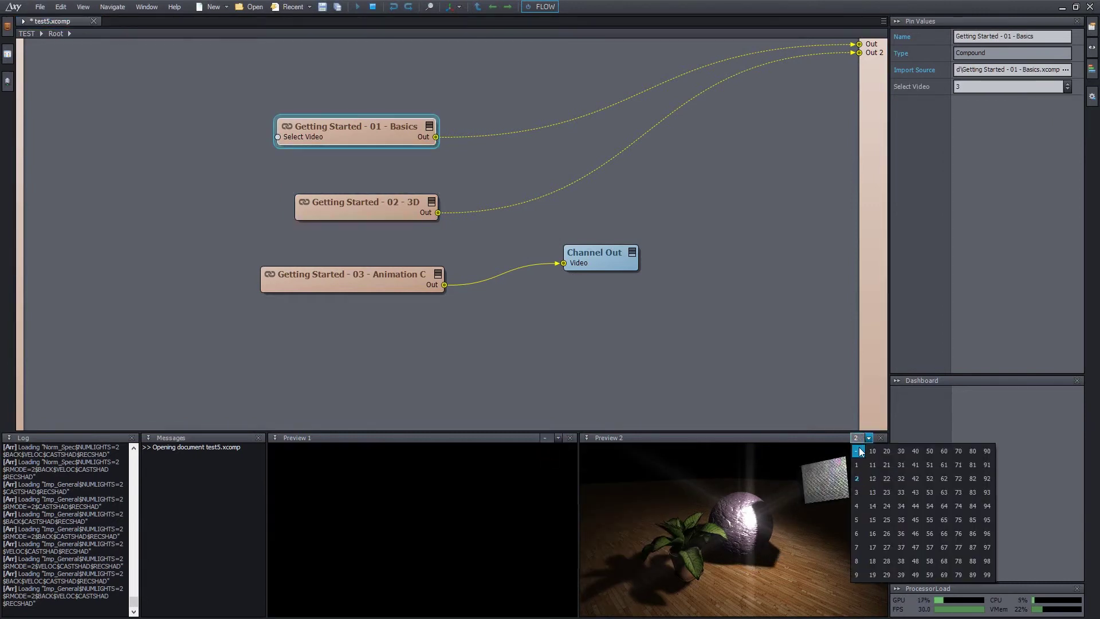
pyautogui.click(857, 453)
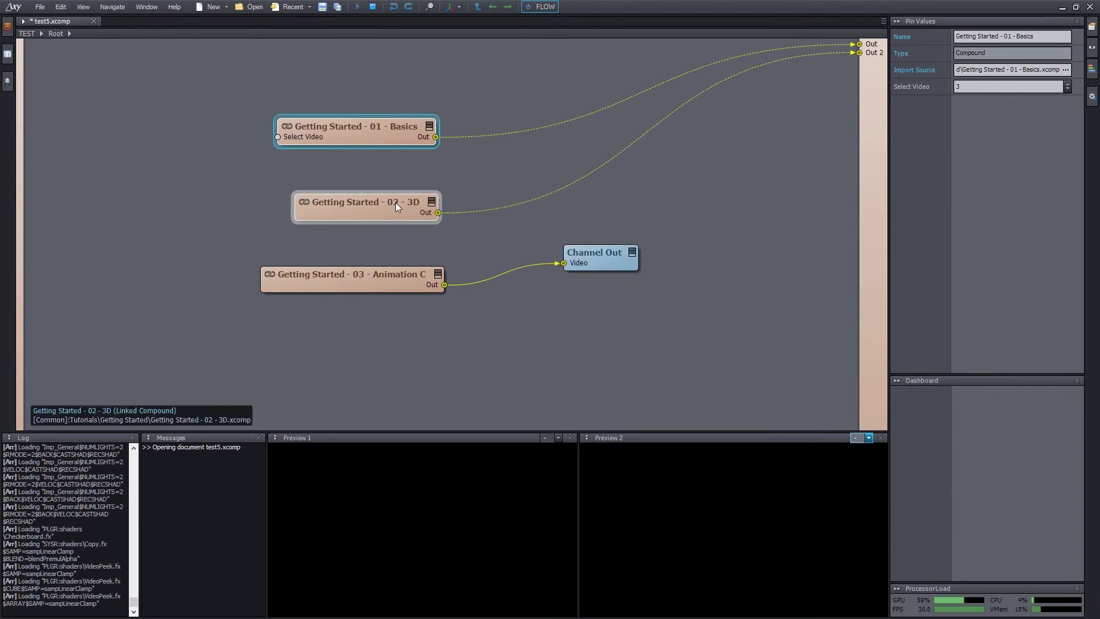
# - Move the Basics and 3D compounds farther away from the root output pins to make room in the graph
pyautogui.moveTo(396, 202); pyautogui.dragTo(340, 200)
pyautogui.moveTo(350, 135); pyautogui.dragTo(287, 133)
pyautogui.moveTo(307, 195); pyautogui.dragTo(290, 195)
# - Insert a Blender module and splice it into the Basics output connection using its Background and Out pins
pyautogui.click(726, 204)
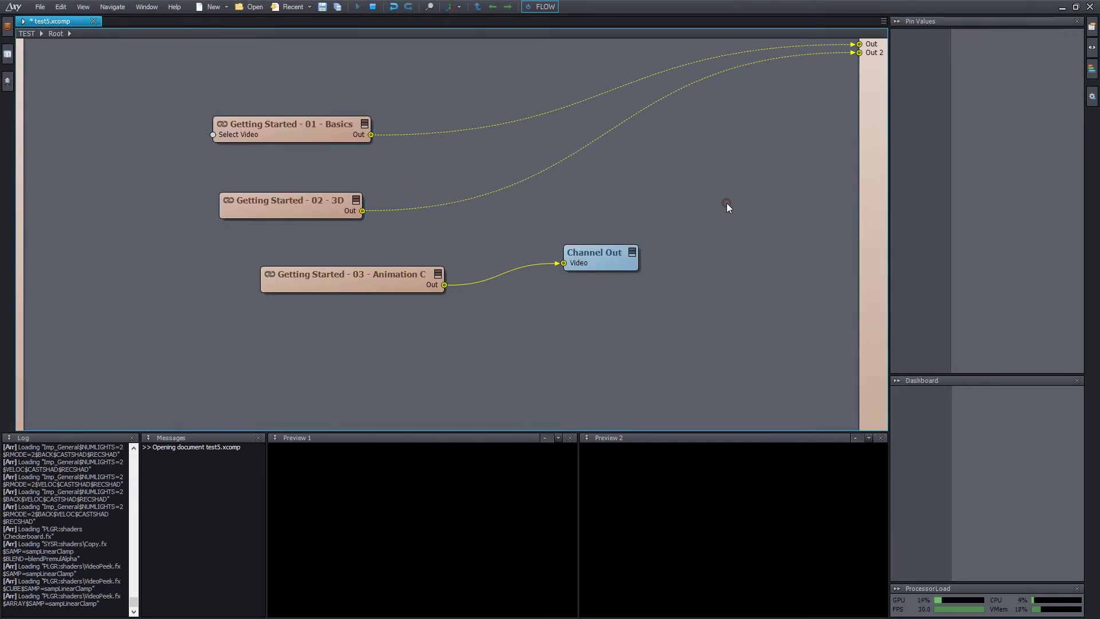
pyautogui.doubleClick(726, 204)
pyautogui.write('blend')
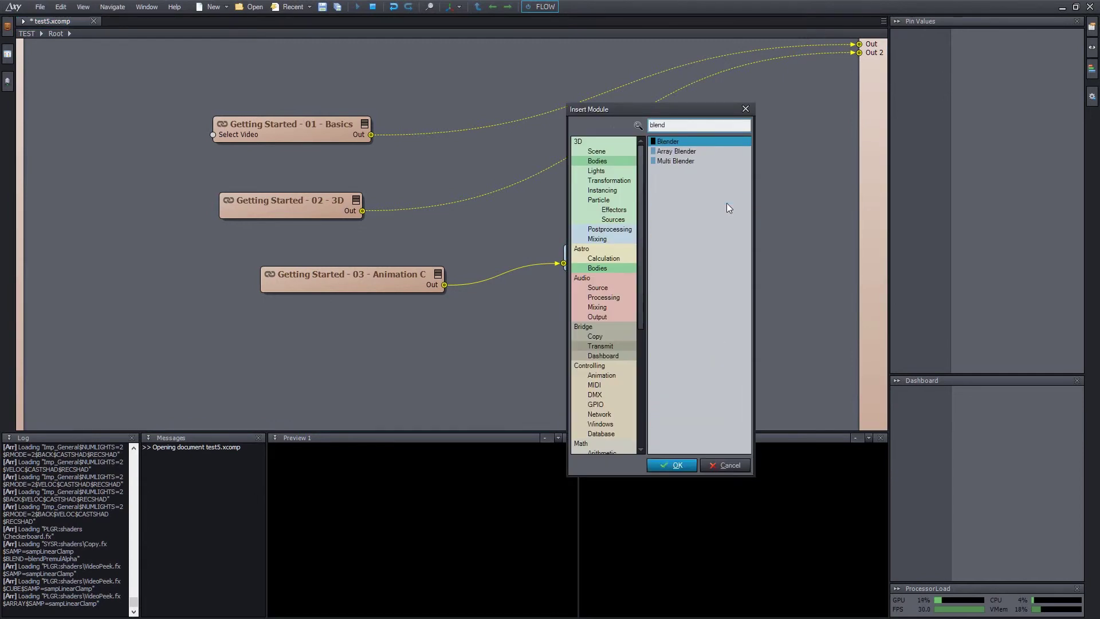
pyautogui.press('Return')
pyautogui.moveTo(727, 207); pyautogui.dragTo(500, 124)
pyautogui.click(572, 169)
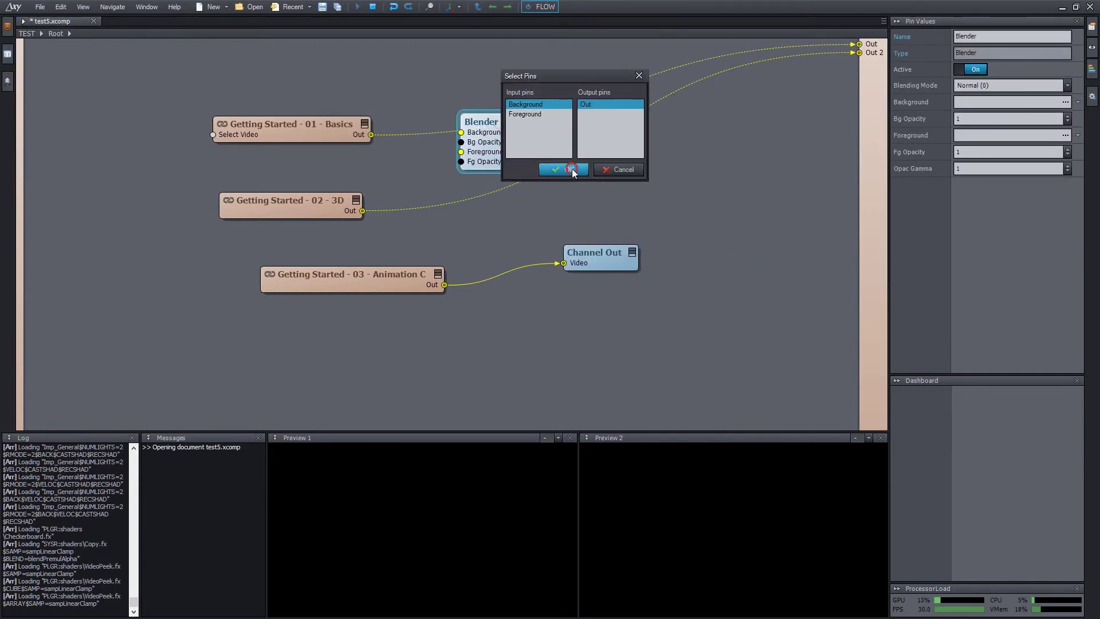
# - Connect the 3D compound's output to the Blender's Foreground pin, move the Blender up and delete it
pyautogui.moveTo(362, 210); pyautogui.dragTo(462, 141)
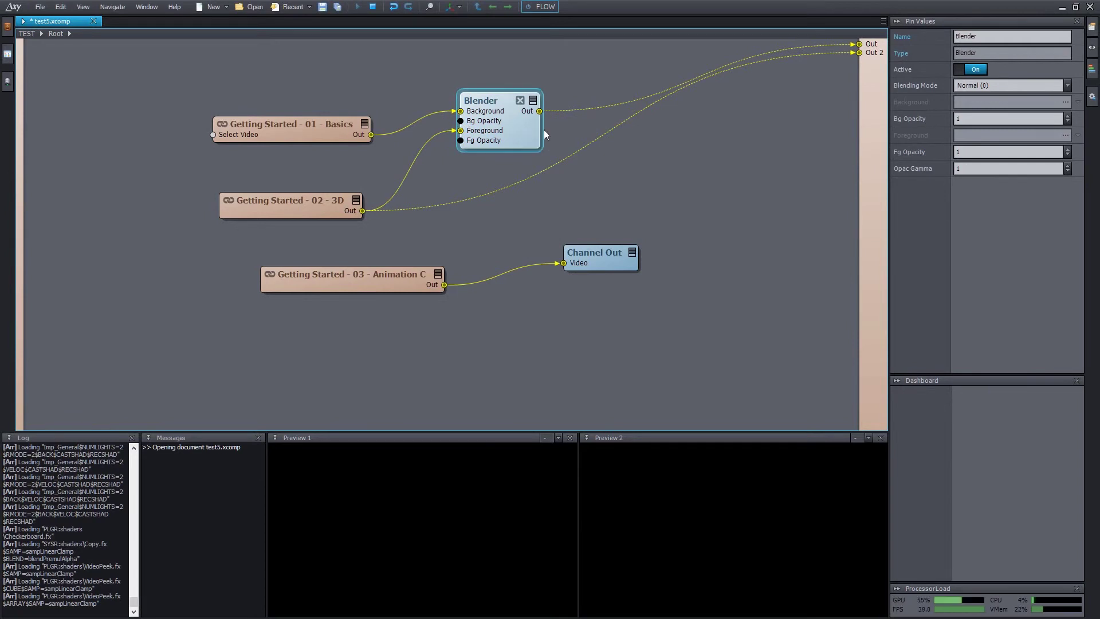
pyautogui.moveTo(513, 126); pyautogui.dragTo(511, 95)
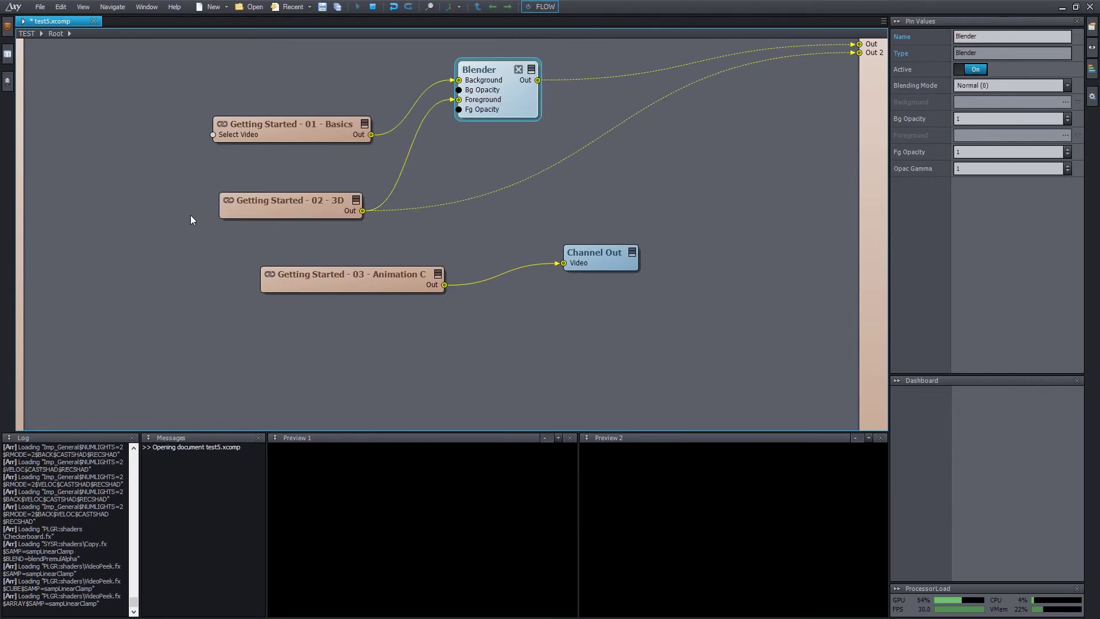
pyautogui.press('Delete')
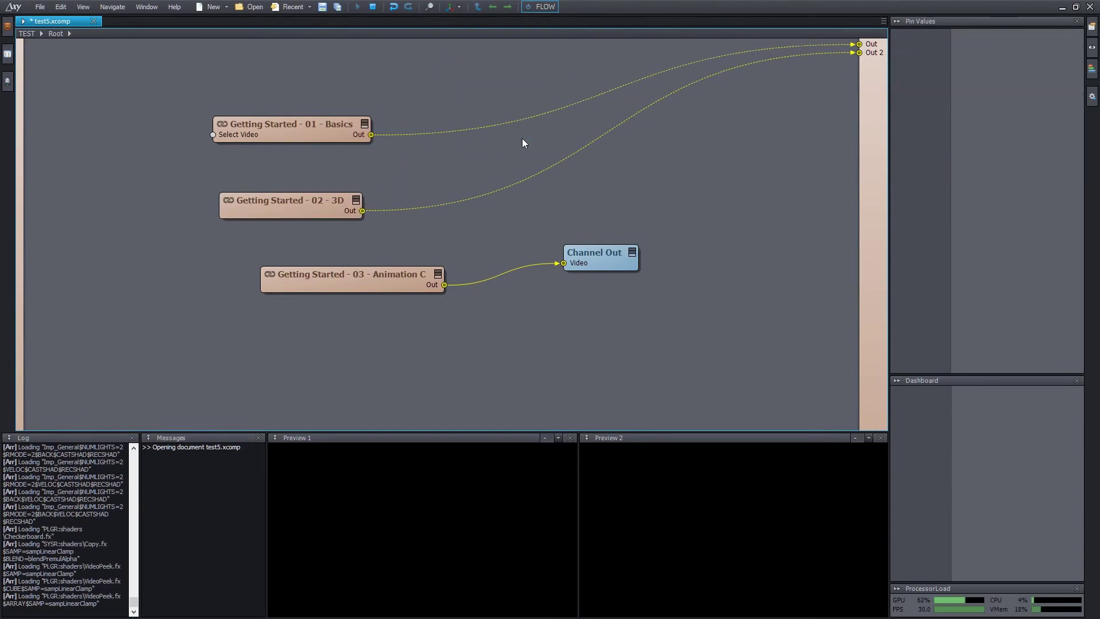
# - Lower the Animation C compound and splice a new Blender into the Basics output connection using its Background and Out pins
pyautogui.moveTo(363, 277); pyautogui.dragTo(310, 295)
pyautogui.click(642, 169)
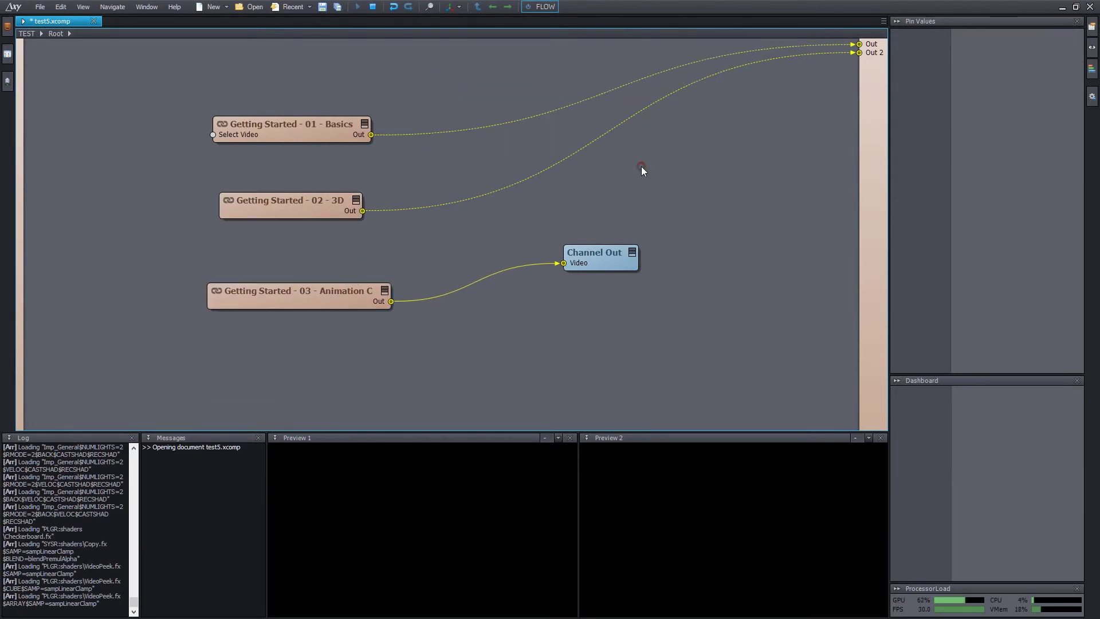
pyautogui.doubleClick(642, 166)
pyautogui.press('Return')
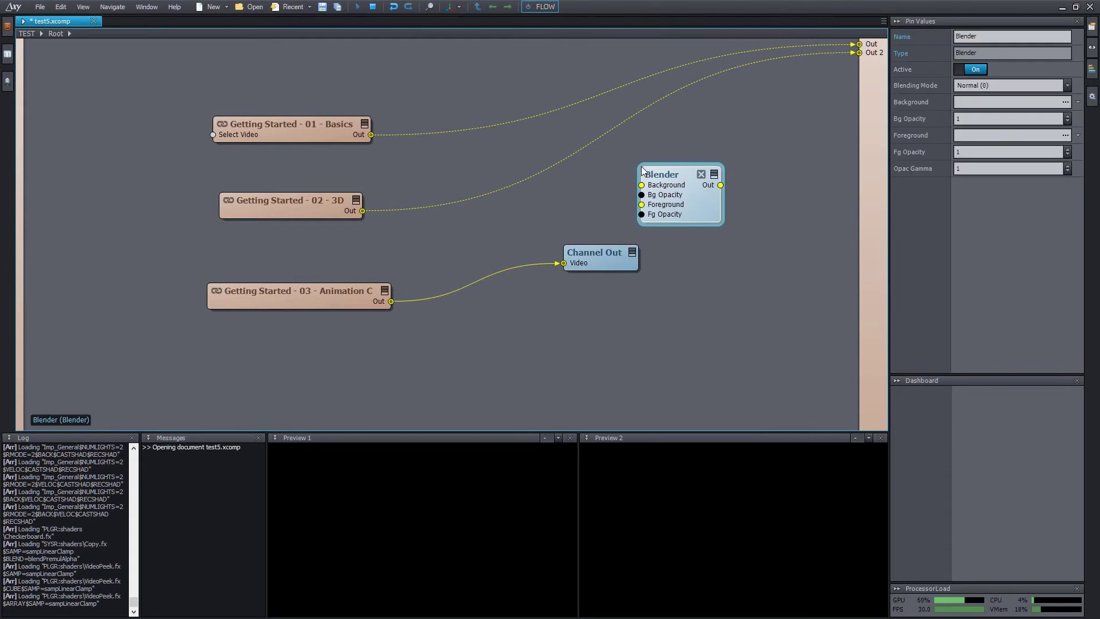
pyautogui.moveTo(668, 169); pyautogui.dragTo(506, 88)
pyautogui.click(560, 166)
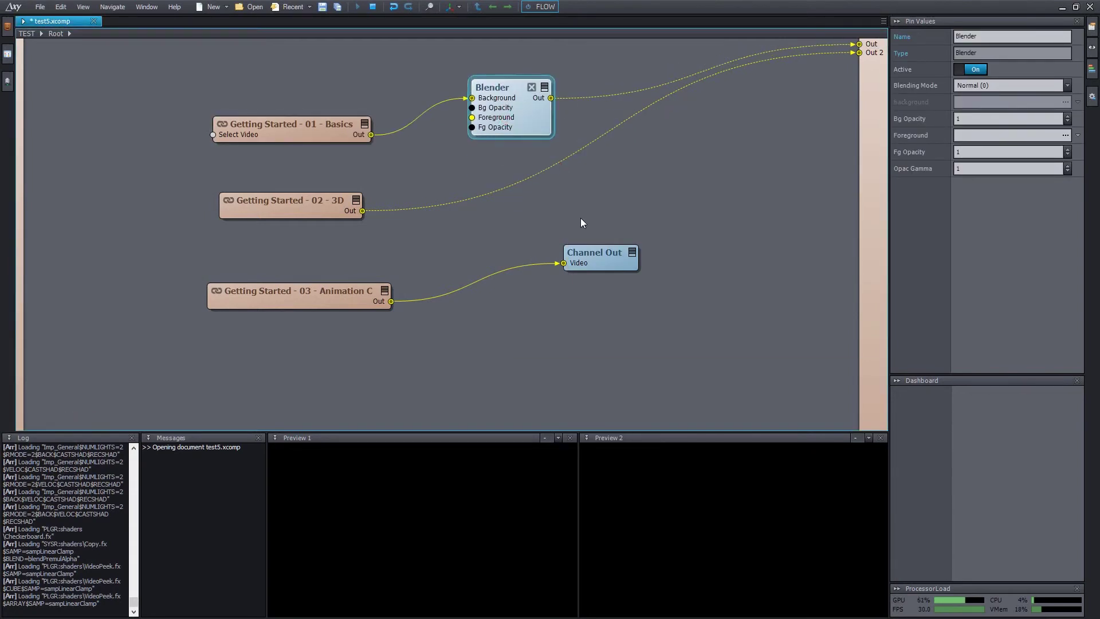
# - Paste a second Blender into the 3D output connection and connect Animation C's output to both Blenders' Foreground pins
pyautogui.hotkey('ctrl', 'v')
pyautogui.moveTo(624, 229); pyautogui.dragTo(504, 190)
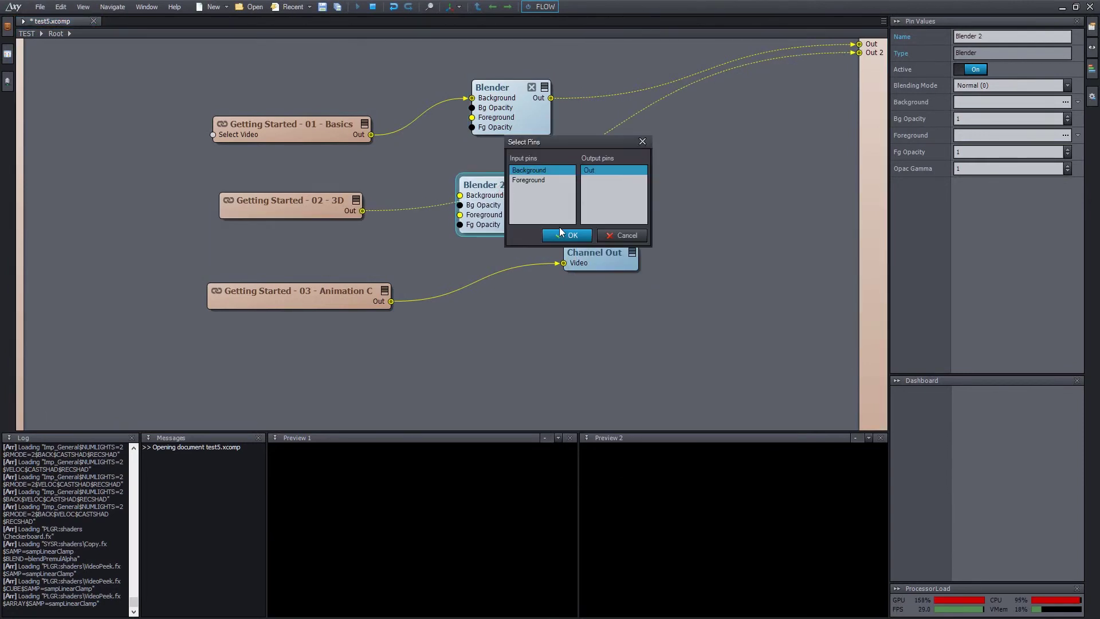
pyautogui.click(564, 235)
pyautogui.moveTo(391, 302); pyautogui.dragTo(461, 215)
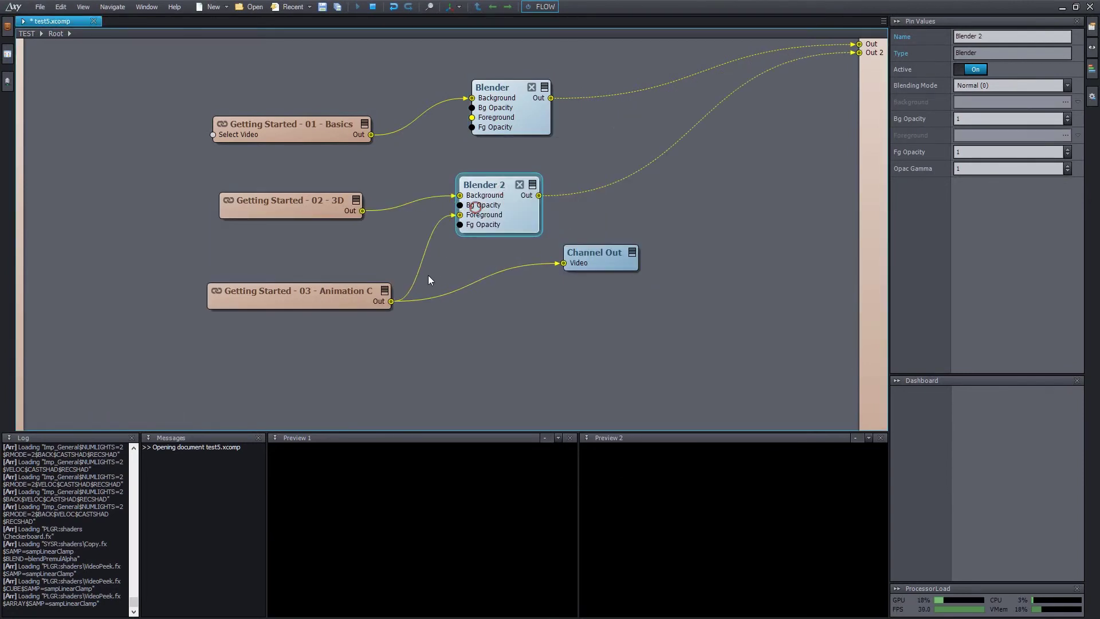
pyautogui.moveTo(391, 302); pyautogui.dragTo(473, 118)
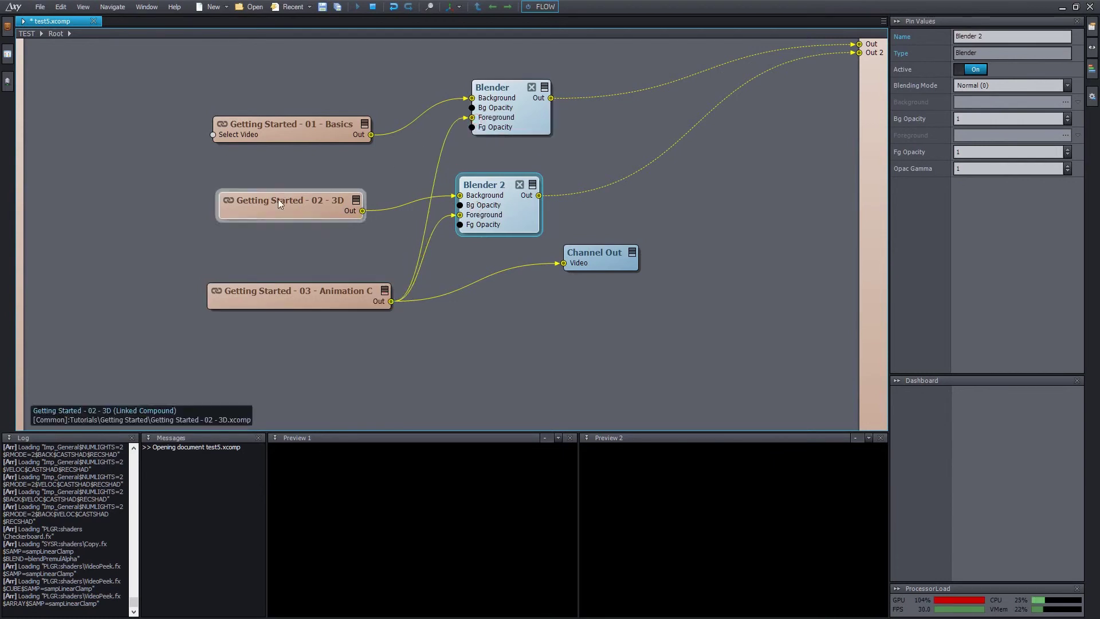
# - Rearrange the three Getting Started compounds and the Channel Out module so the connections are clearly separated
pyautogui.moveTo(320, 132); pyautogui.dragTo(319, 127)
pyautogui.moveTo(315, 205); pyautogui.dragTo(315, 177)
pyautogui.moveTo(315, 127); pyautogui.dragTo(327, 108)
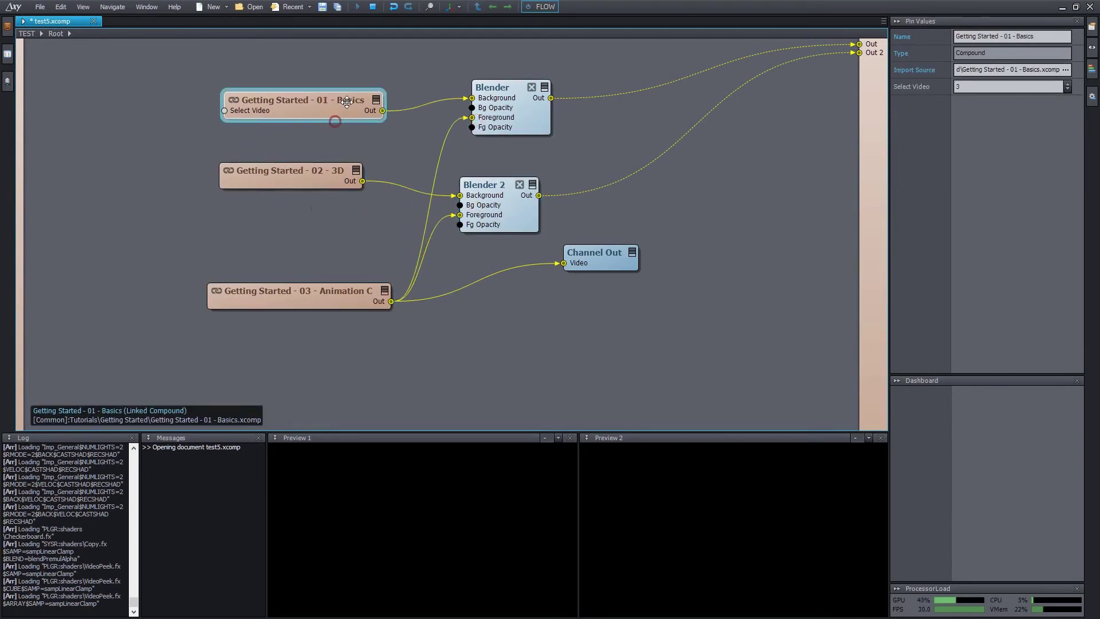
pyautogui.moveTo(306, 301); pyautogui.dragTo(301, 312)
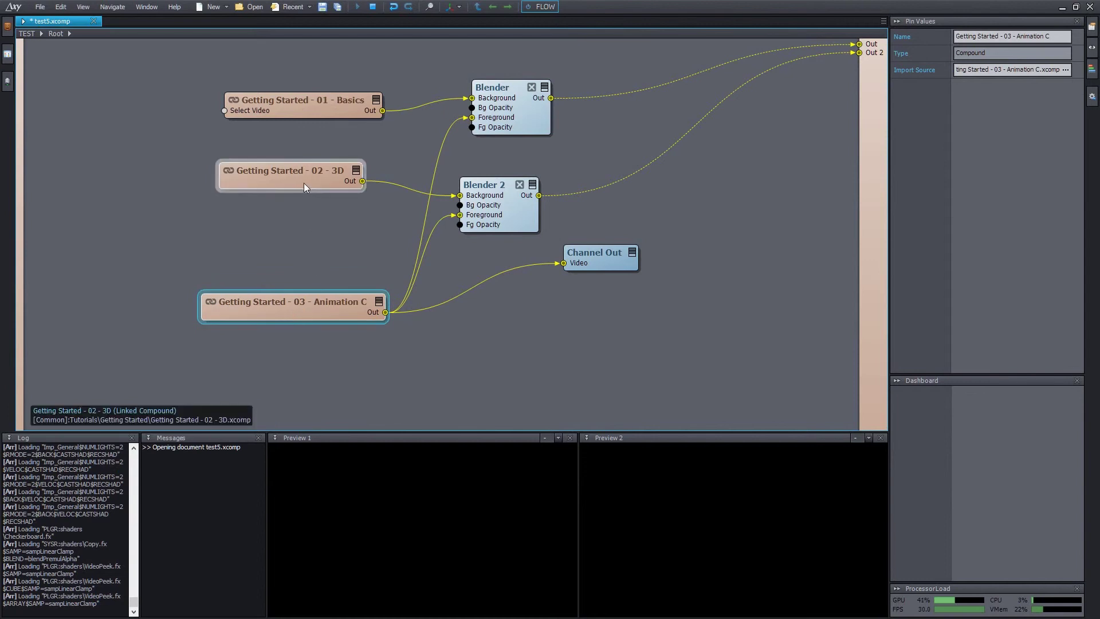
pyautogui.click(496, 189)
pyautogui.moveTo(298, 174); pyautogui.dragTo(315, 178)
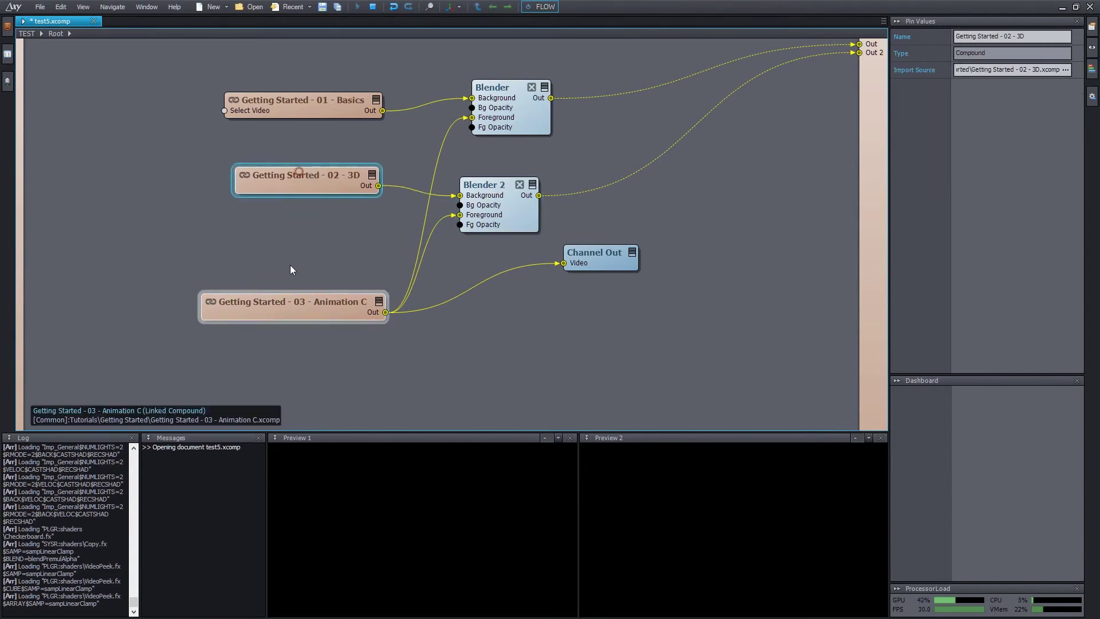
pyautogui.moveTo(290, 302); pyautogui.dragTo(284, 314)
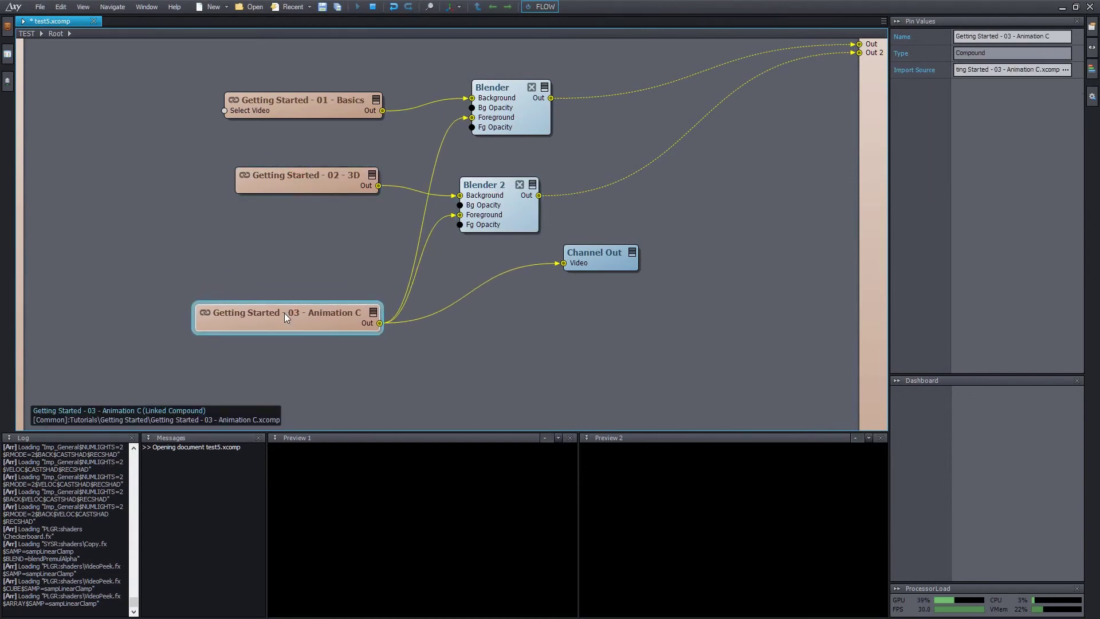
pyautogui.click(645, 286)
pyautogui.moveTo(598, 250); pyautogui.dragTo(598, 264)
# - Check the Channel Out module's channel number and show channel 43 in Preview 1
pyautogui.click(597, 278)
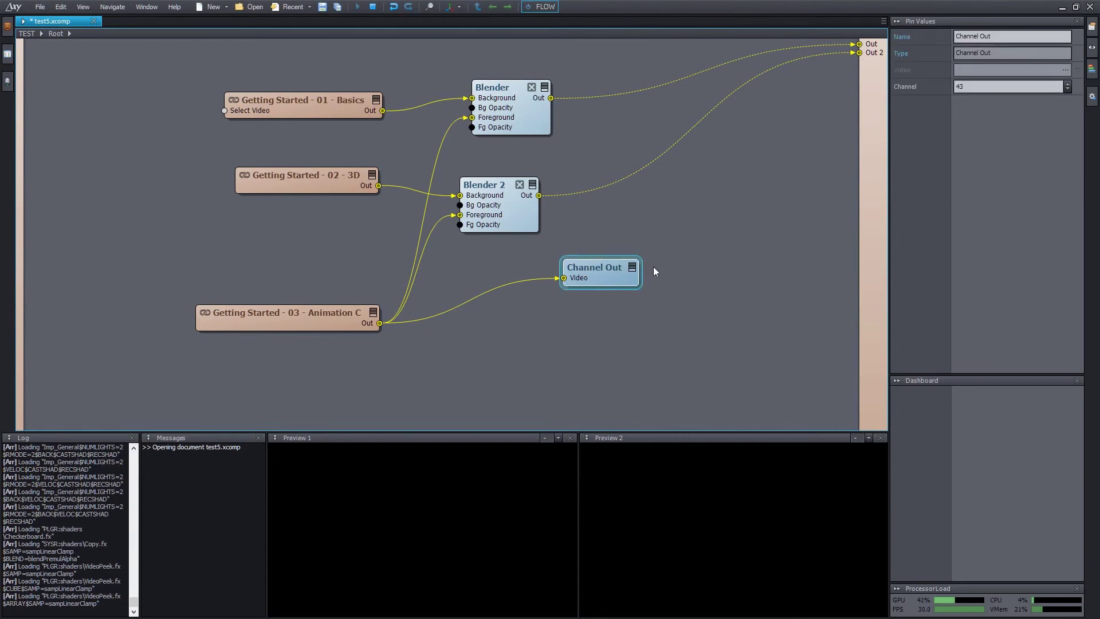
pyautogui.click(984, 86)
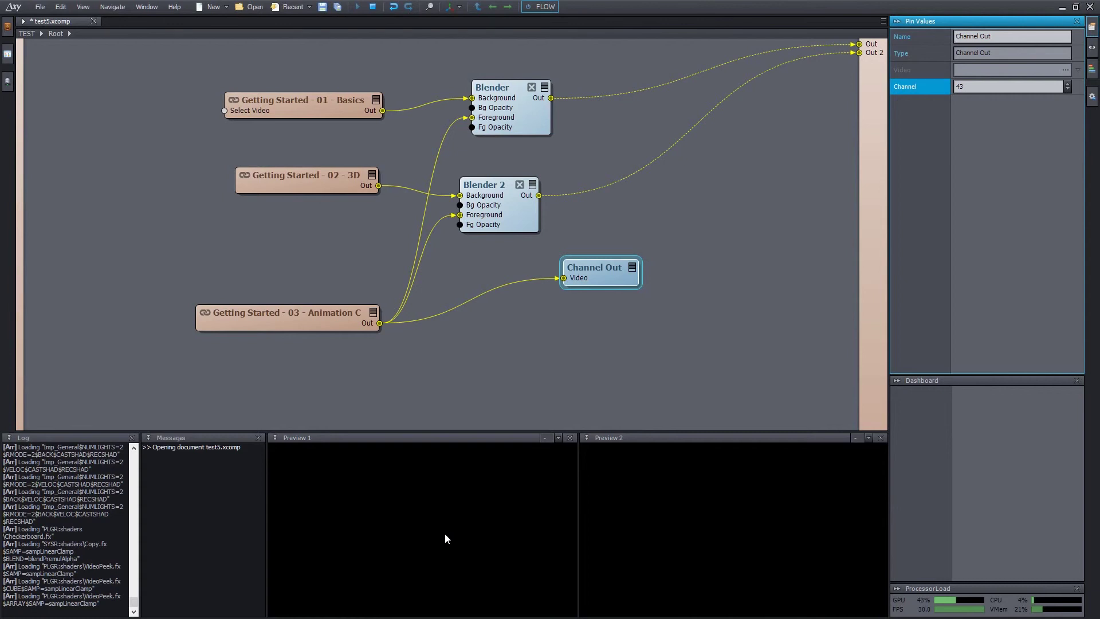
pyautogui.click(546, 438)
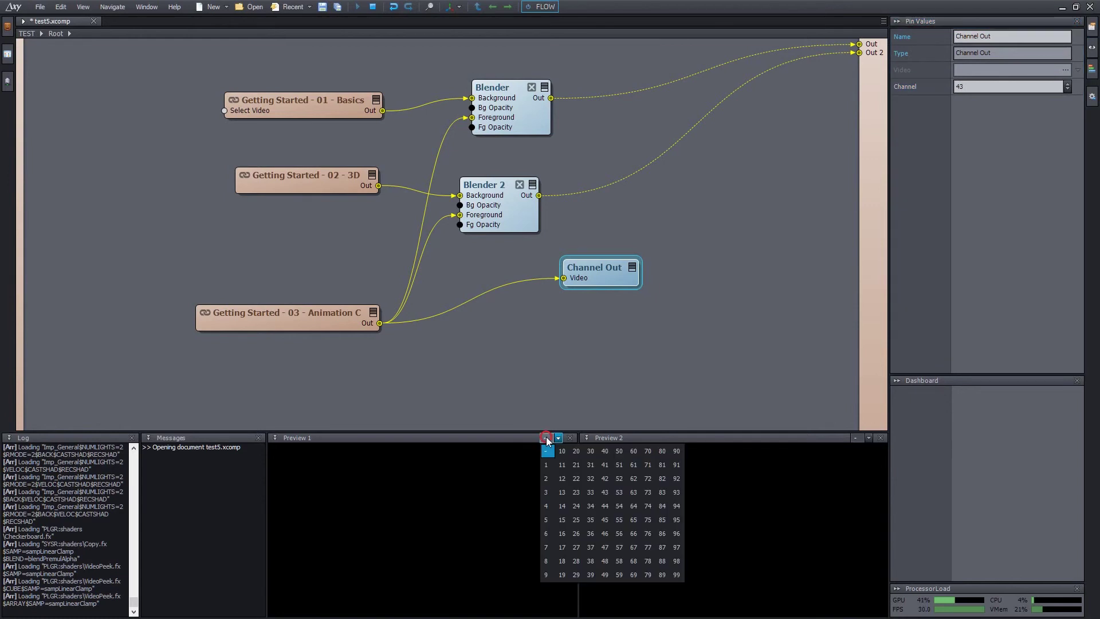
pyautogui.click(606, 493)
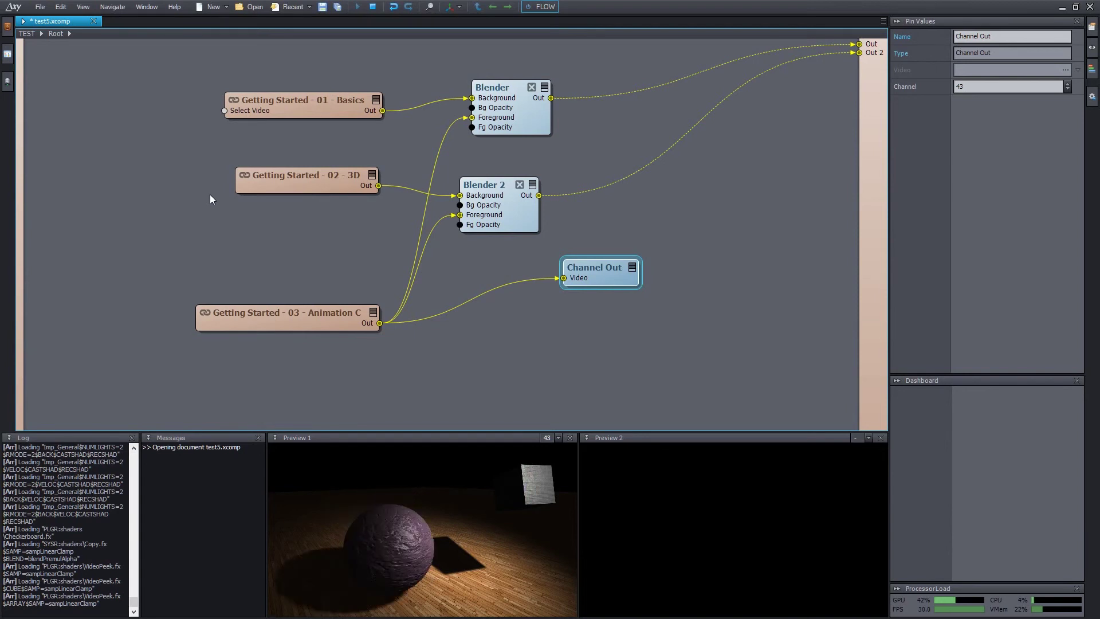
pyautogui.click(244, 188)
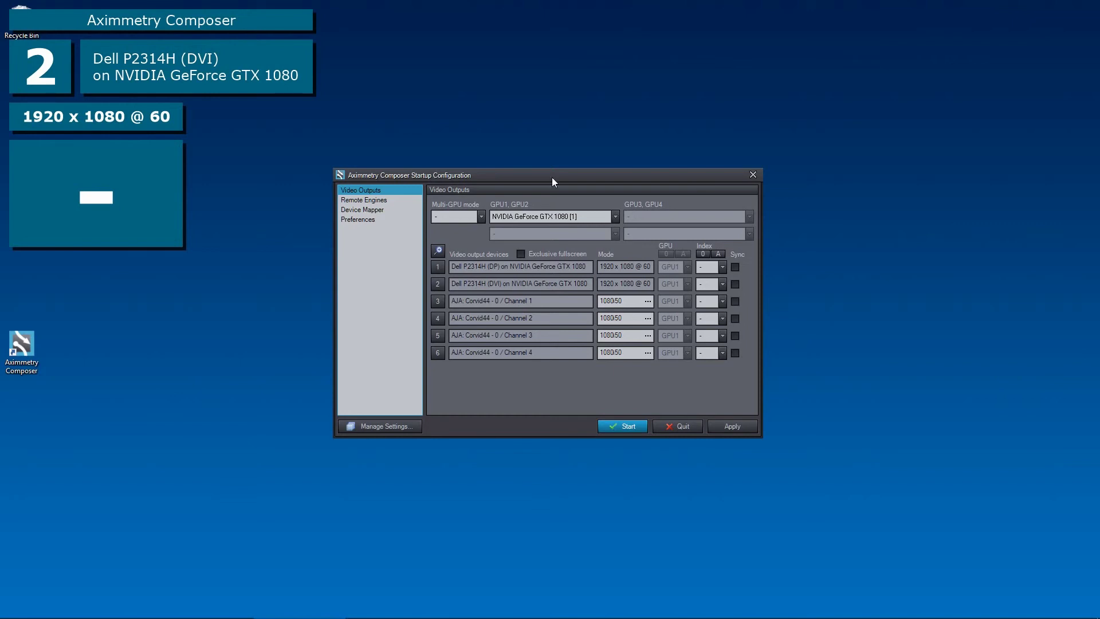
# - Set the multi-GPU mode to Linked in the startup configuration
pyautogui.moveTo(552, 177); pyautogui.dragTo(546, 174)
pyautogui.click(446, 211)
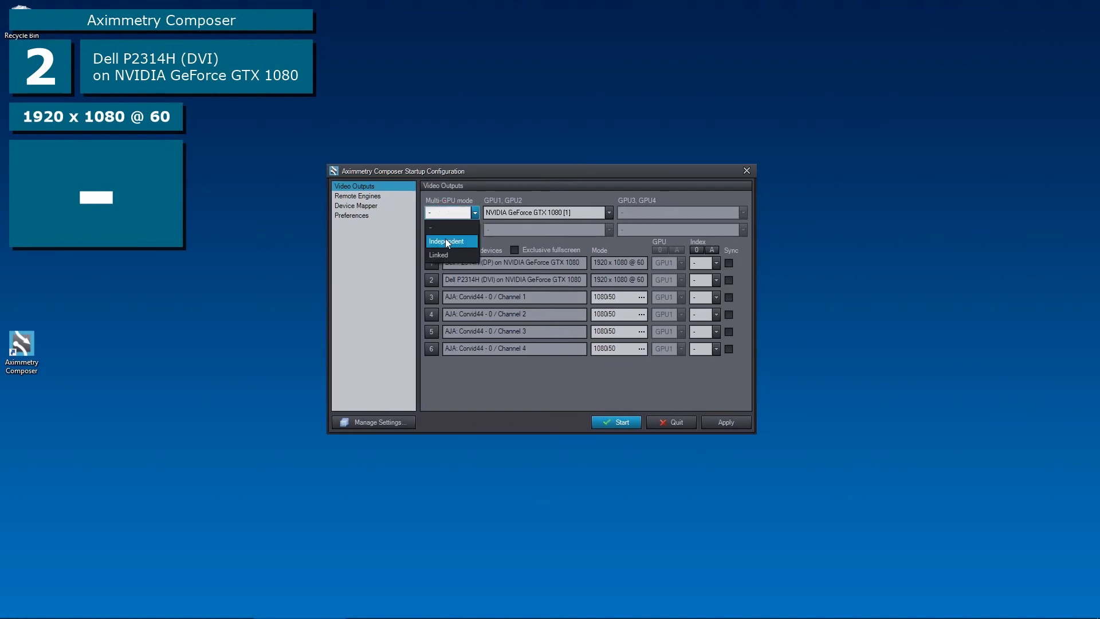
pyautogui.click(448, 255)
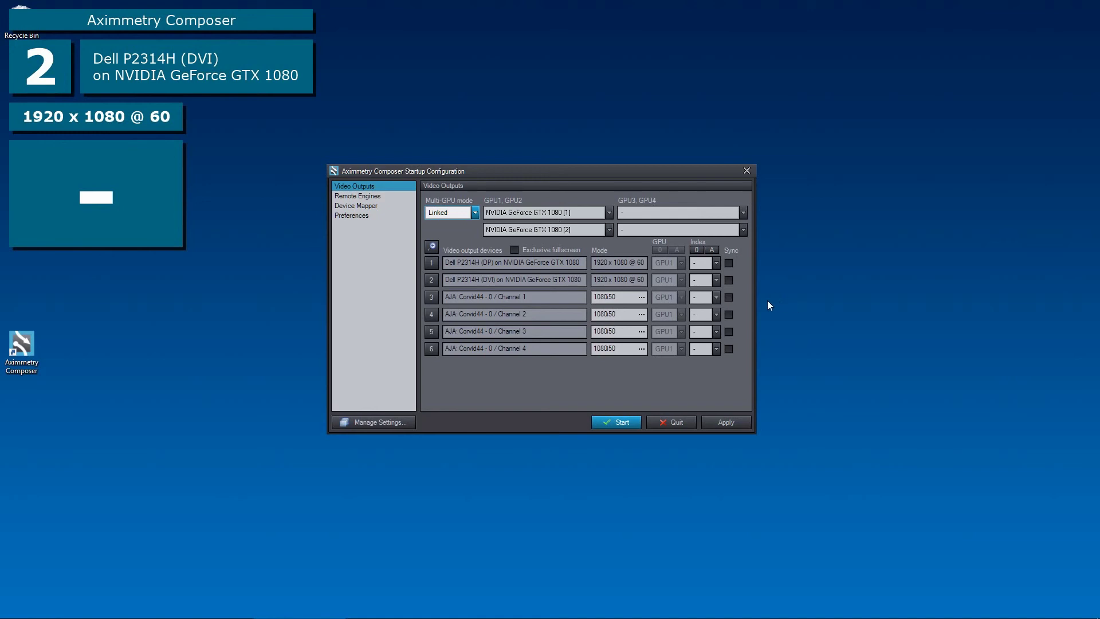
# - Assign index #1 to AJA Corvid44 Channel 1 and enable Sync for it
pyautogui.click(702, 297)
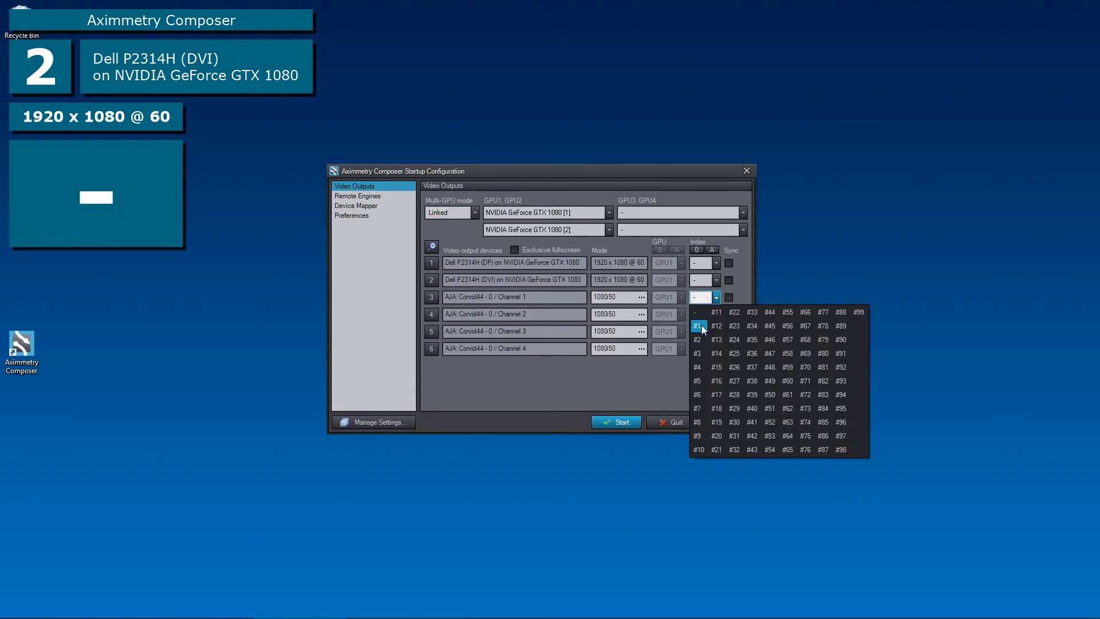
pyautogui.click(702, 325)
pyautogui.click(729, 297)
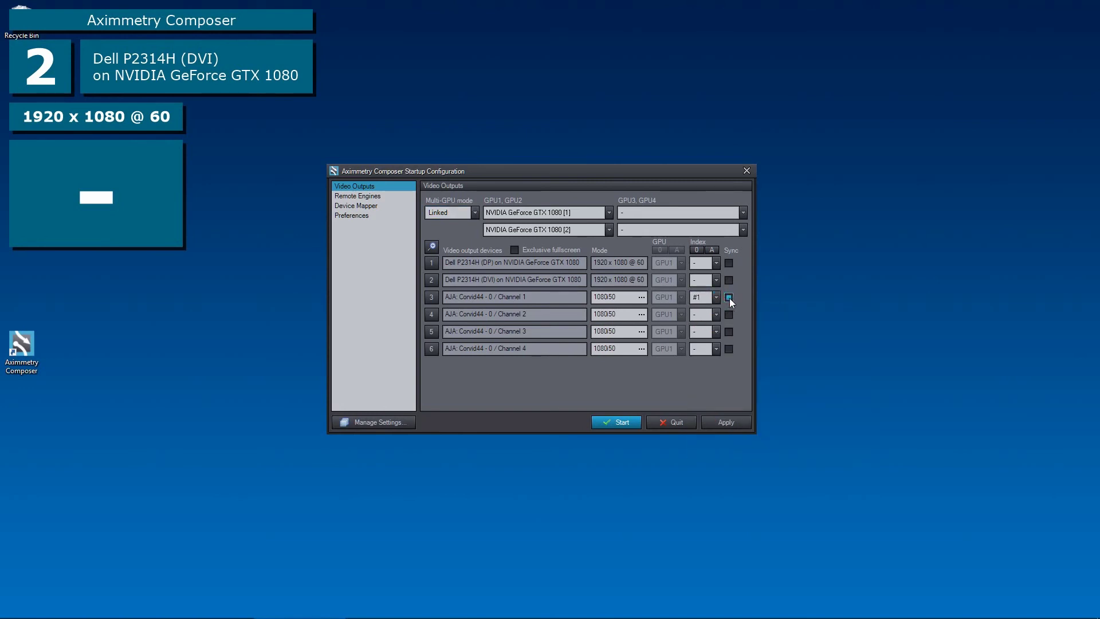
# - Set the video mode of AJA Corvid44 Channel 1 to 1080p50
pyautogui.click(631, 297)
pyautogui.click(642, 297)
pyautogui.doubleClick(710, 311)
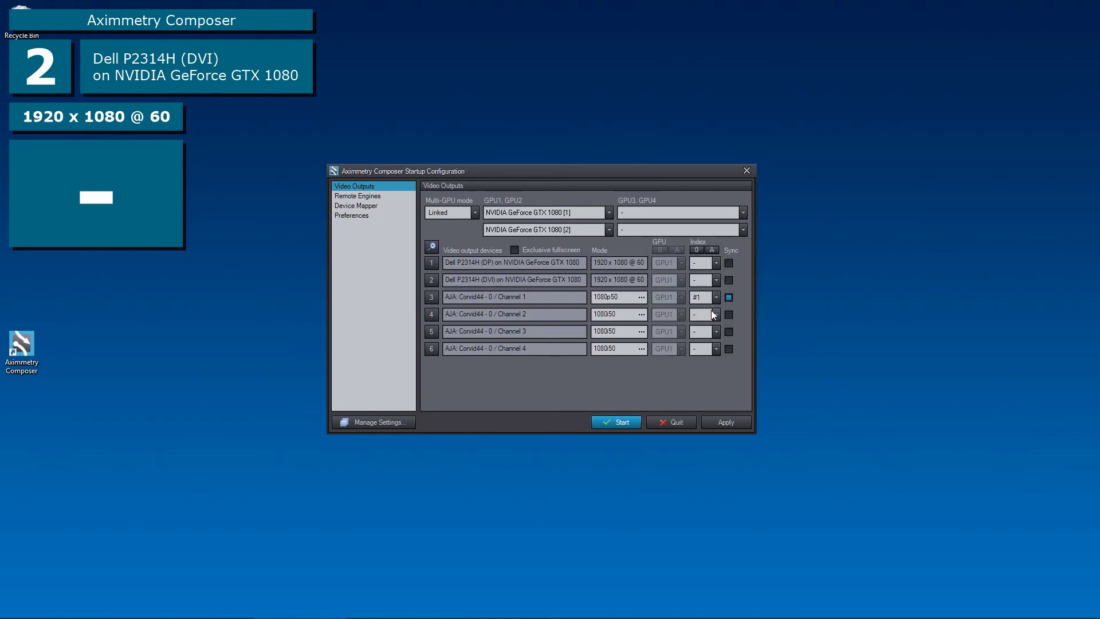